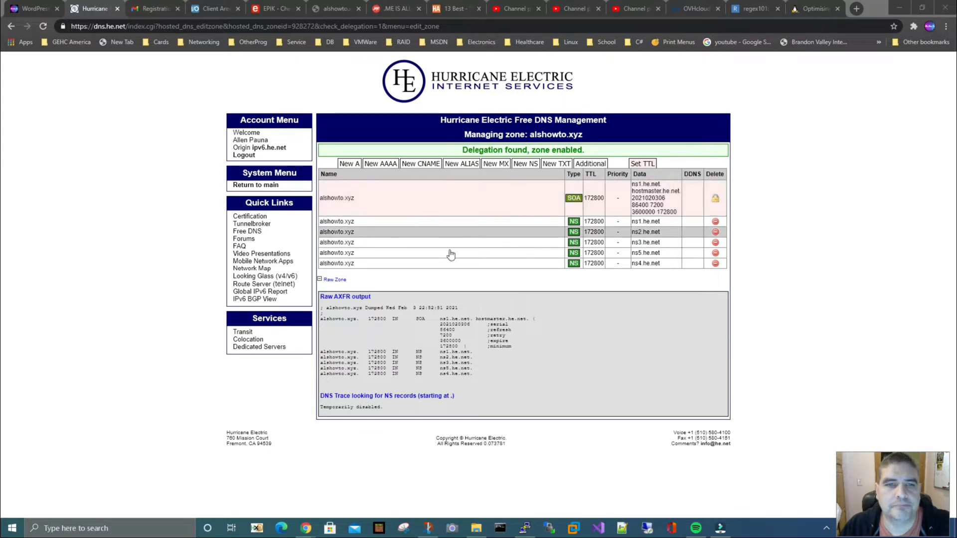
Step: Open the sign-in page of the Epik site and try to log in with the account e-mail and password
left_click(274, 8)
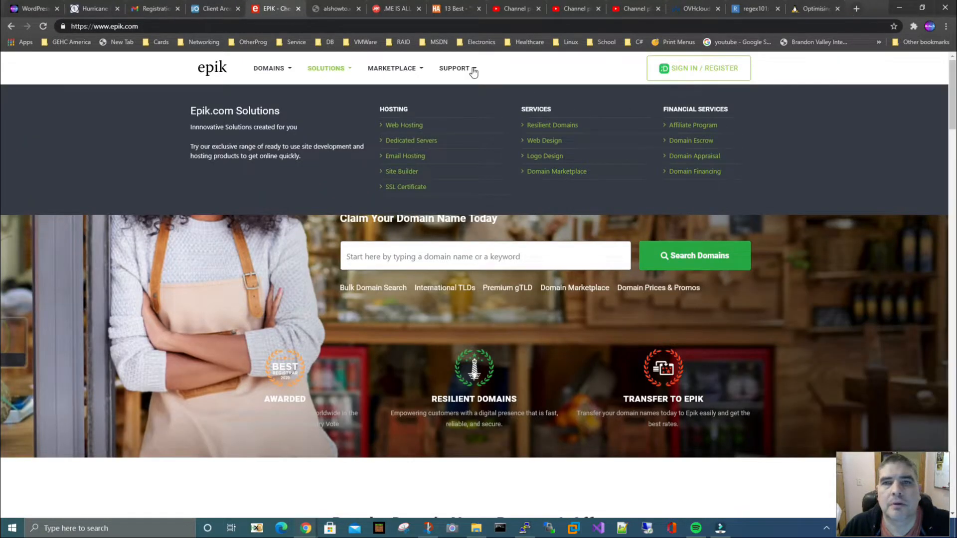
left_click(680, 75)
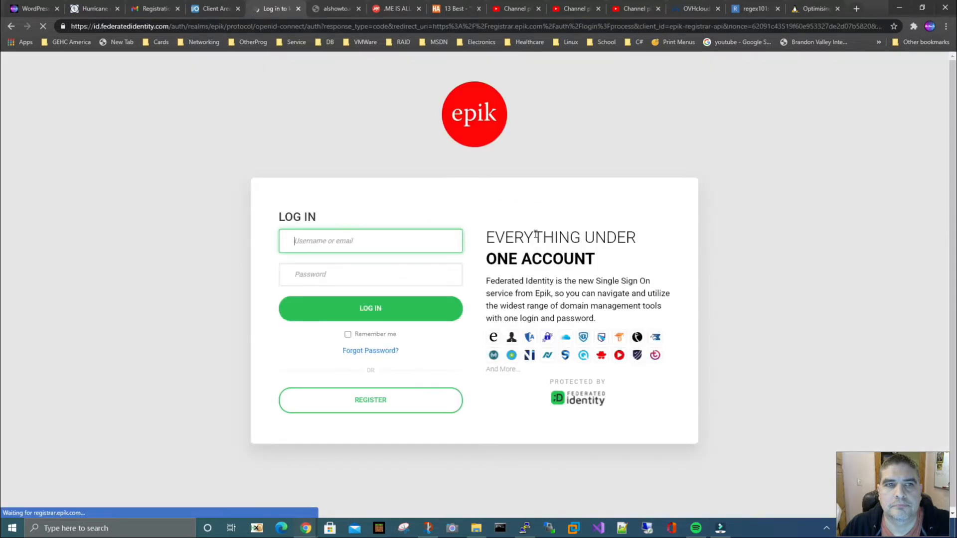
left_click(346, 237)
left_click(310, 265)
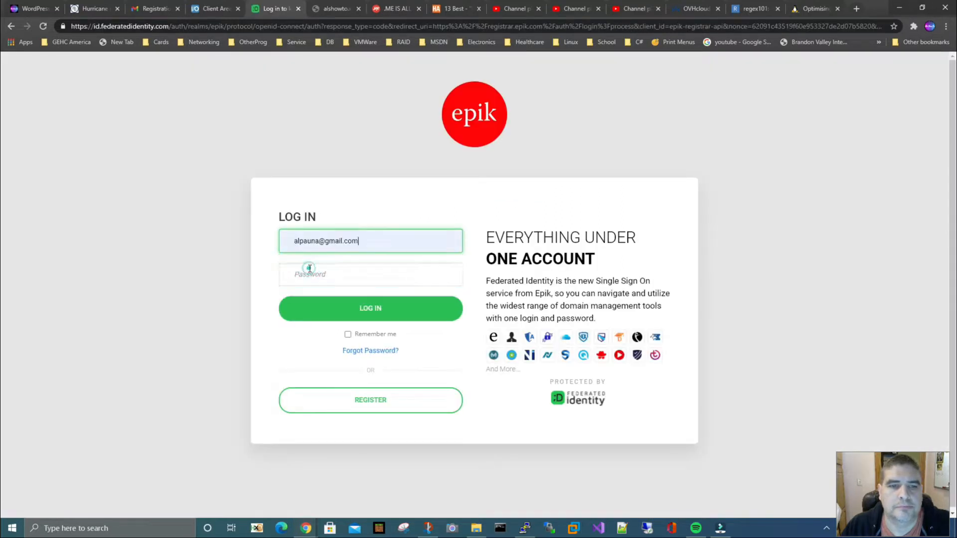
left_click(321, 276)
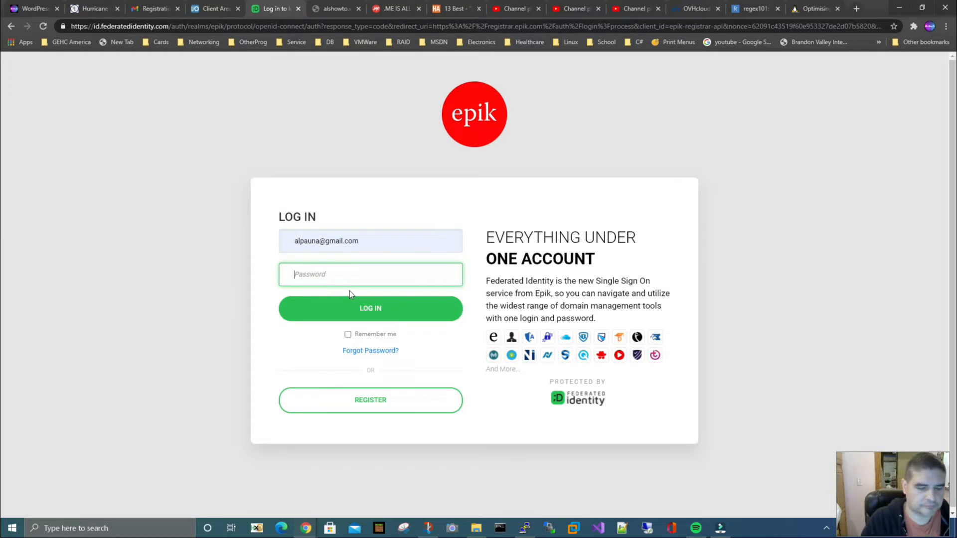
type("**********")
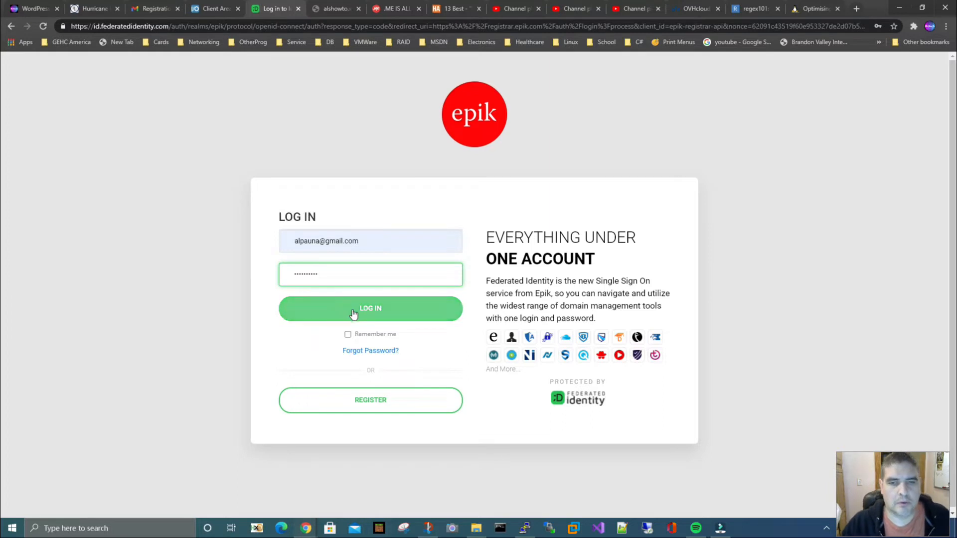
left_click(352, 309)
Step: Re-enter the account password, log in to Epik and save the credentials in the browser
left_click(318, 322)
type("*")
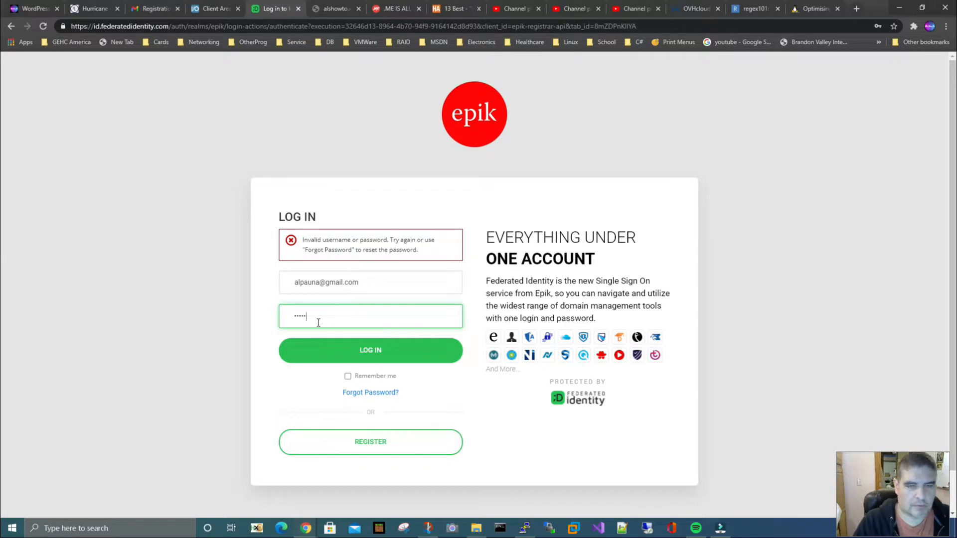
key("BackSpace")
type("*")
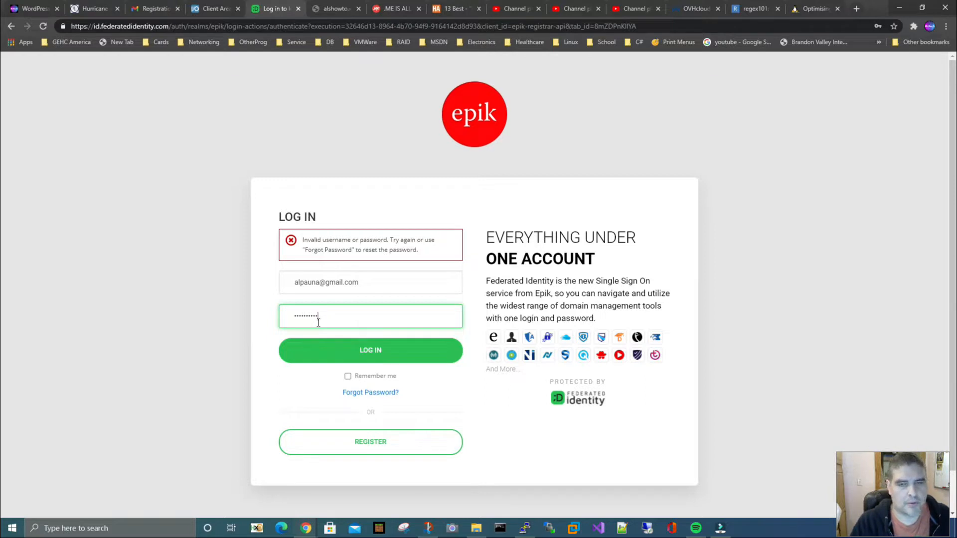
left_click(357, 354)
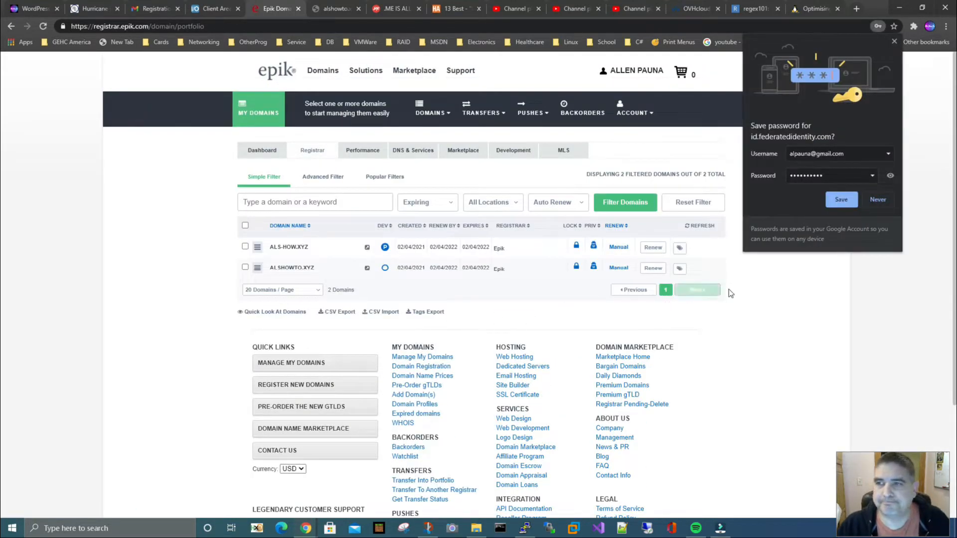
left_click(841, 200)
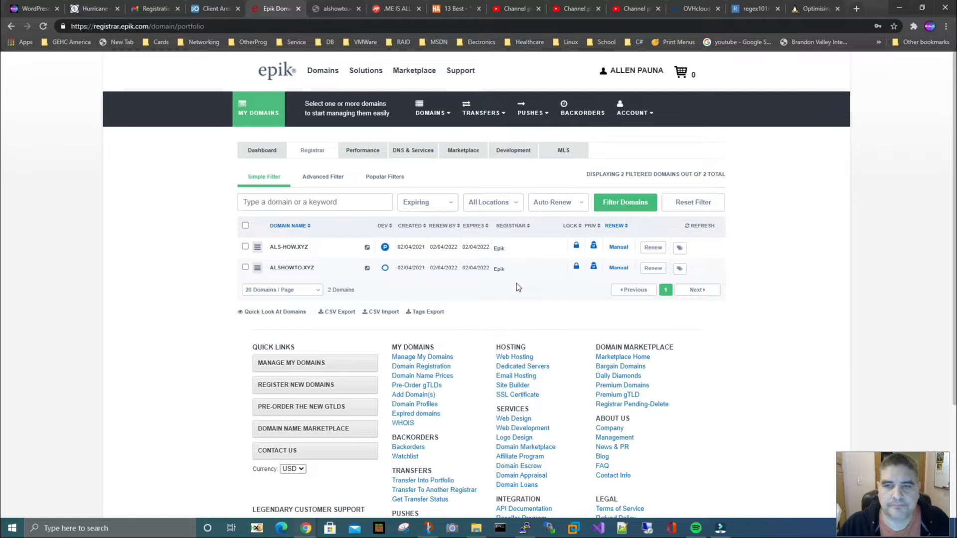
Step: Open the name server settings of ALSHOWTO.XYZ and copy the first name server, ns1.he.net
left_click(256, 271)
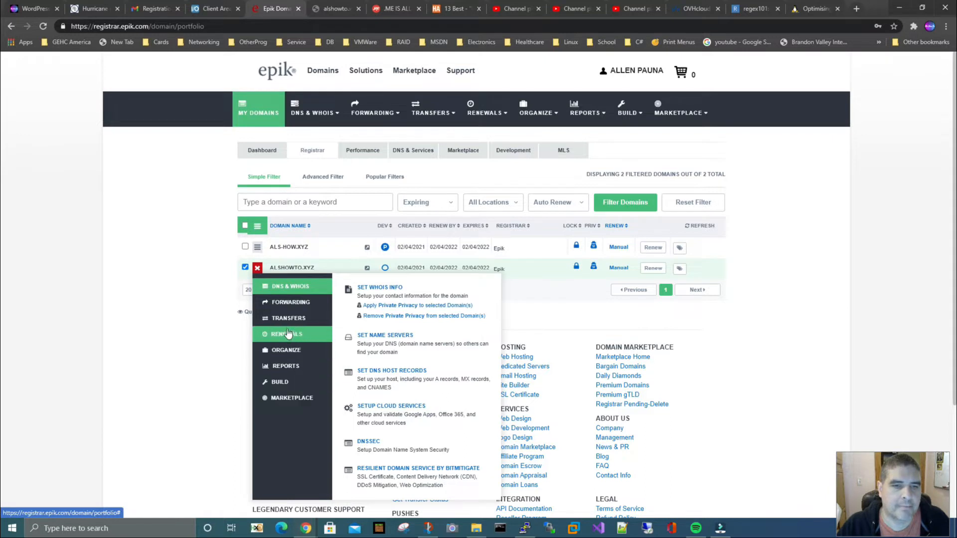
left_click(297, 248)
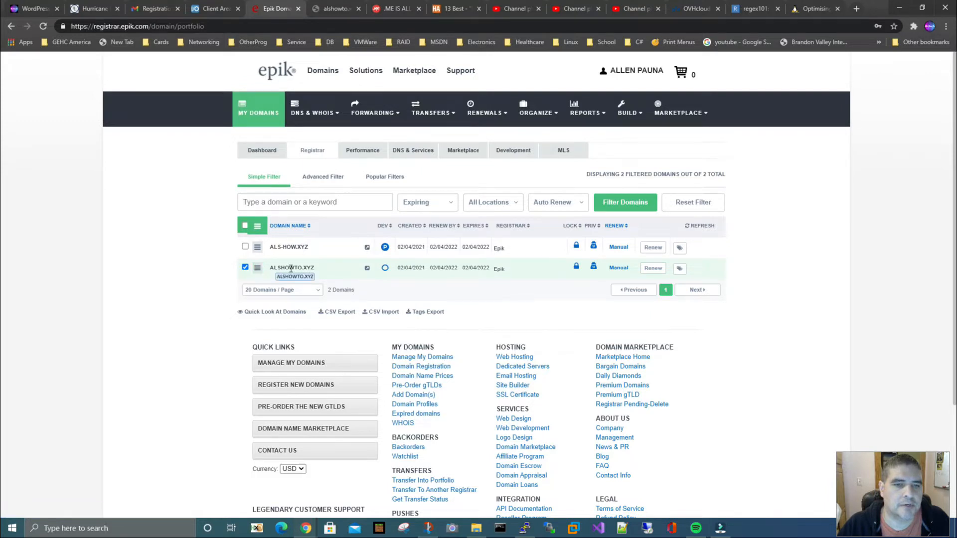
left_click(257, 269)
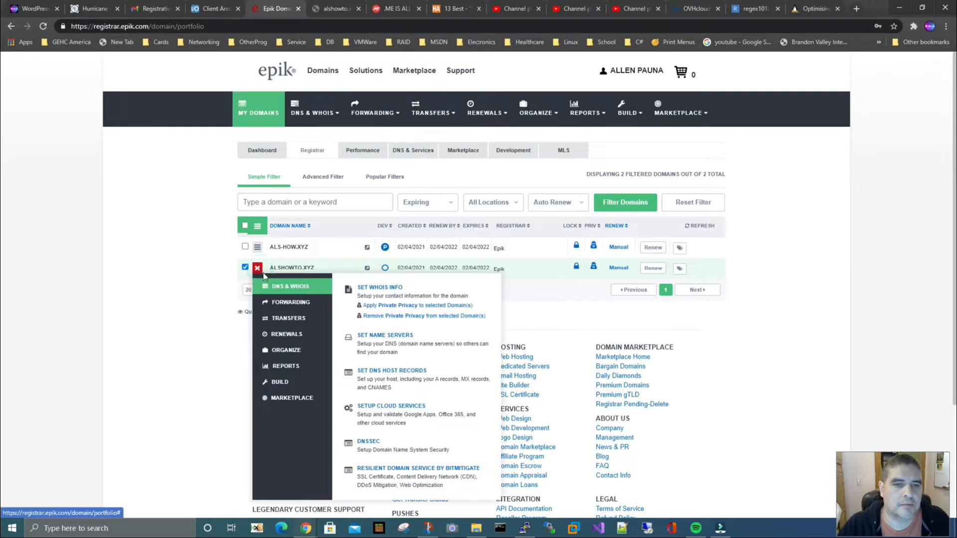
left_click(383, 335)
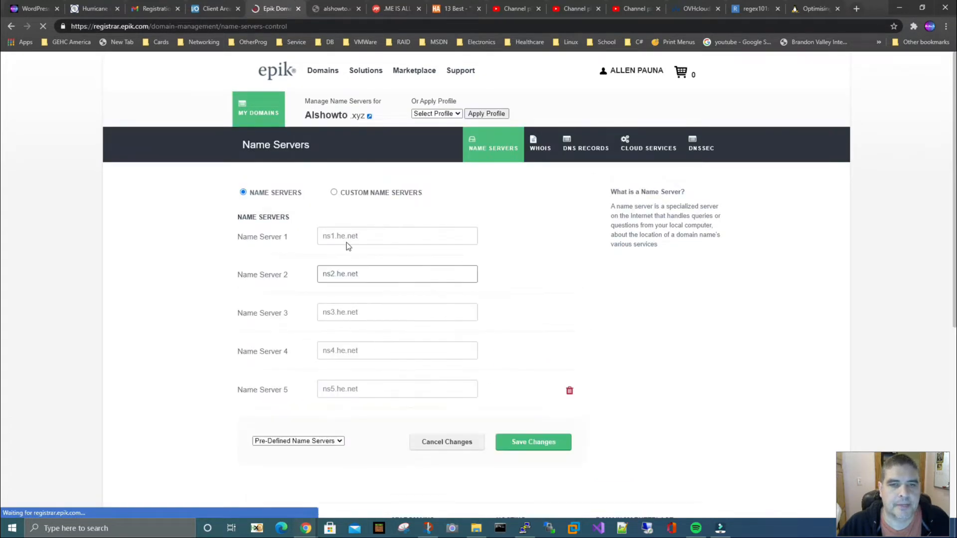
left_click_drag(361, 236, 311, 235)
key("ctrl+c")
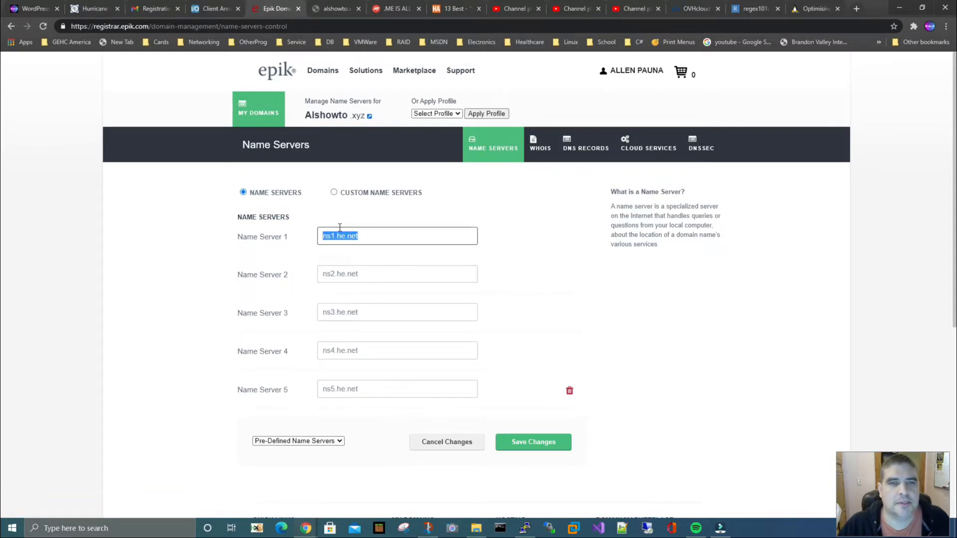
Step: Return to the domain list and open the name server settings of ALS-HOW.XYZ
left_click(479, 149)
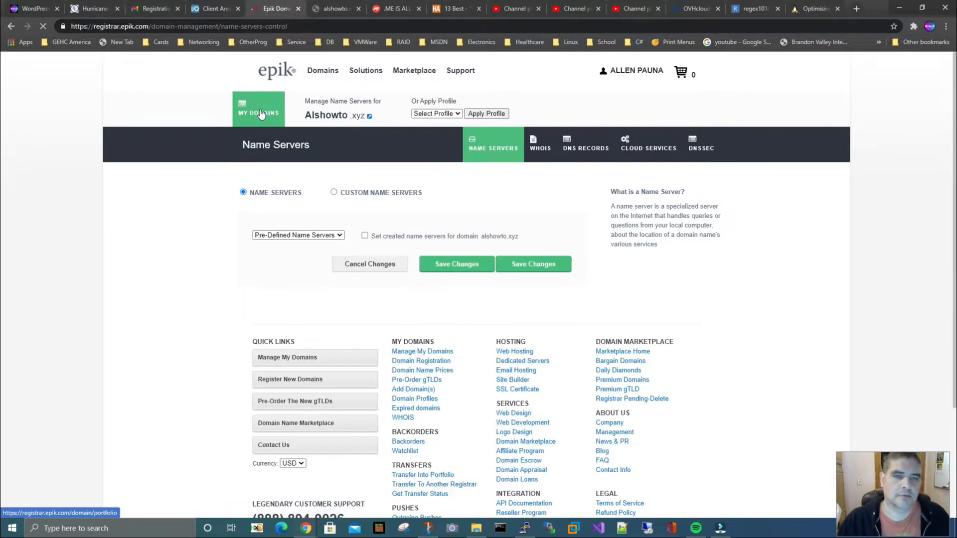
left_click(259, 114)
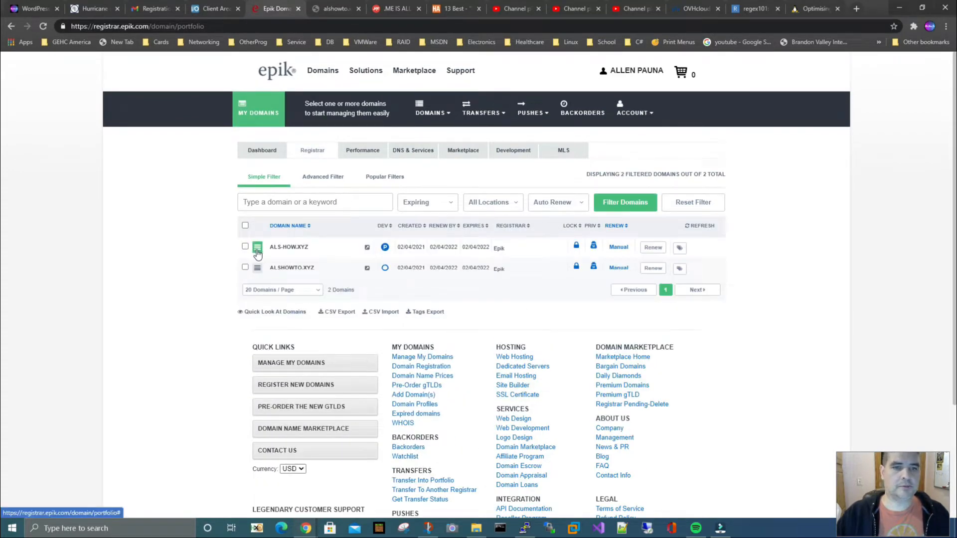
left_click(258, 246)
left_click(385, 316)
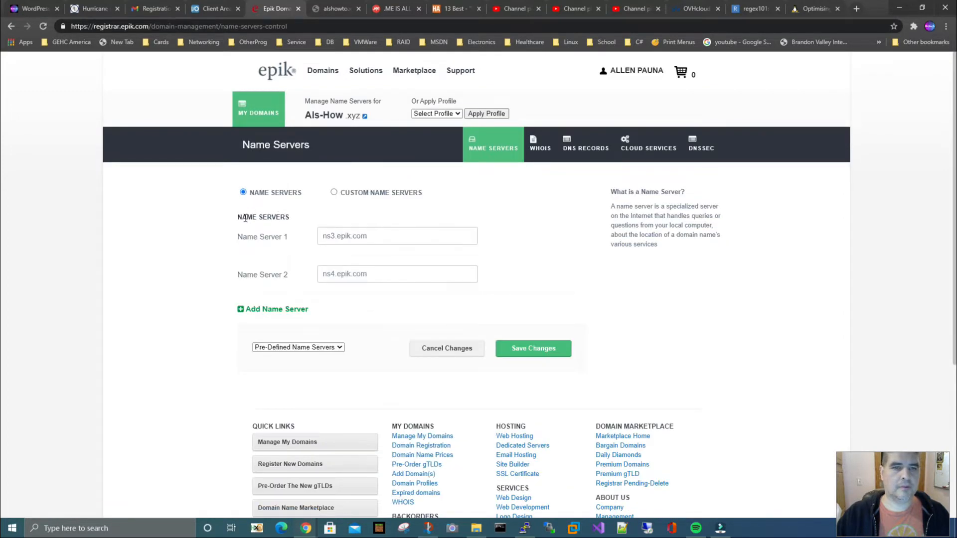
Step: Set Name Server 1 to ns1.he.net and Name Server 2 to ns2.he.net for Als-How.xyz
left_click(349, 235)
key("ctrl+a")
key("ctrl+v")
left_click(374, 274)
key("ctrl+a")
key("ctrl+v")
left_click(333, 275)
key("BackSpace")
type("2")
Step: Add a third name server for Als-How.xyz and set it to ns3.he.net
left_click(269, 309)
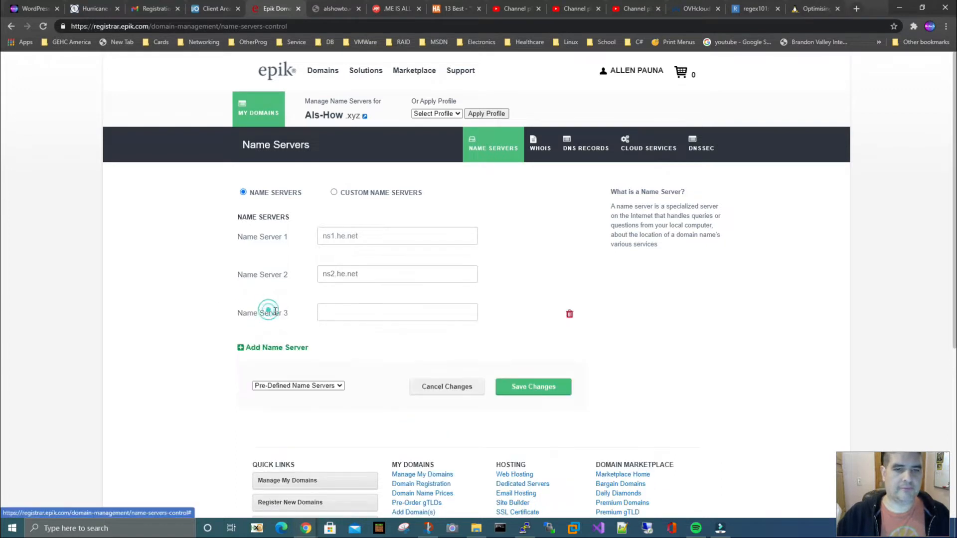
left_click(385, 315)
key("ctrl+v")
left_click(336, 313)
key("BackSpace")
type("3")
Step: Add a fourth name server for Als-How.xyz and set it to ns4.he.net
left_click(294, 348)
left_click(361, 353)
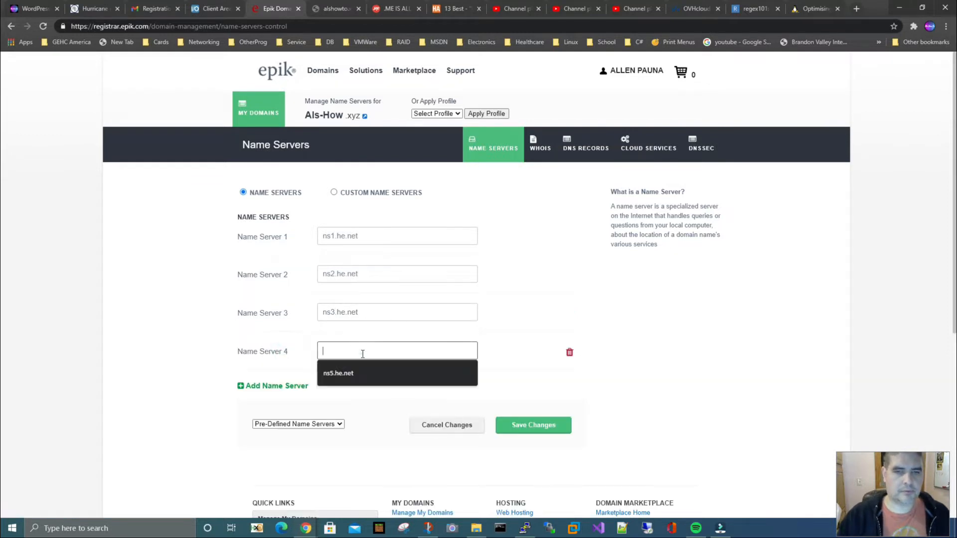
key("ctrl+v")
left_click(332, 350)
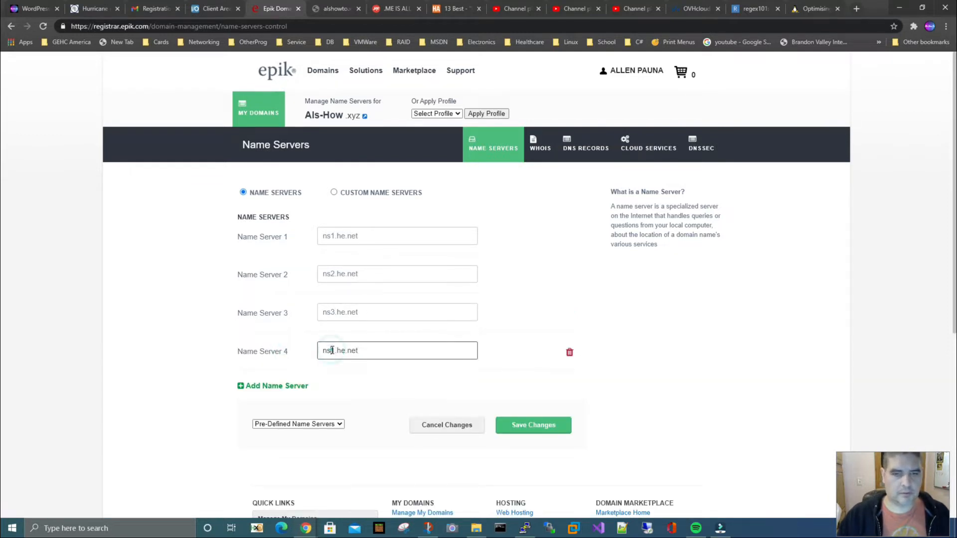
key("BackSpace")
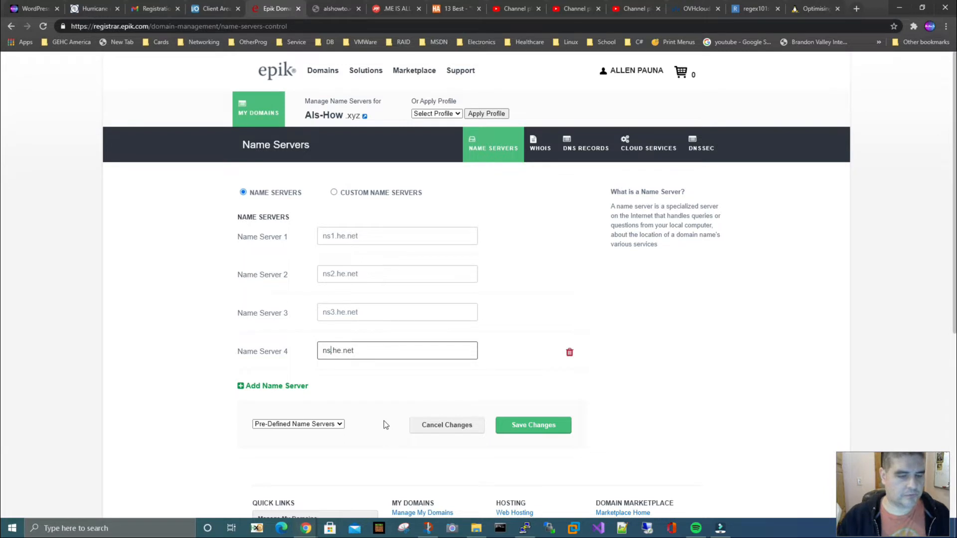
type("4")
Step: Add ns5.he.net as the fifth name server for Als-How.xyz, save the name server changes and dismiss the notice
left_click(276, 387)
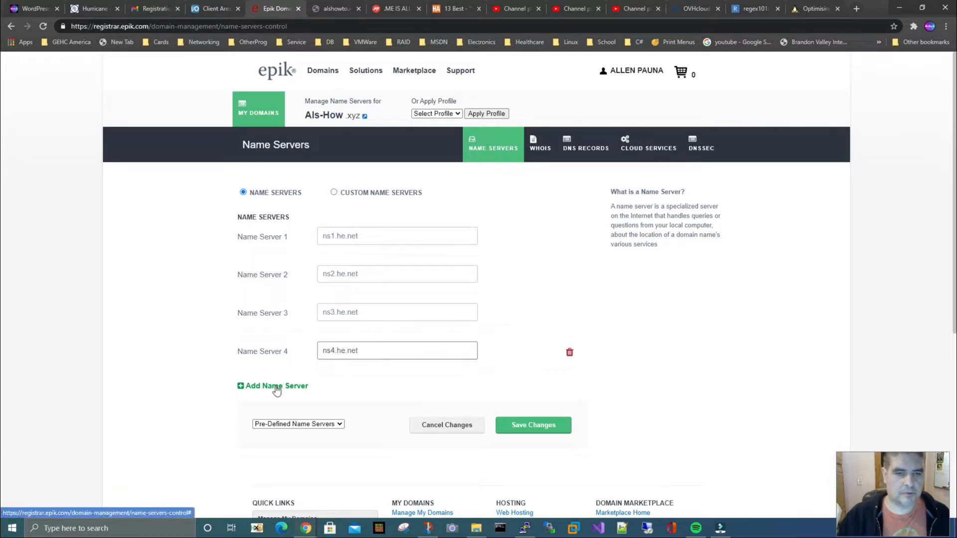
left_click(338, 388)
key("ctrl+v")
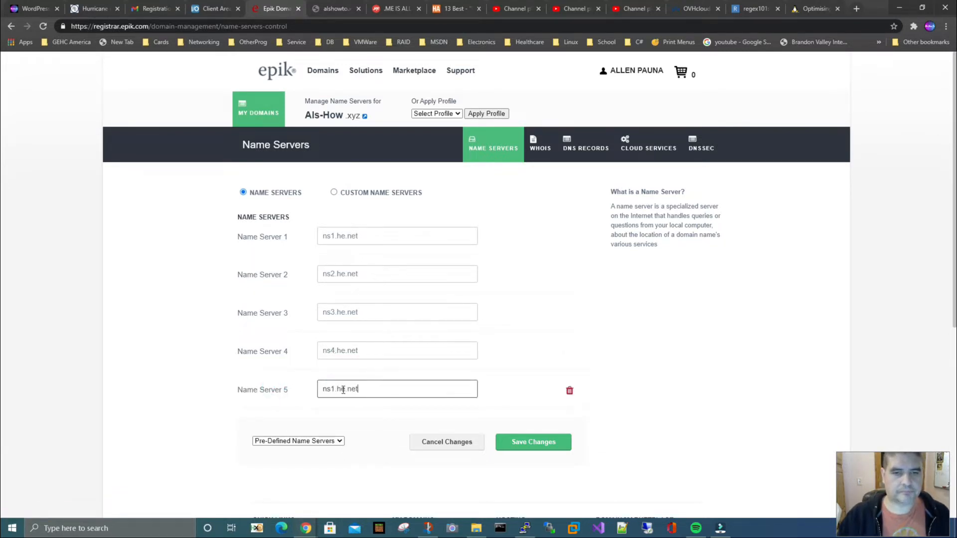
left_click(337, 388)
key("BackSpace")
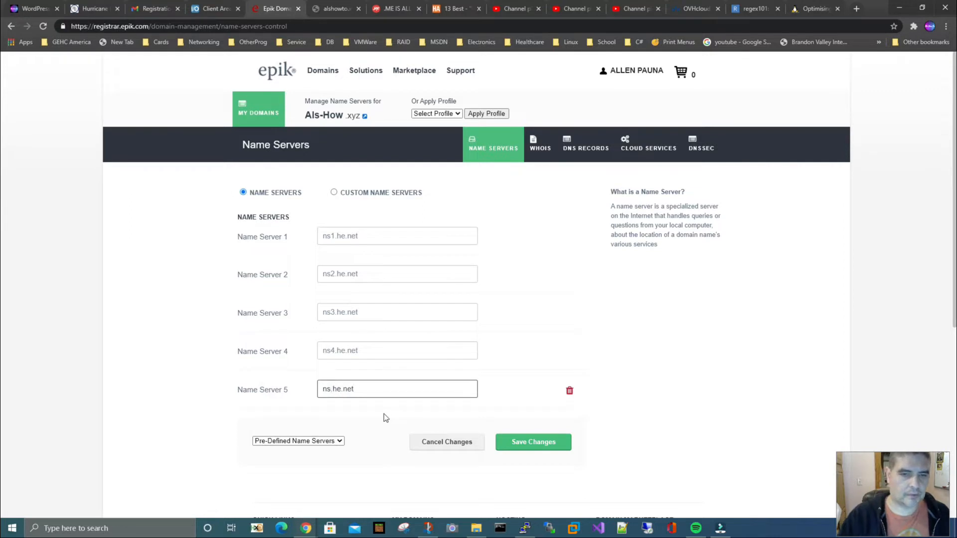
type("5")
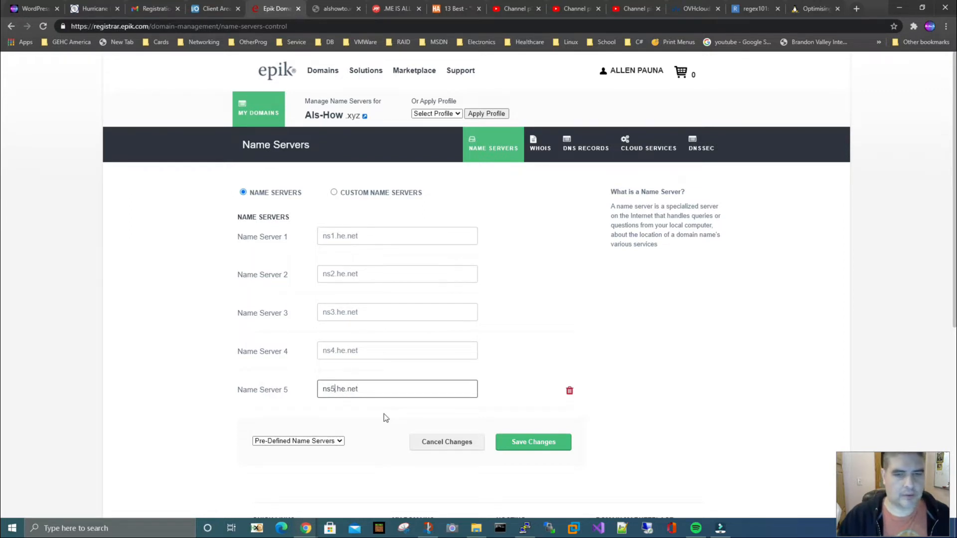
left_click(540, 448)
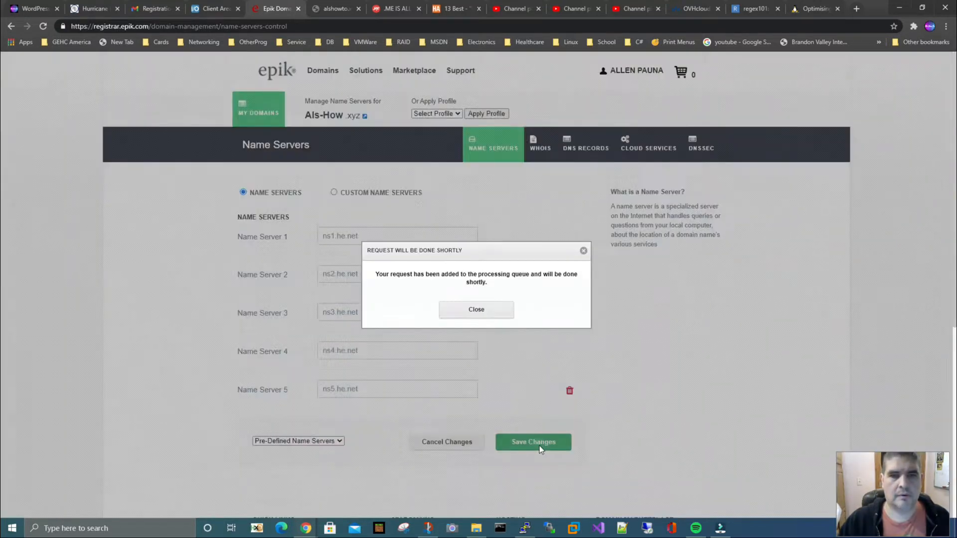
left_click(478, 310)
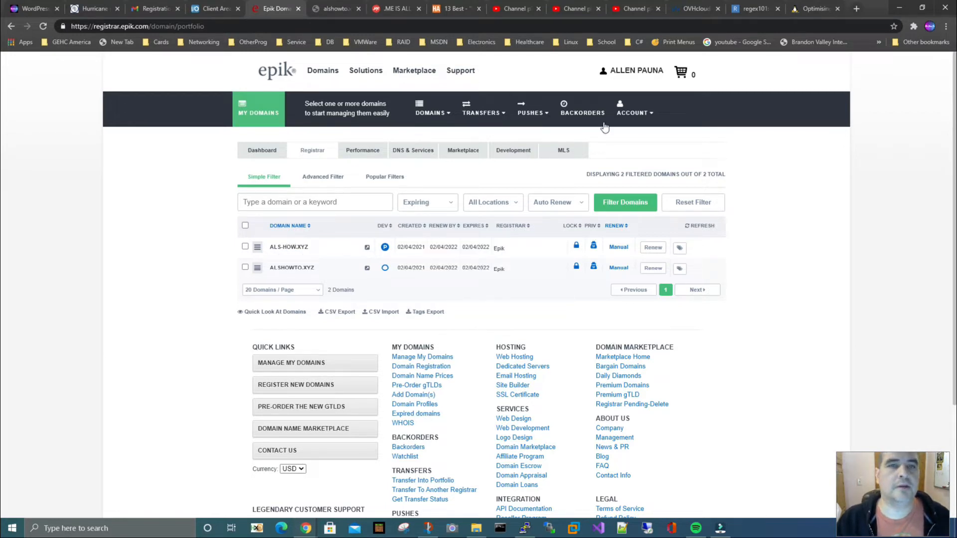
Step: Close the alshowto page in the browser and return to the Epik domain list
left_click(332, 10)
left_click(359, 9)
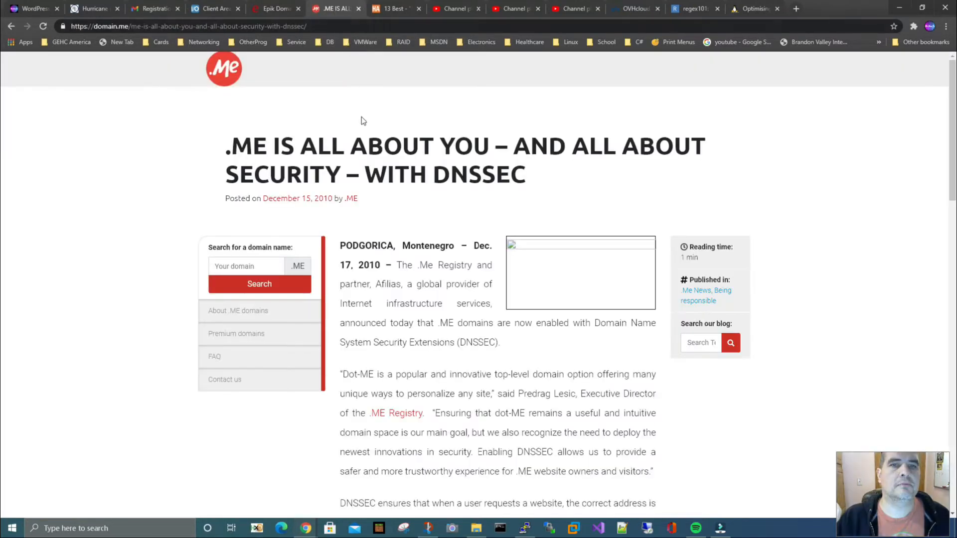
left_click(295, 9)
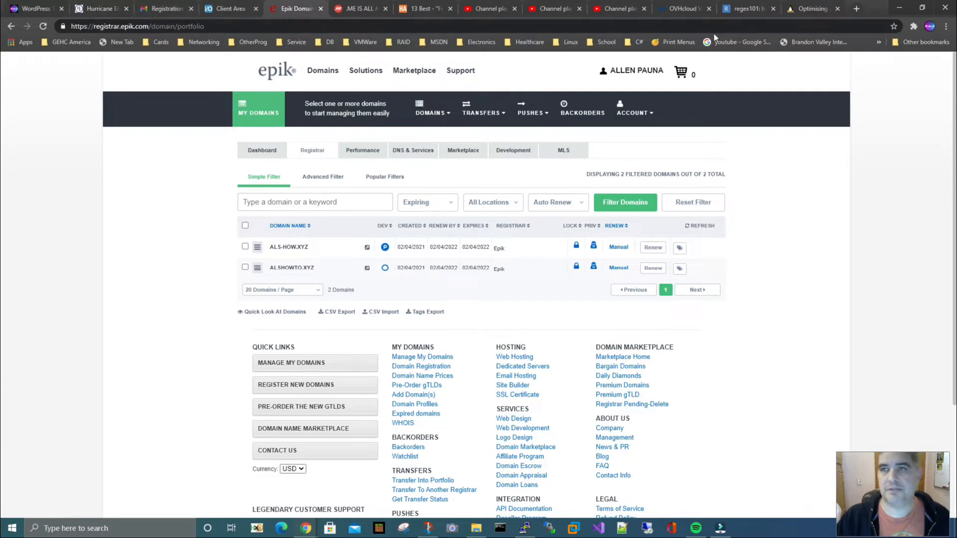
Step: Switch from Epik to Gmail and close the page with the Registration Success e-mail
left_click(112, 9)
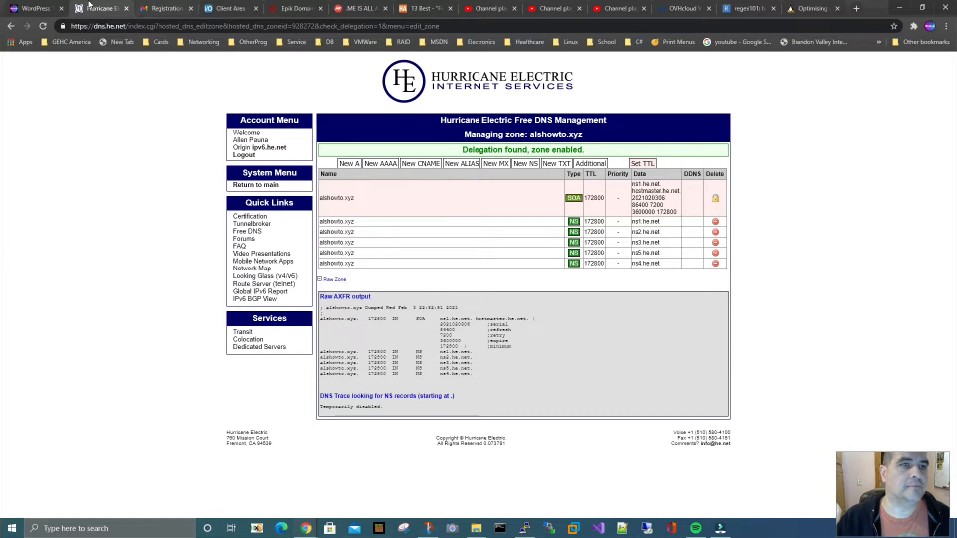
left_click(164, 9)
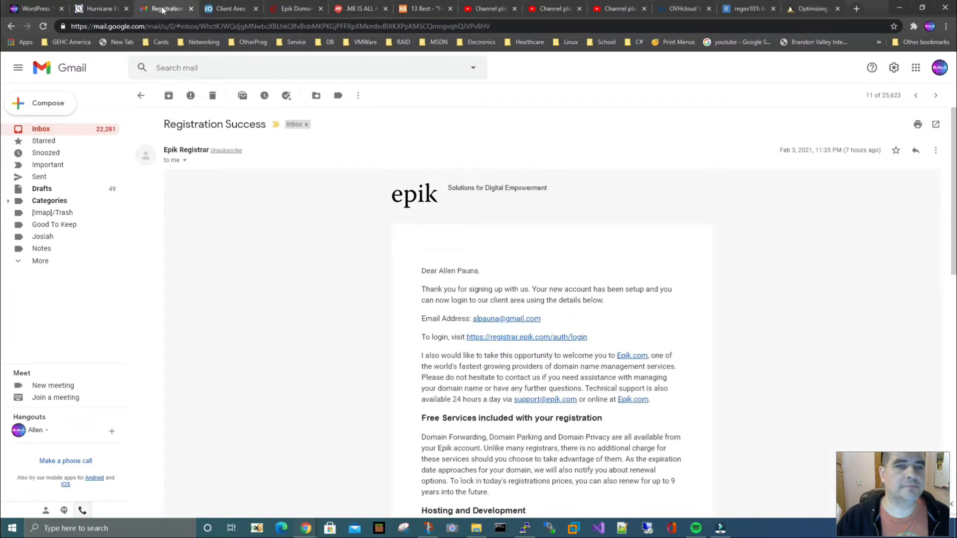
left_click(191, 8)
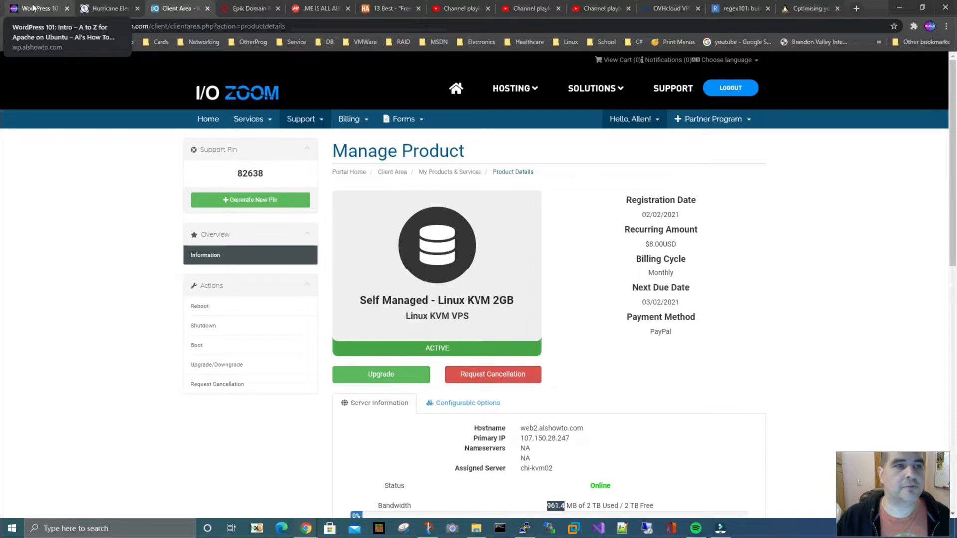
left_click(115, 10)
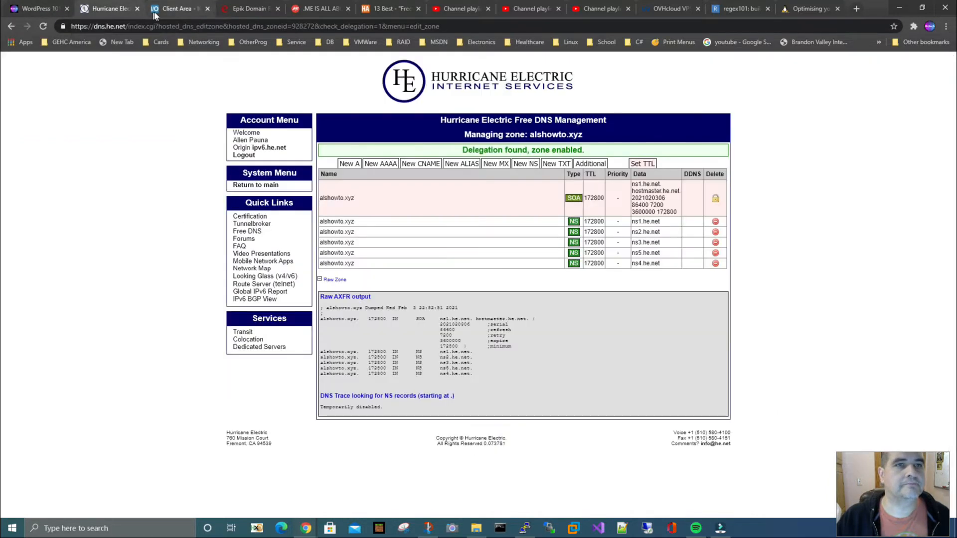
left_click(176, 7)
left_click(114, 9)
left_click(40, 9)
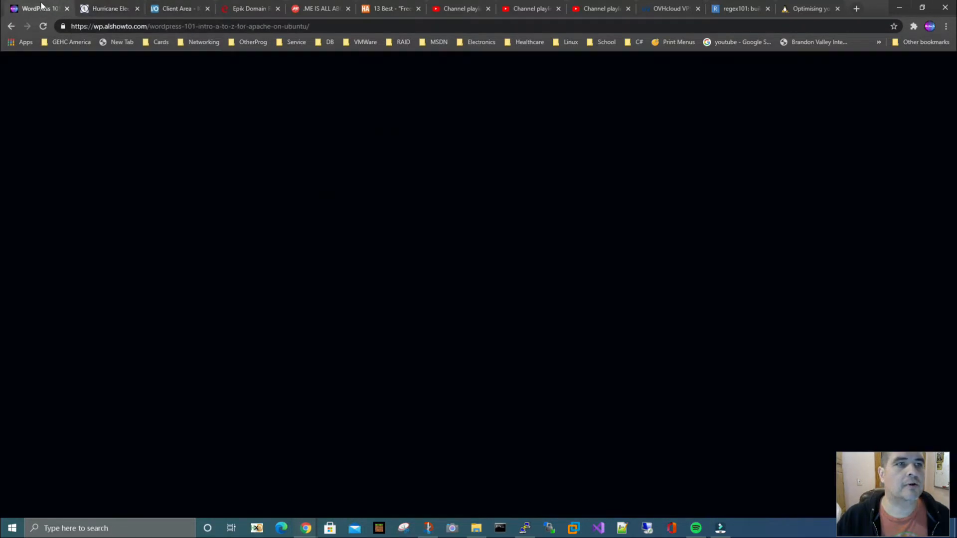
left_click(124, 8)
left_click(176, 9)
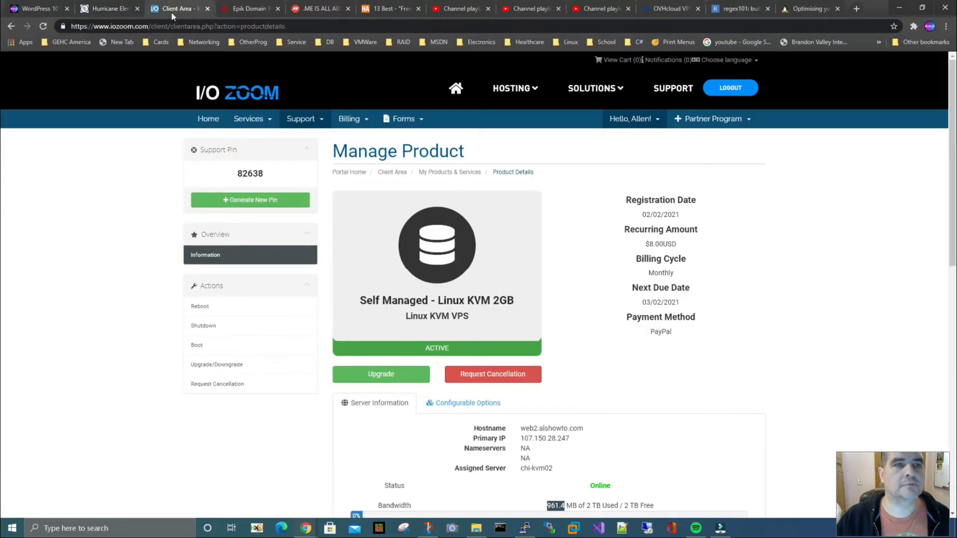
Step: Switch to the Hurricane Electric DNS page and examine the raw zone output for alshowto.xyz
left_click(106, 8)
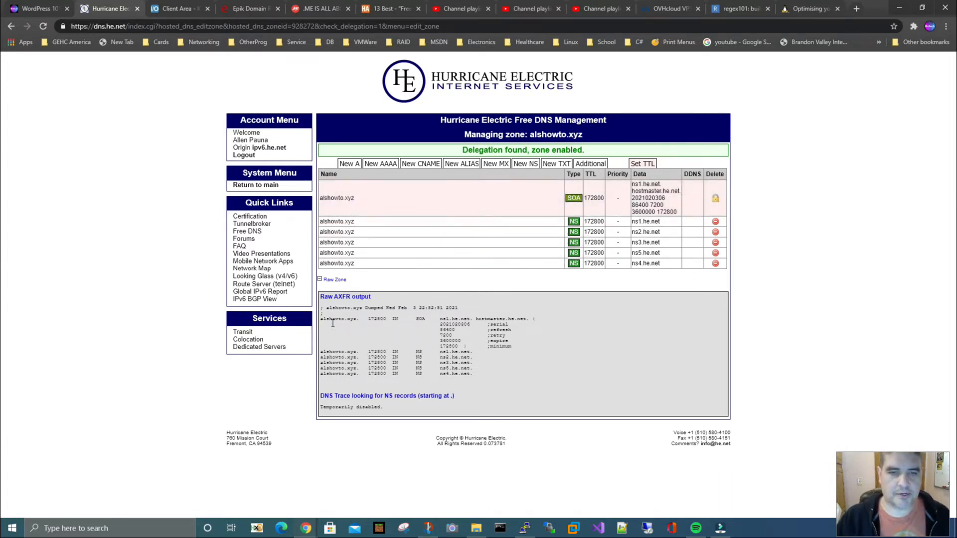
left_click_drag(327, 308, 520, 385)
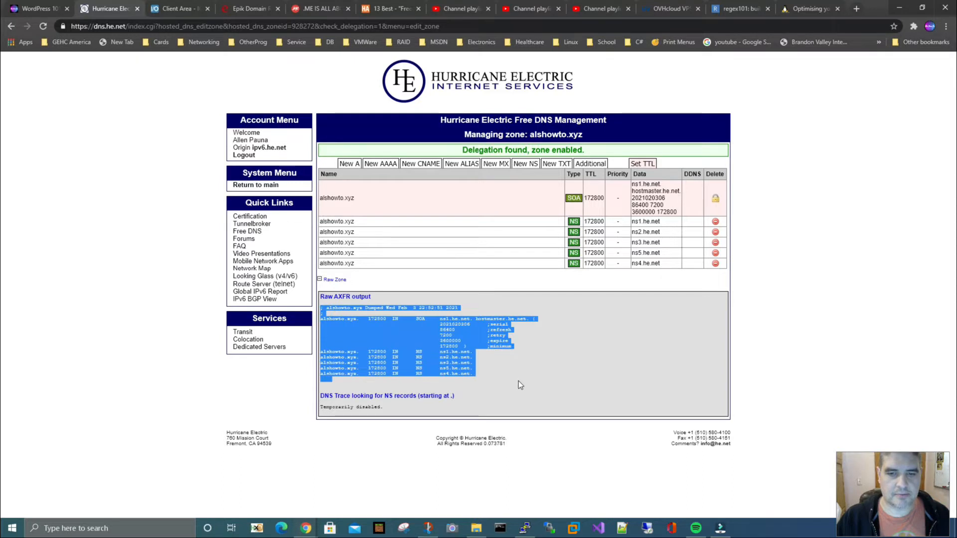
left_click(541, 384)
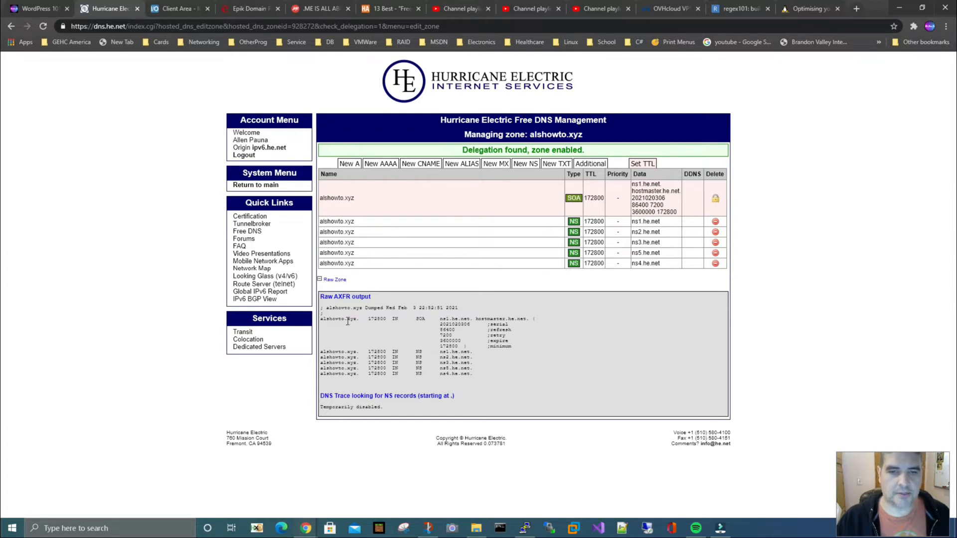
left_click_drag(359, 318, 321, 323)
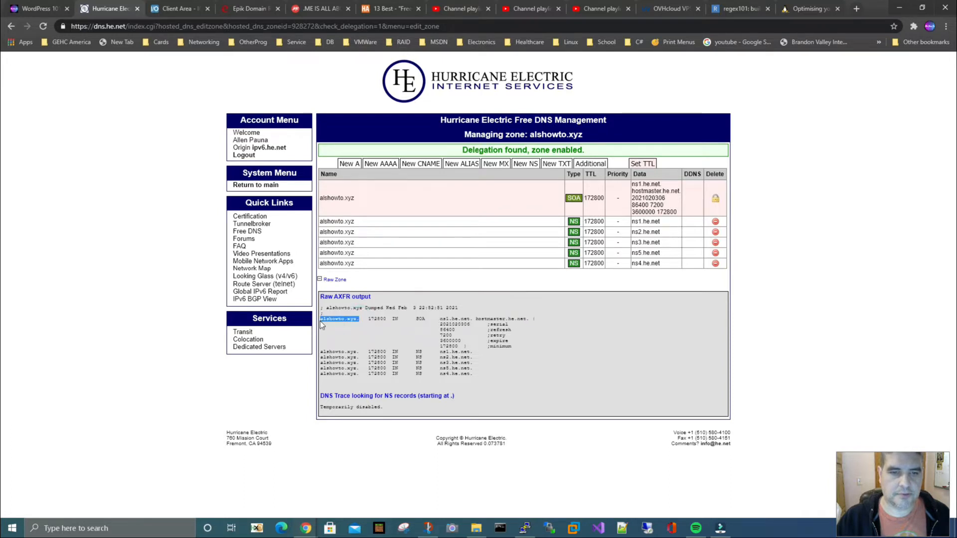
left_click(360, 320)
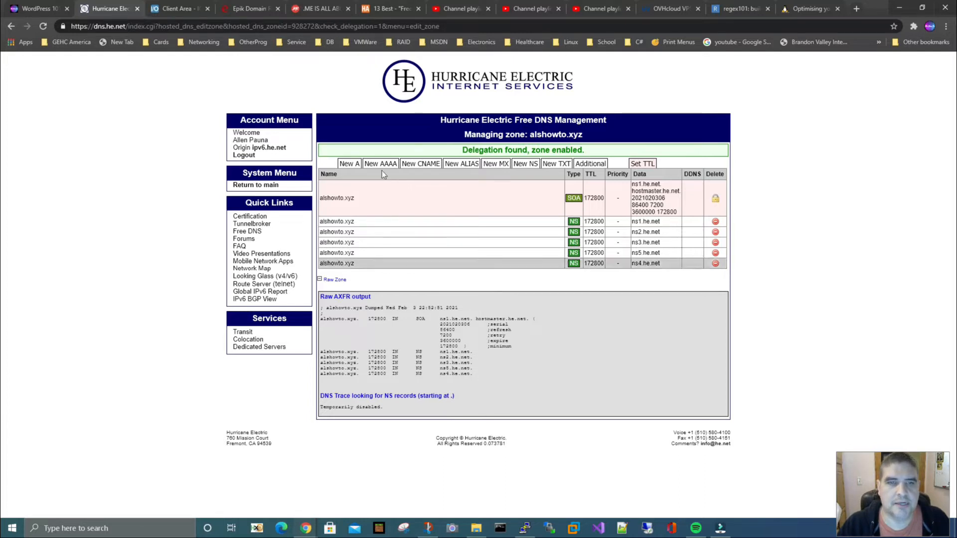
Step: Start a new A record in the alshowto.xyz zone and enter @ as its name
left_click(350, 164)
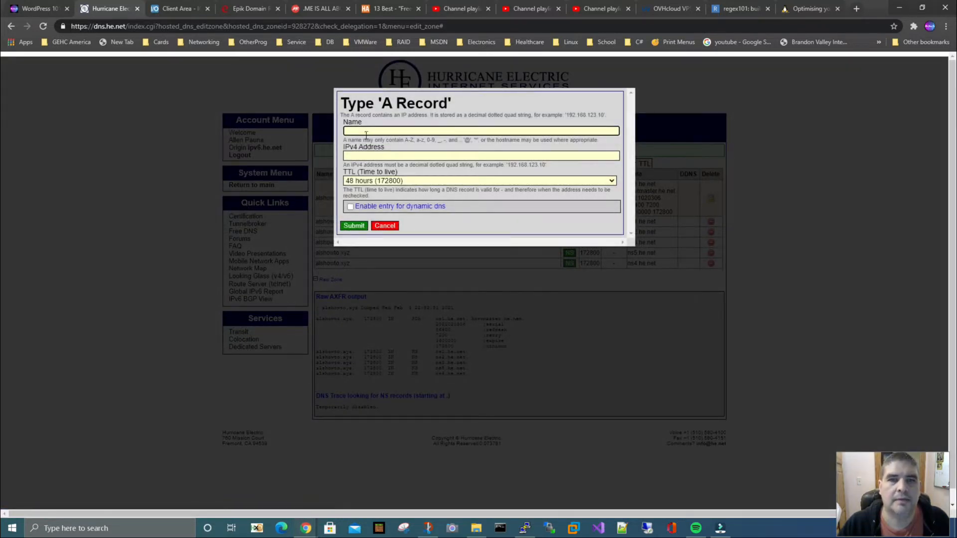
left_click(365, 131)
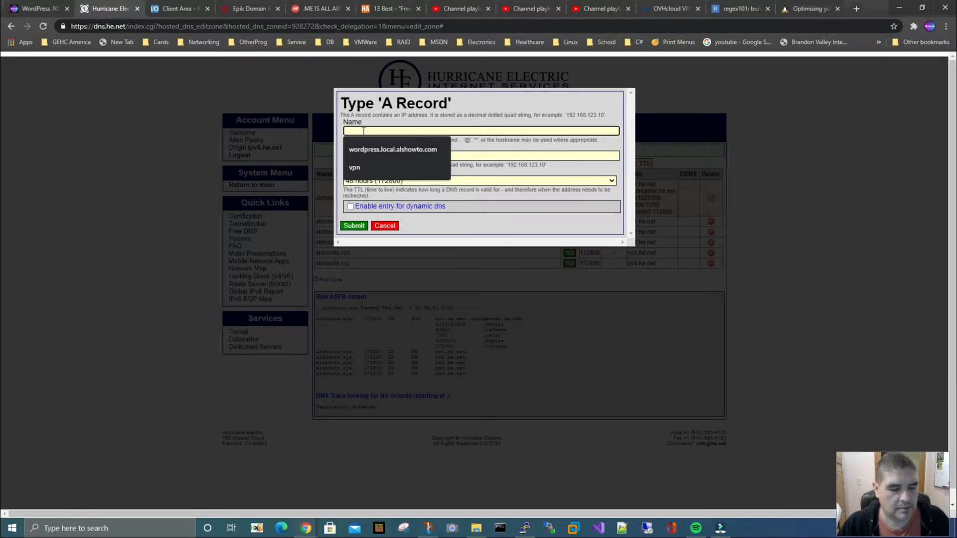
type("@")
key("BackSpace")
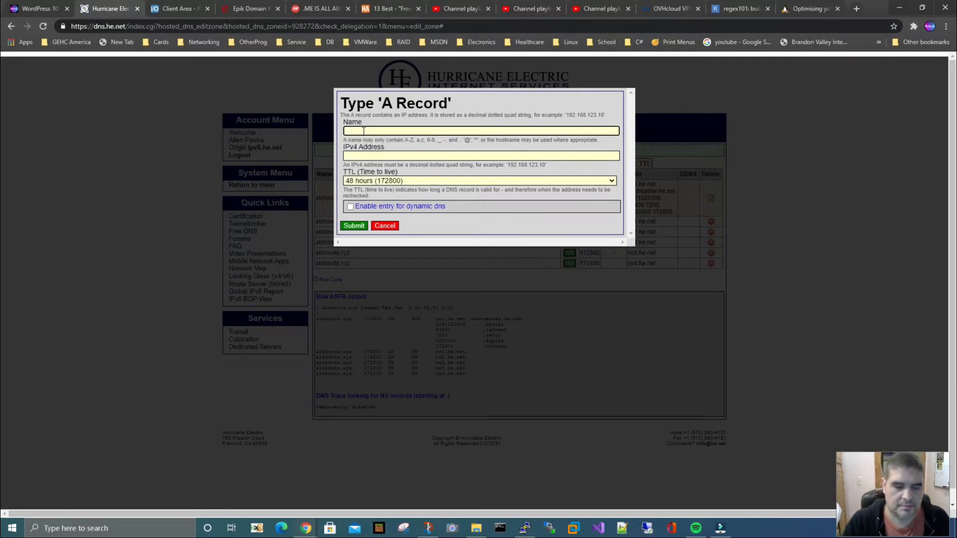
type("@")
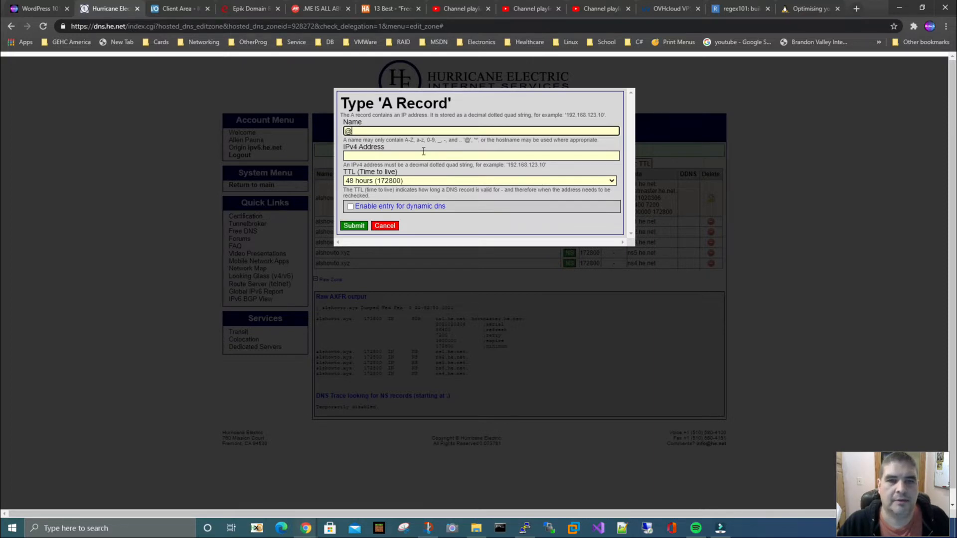
left_click(363, 159)
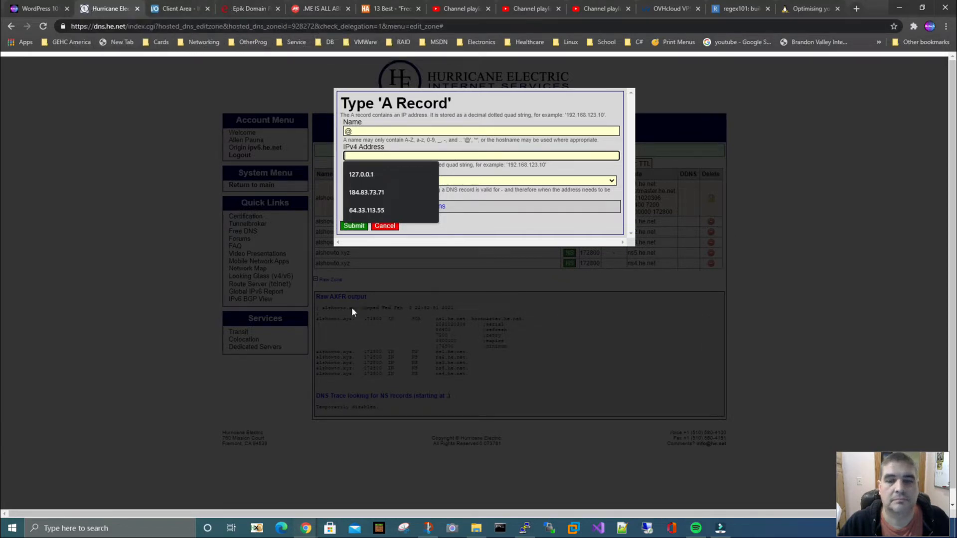
Step: Switch to Command Prompt and ping ns3.alshowto.com to look up its address
left_click(500, 529)
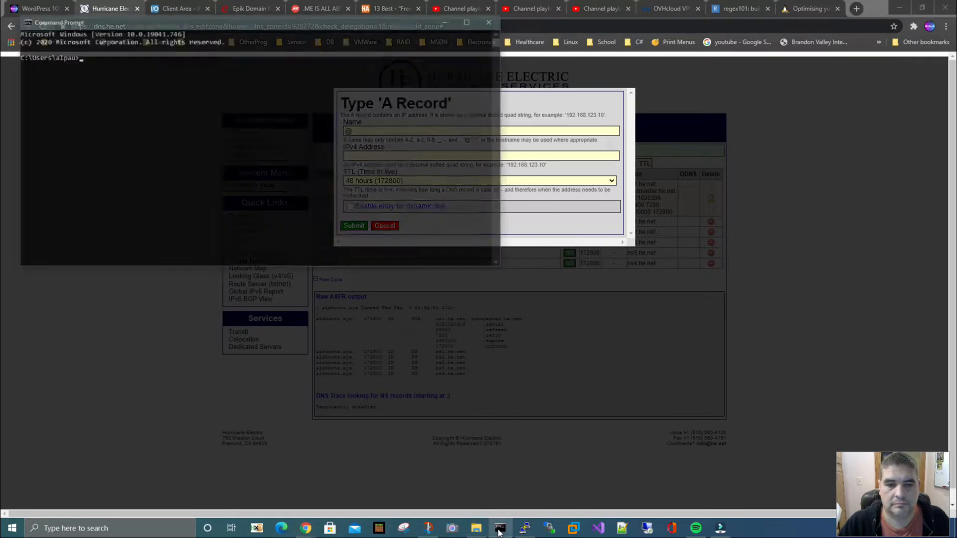
left_click(112, 129)
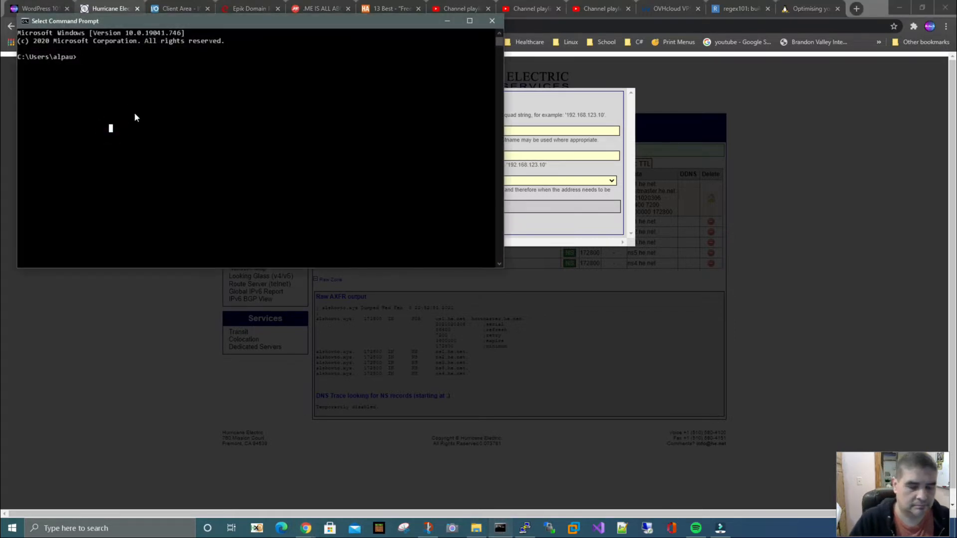
type("ping ")
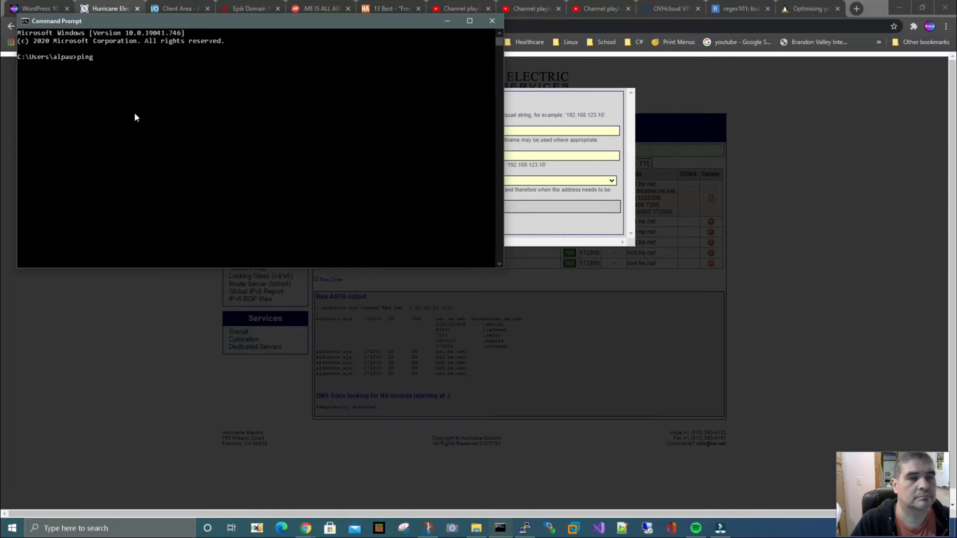
type("ns")
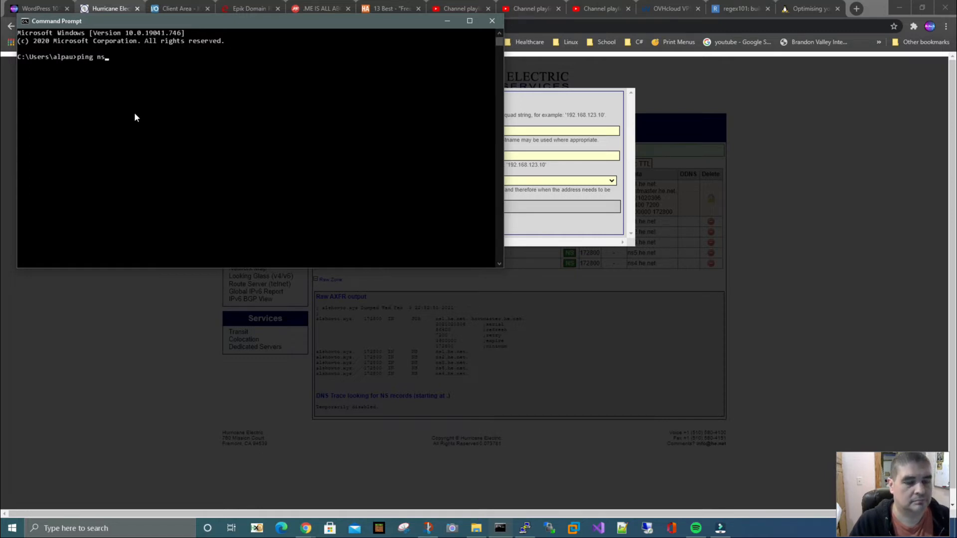
type("3.")
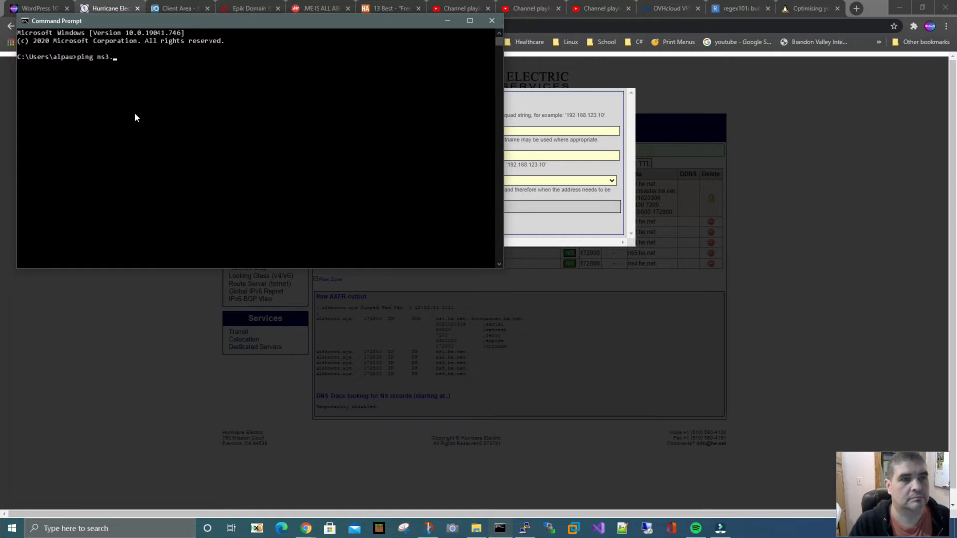
type("alsho")
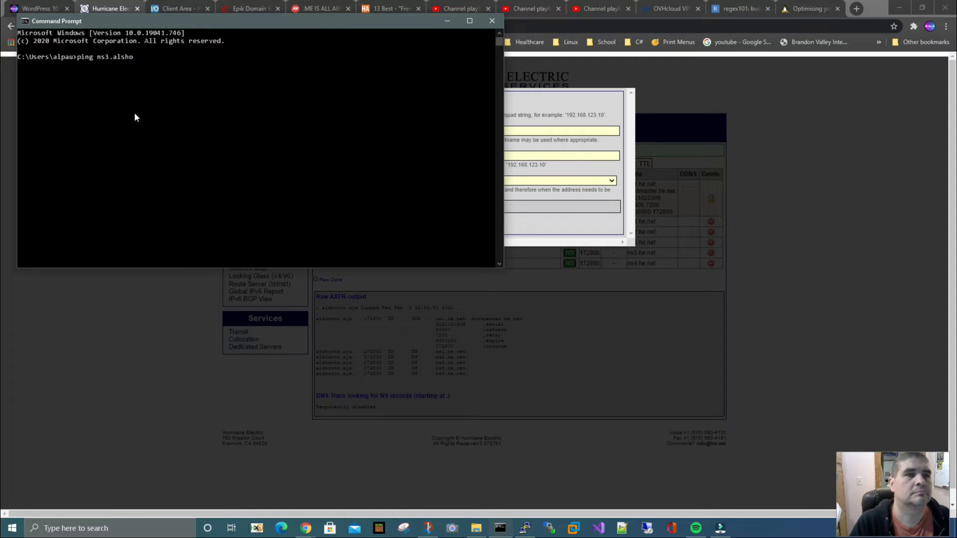
type("wto.com")
key("Return")
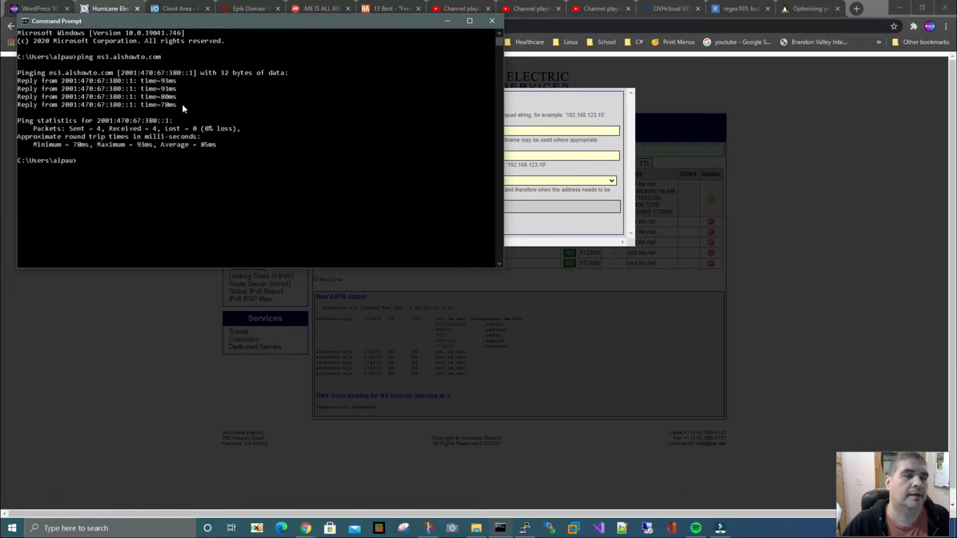
Step: Repeat the ping of ns3.alshowto.com with the -4 option to force IPv4
key("Up")
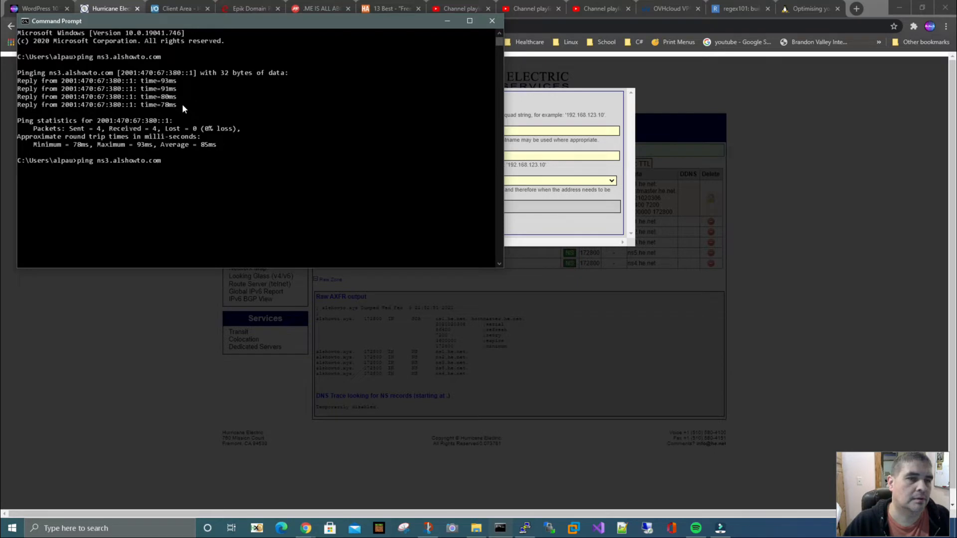
key("Left")
type("-4")
key("Return")
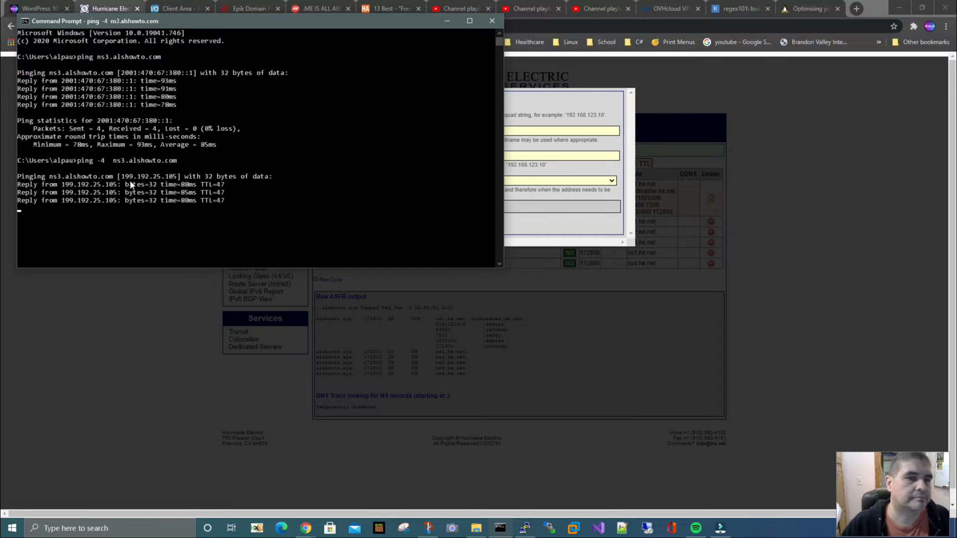
Step: Copy 199.192.25.105 from the ping output into the new A record's IPv4 address in the browser
left_click_drag(121, 177, 175, 180)
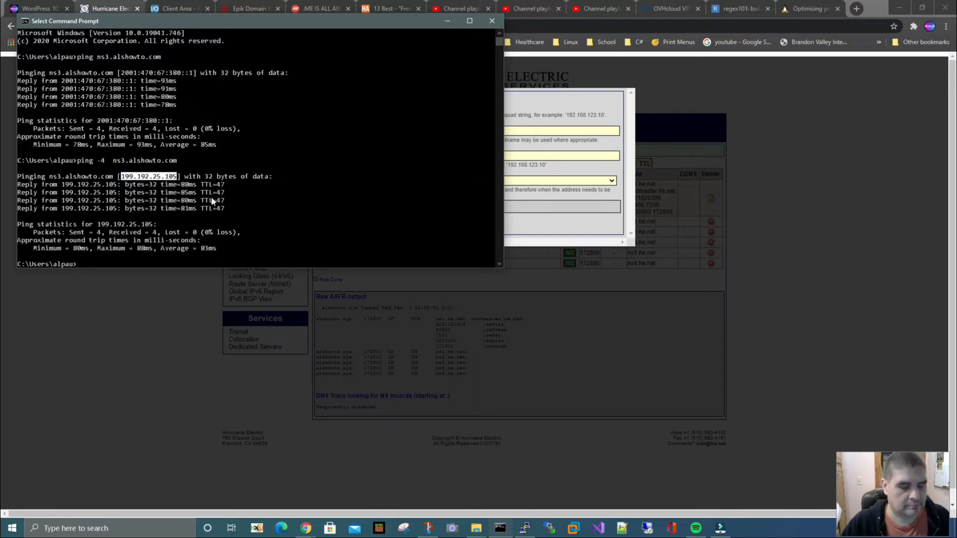
key("ctrl+c")
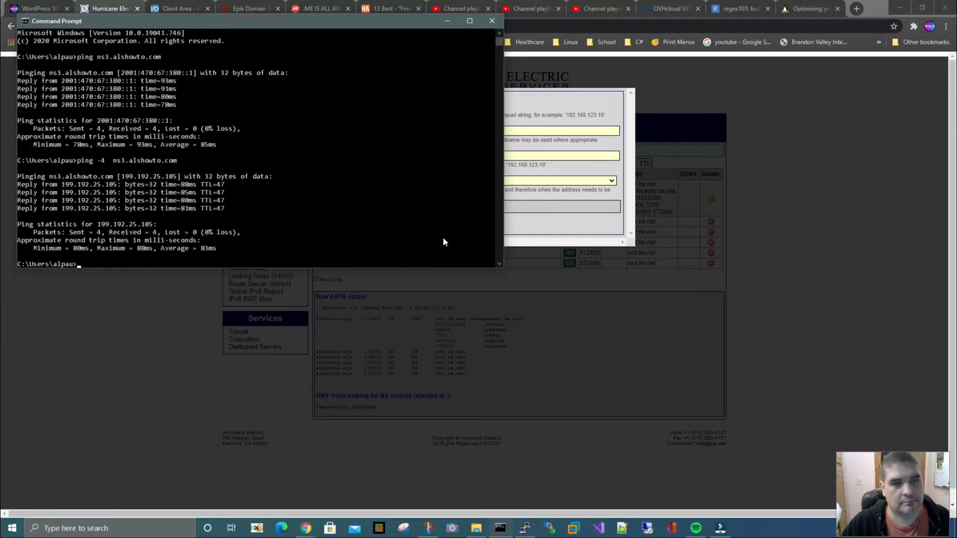
left_click(520, 154)
key("ctrl+v")
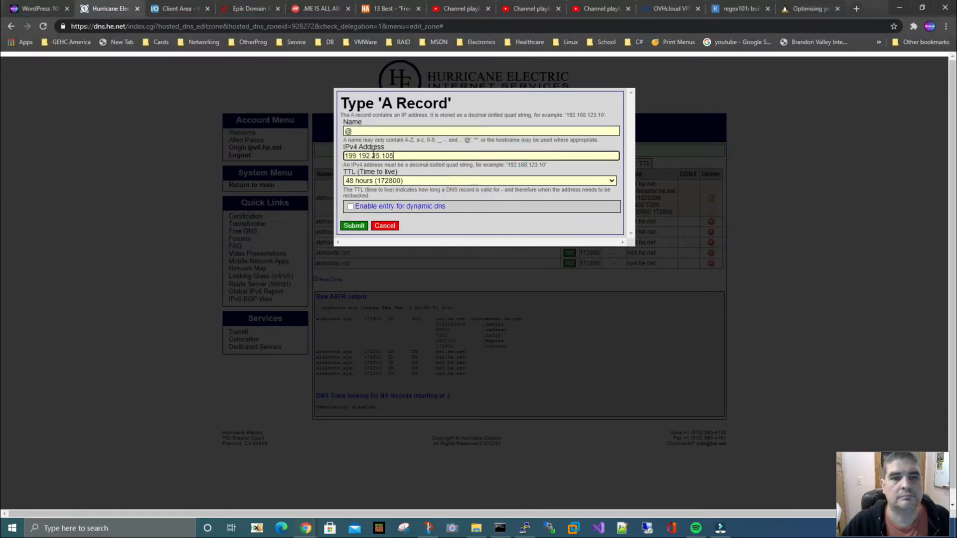
Step: Set the A record's TTL to 1 hour (3600) and submit the record
left_click(363, 180)
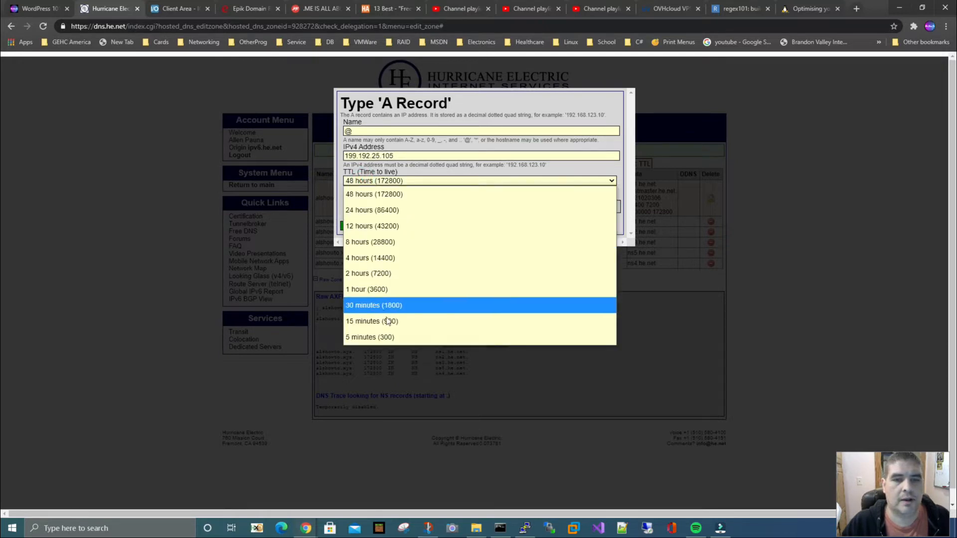
left_click(362, 289)
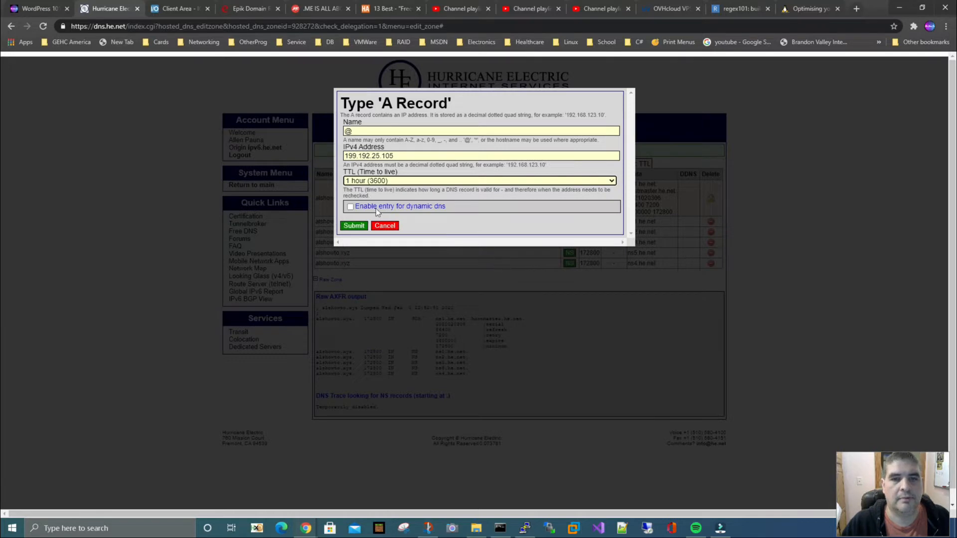
left_click(354, 225)
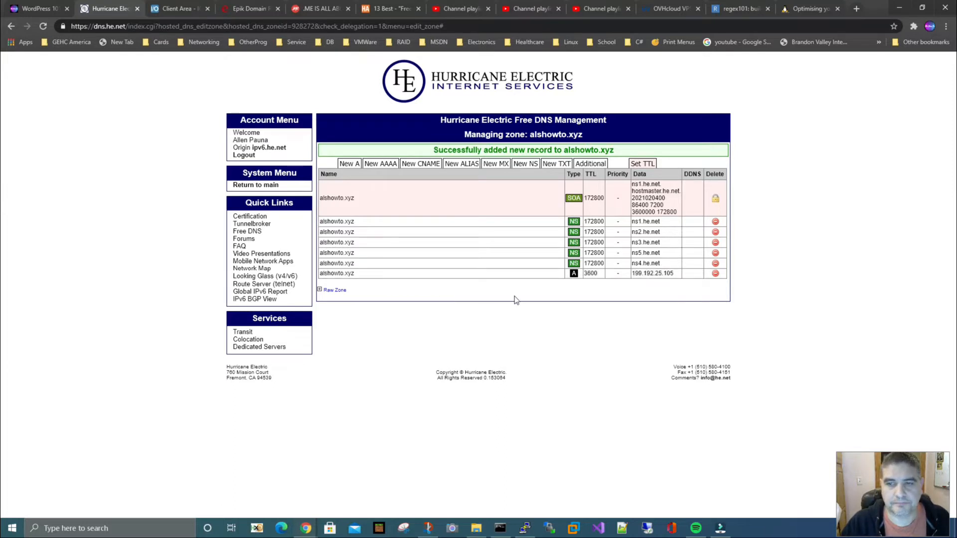
Step: Add a CNAME record named www with hostname alshowto.com and a TTL of 24 hours (86400) to the zone
left_click(418, 167)
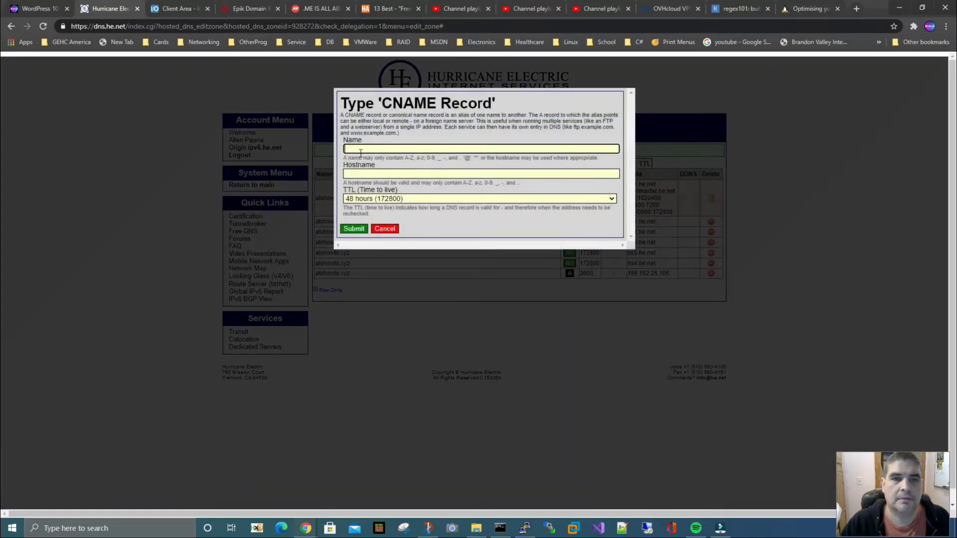
left_click(360, 150)
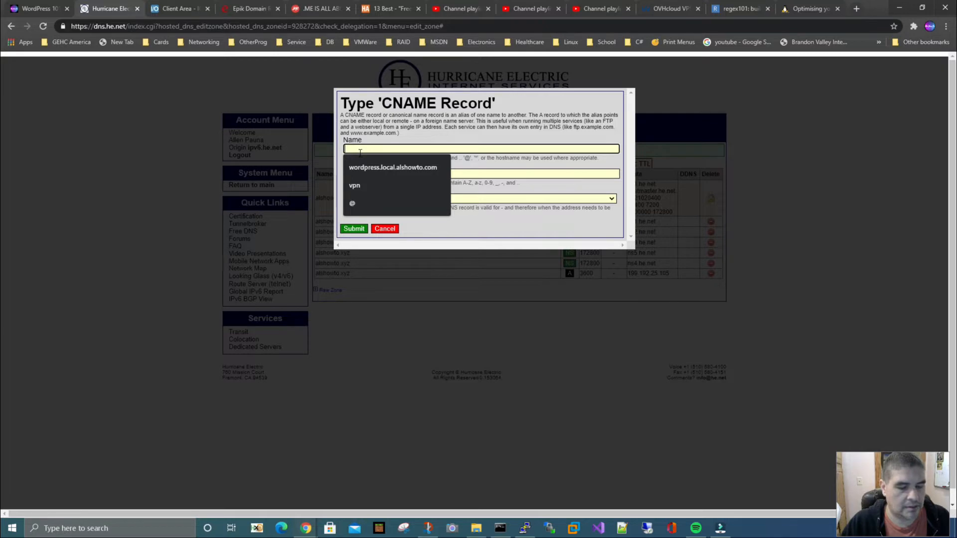
type("www")
left_click(363, 173)
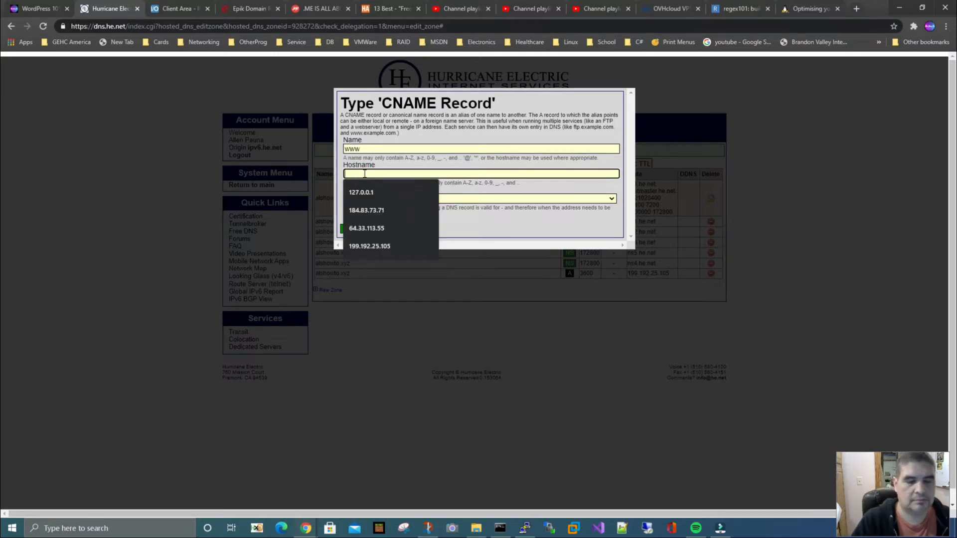
type("alshowto.com")
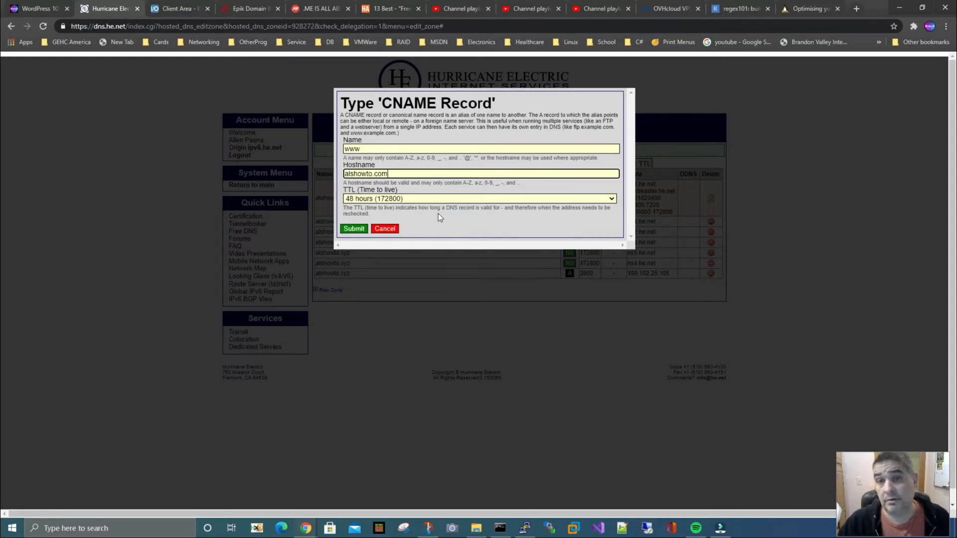
left_click(354, 228)
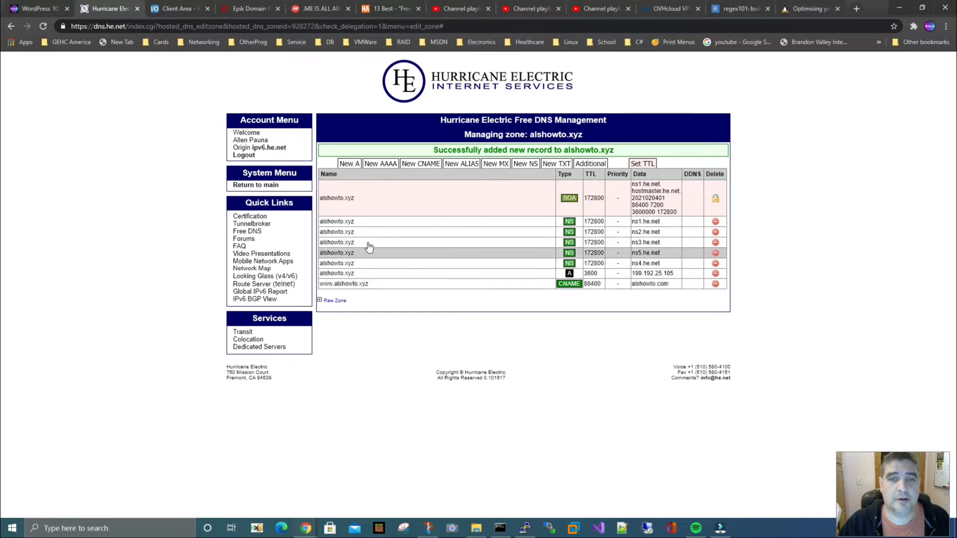
Step: Start a new AAAA record in the zone and enter @ as its name
left_click(381, 164)
left_click(365, 138)
left_click(353, 188)
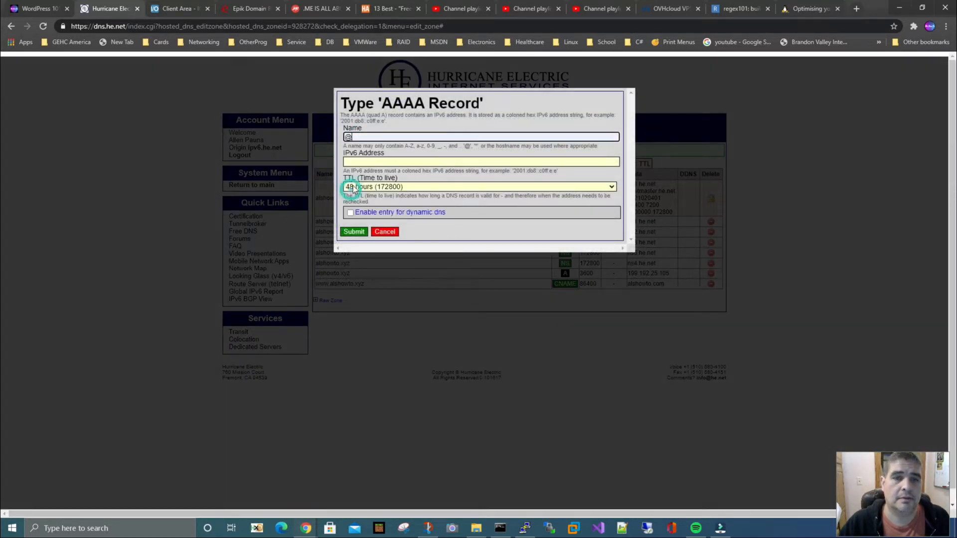
left_click(356, 162)
Step: Copy the IPv6 address 2001:470:67:380::1 from the ping output in Command Prompt into the new AAAA record's IPv6 address in the browser
left_click(491, 532)
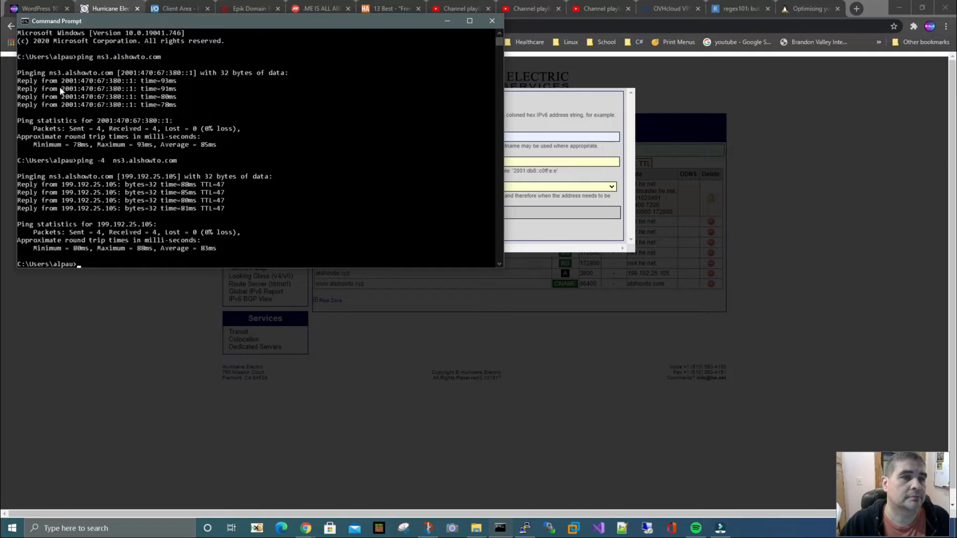
left_click_drag(63, 81, 136, 85)
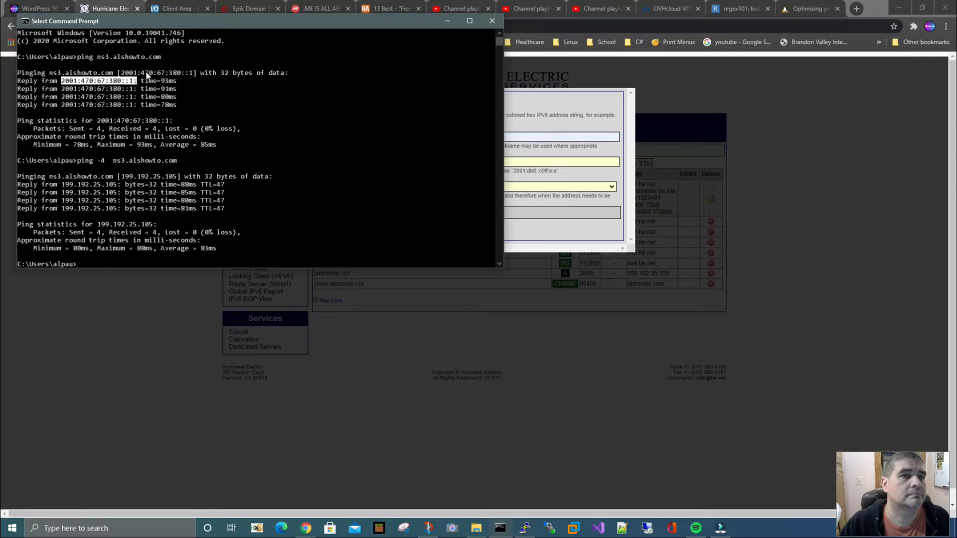
left_click(120, 74)
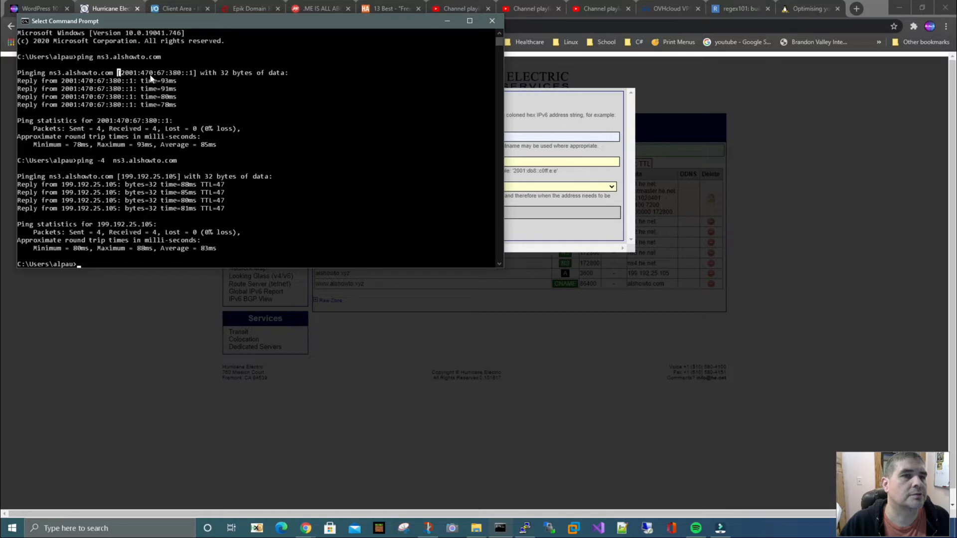
left_click_drag(124, 71, 175, 74)
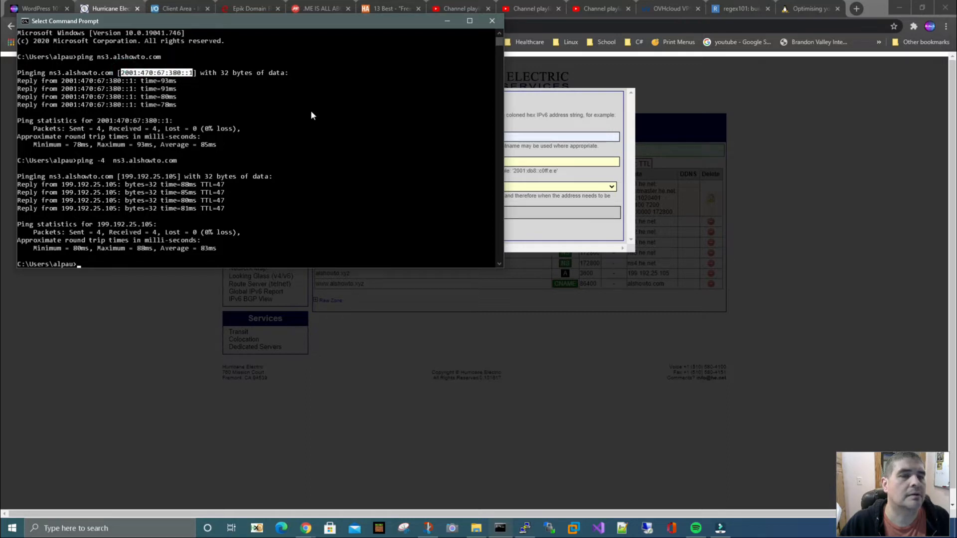
right_click(253, 95)
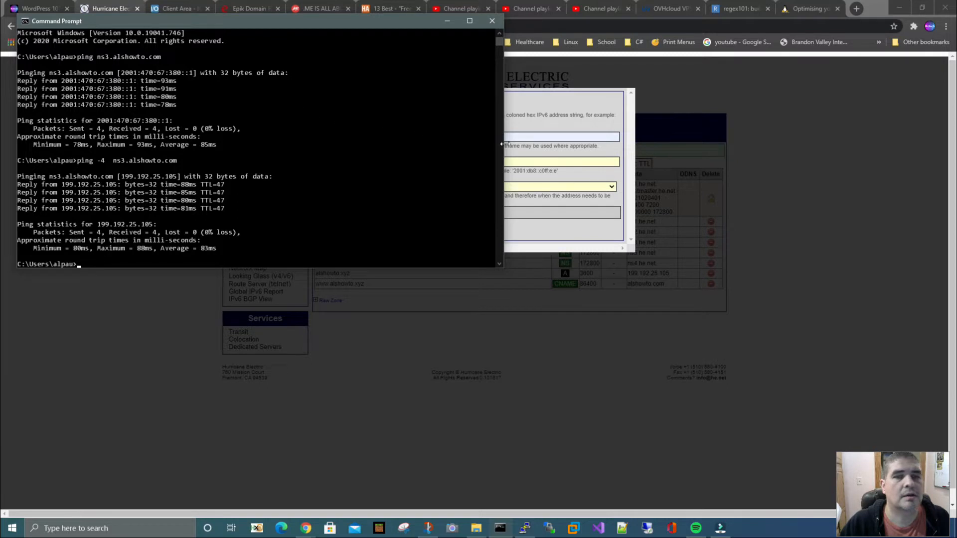
left_click(536, 105)
left_click(353, 162)
key("ctrl+v")
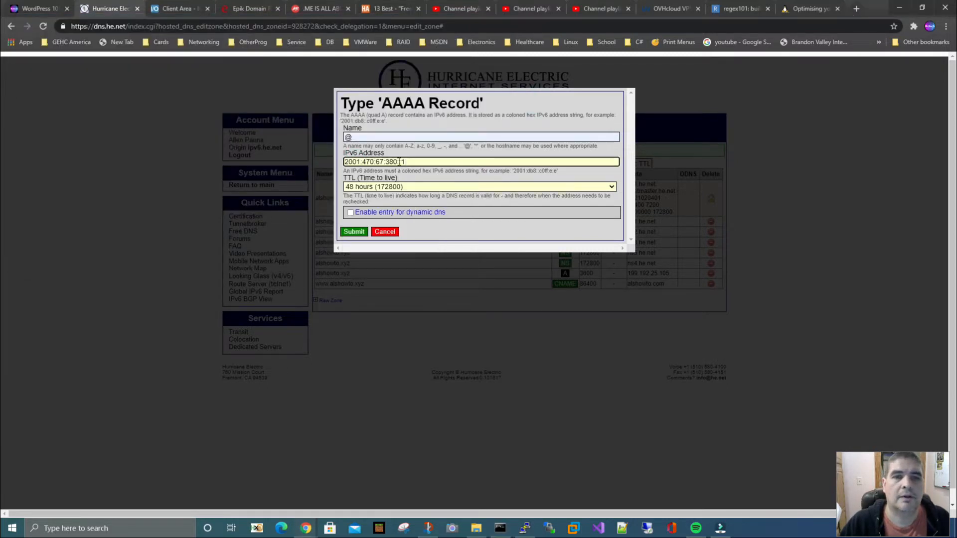
Step: Check the AAAA record's IPv6 address, set its TTL to 24 hours (86400) and submit the record
mouse_move(397, 162)
left_mouse_down()
mouse_move(388, 162)
mouse_move(402, 163)
left_mouse_up()
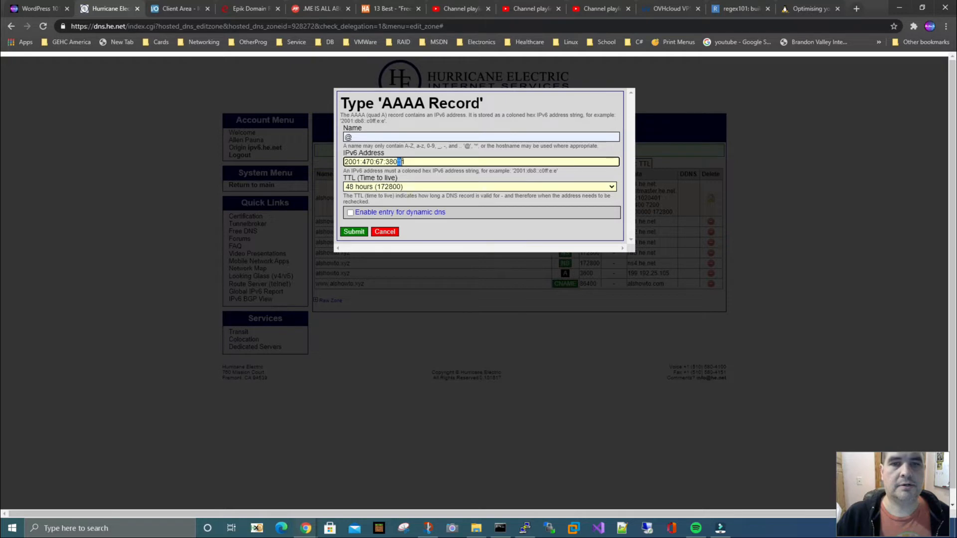
left_click(408, 162)
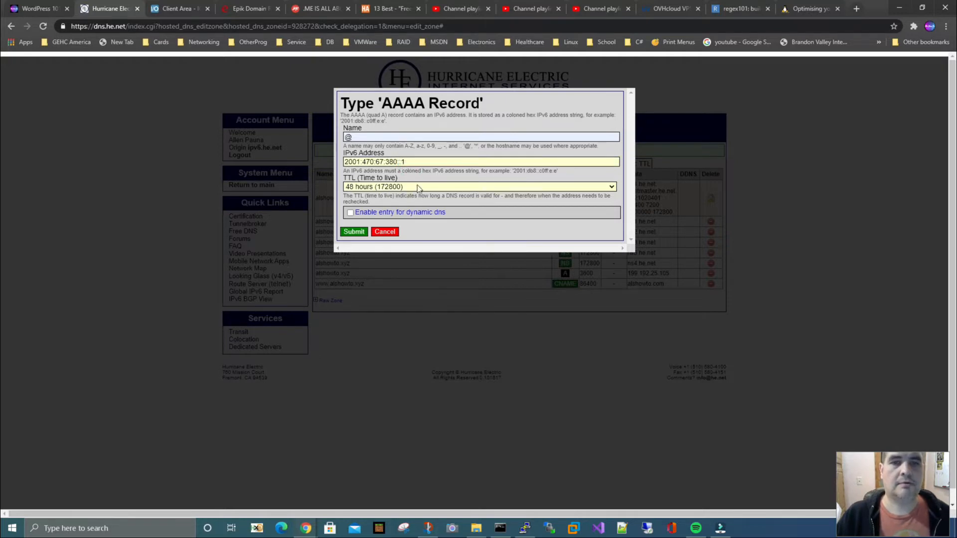
left_click(377, 162)
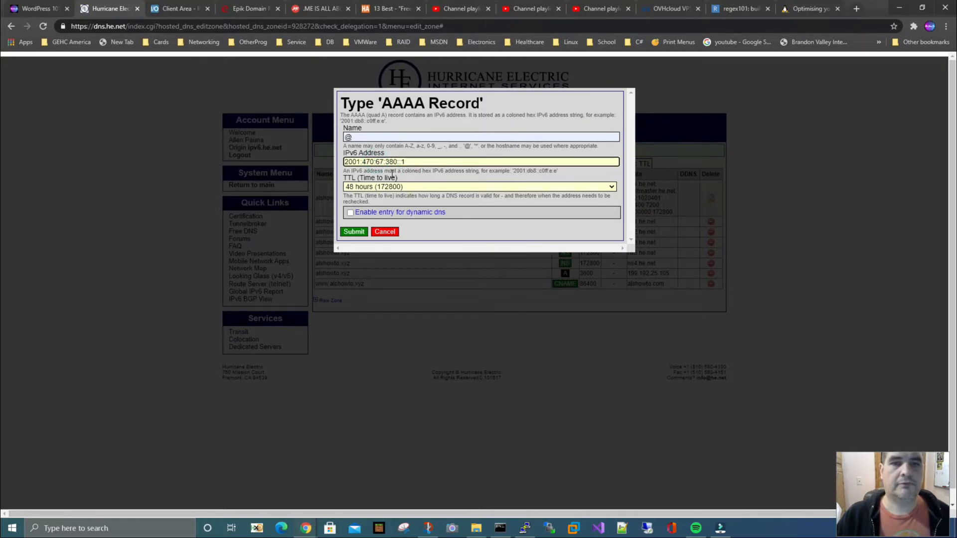
double_click(379, 162)
left_click(413, 162)
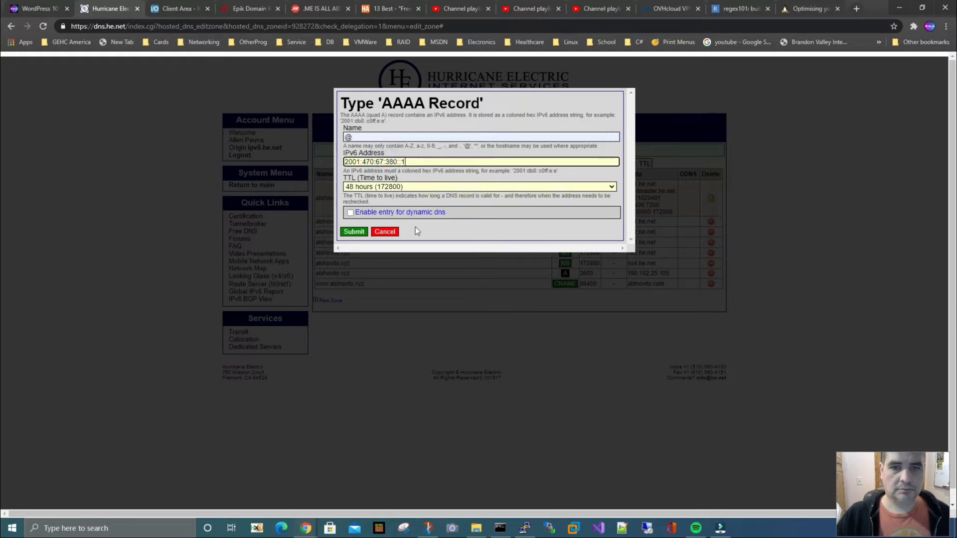
left_click(354, 232)
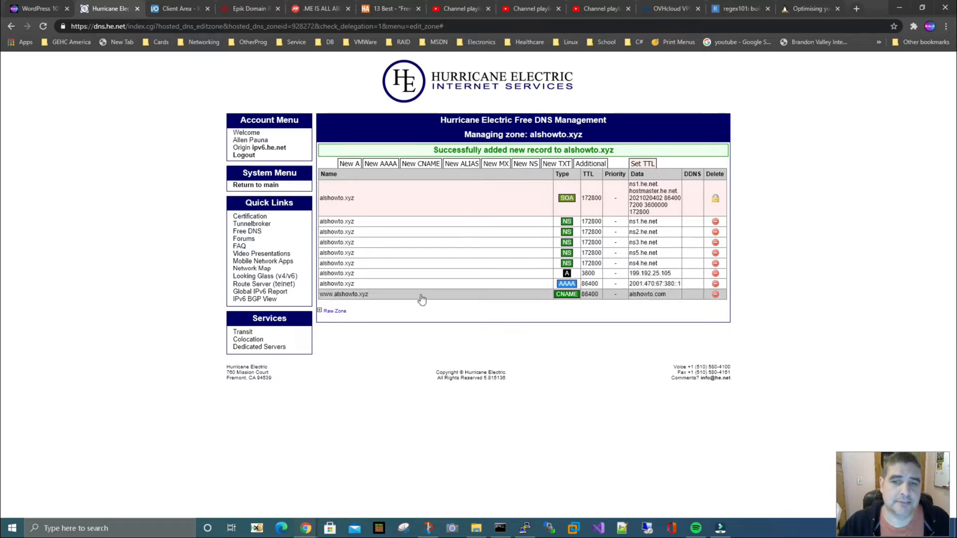
Step: Open the www CNAME record to review its settings and close it without changes
left_click(344, 295)
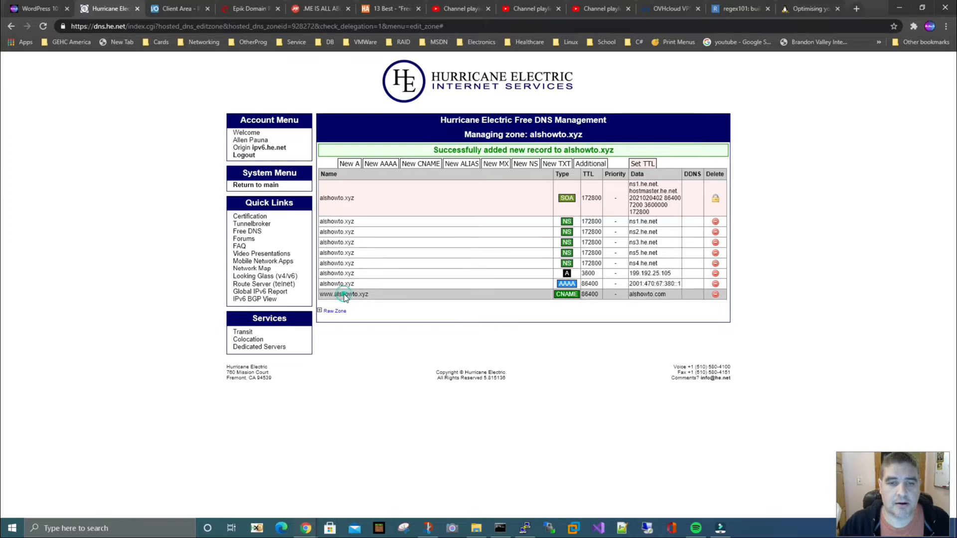
left_click(390, 229)
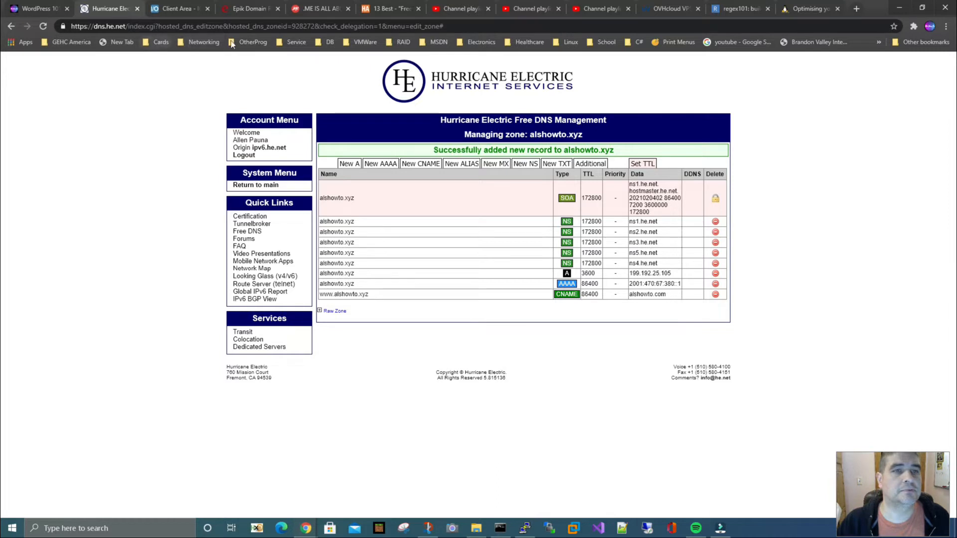
Step: Open the bookmarked DNSLOOKUP.ORG page for wp.alshowto.com from the Networking DNS bookmarks
left_click(199, 42)
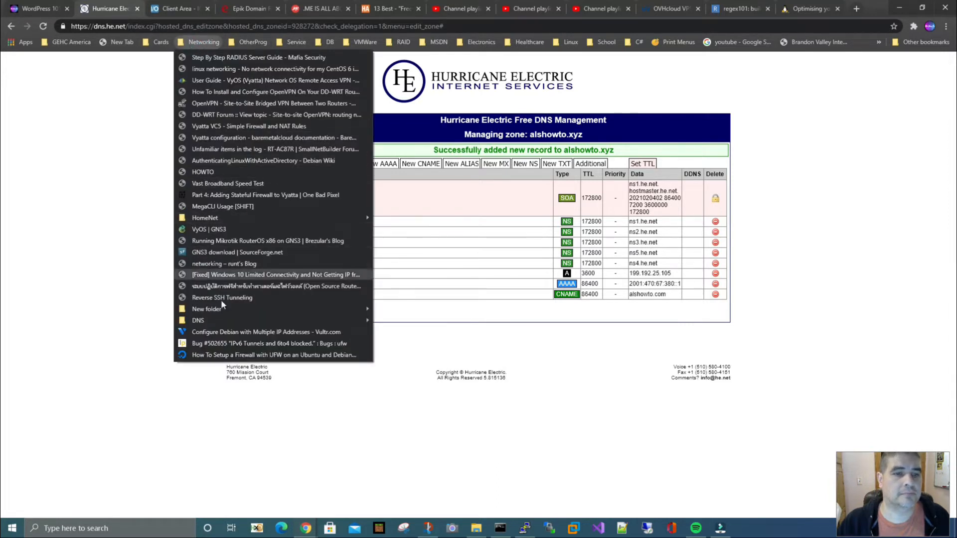
left_click(204, 321)
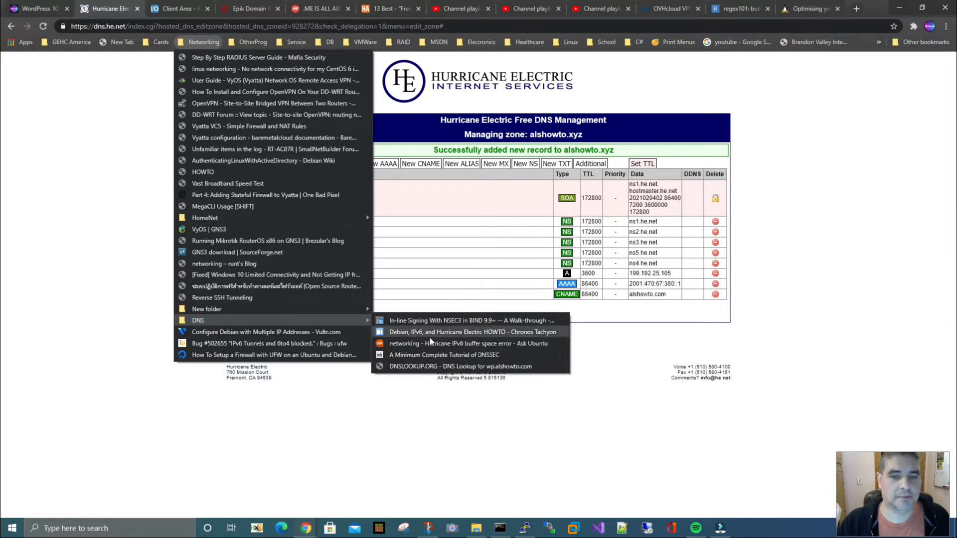
left_click(417, 367)
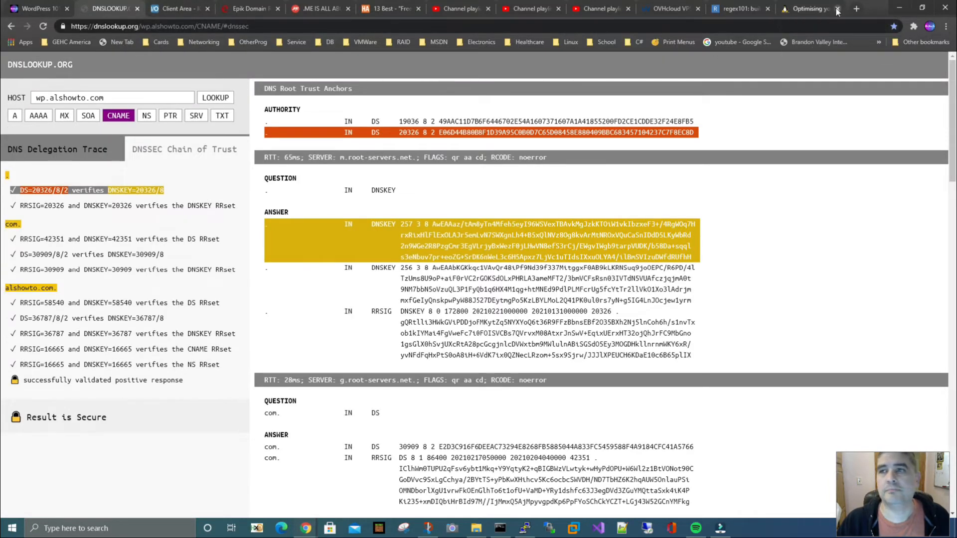
Step: Reopen the Hurricane Electric zone page in a new browser tab and copy the domain name alshowto.xyz from the AAAA record
left_click(856, 9)
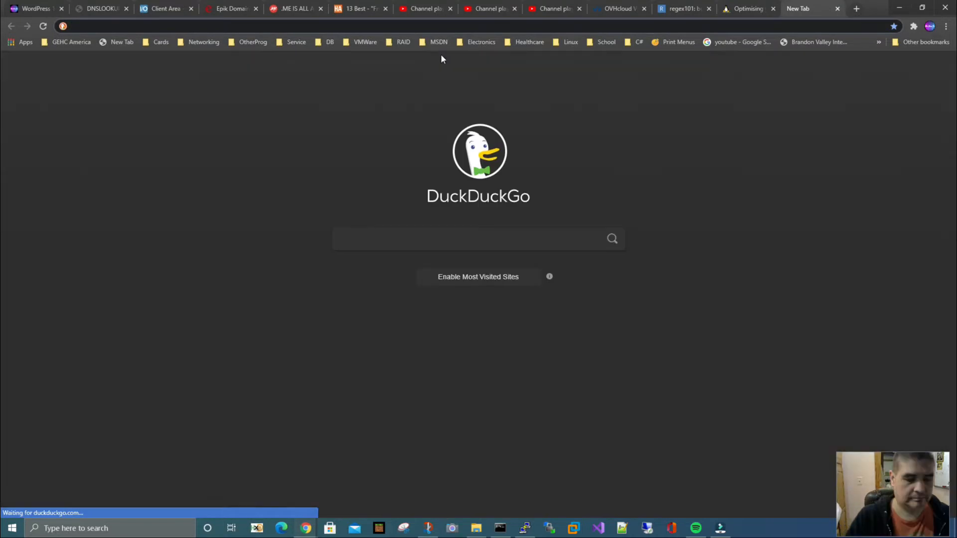
type("Harborfreight.com")
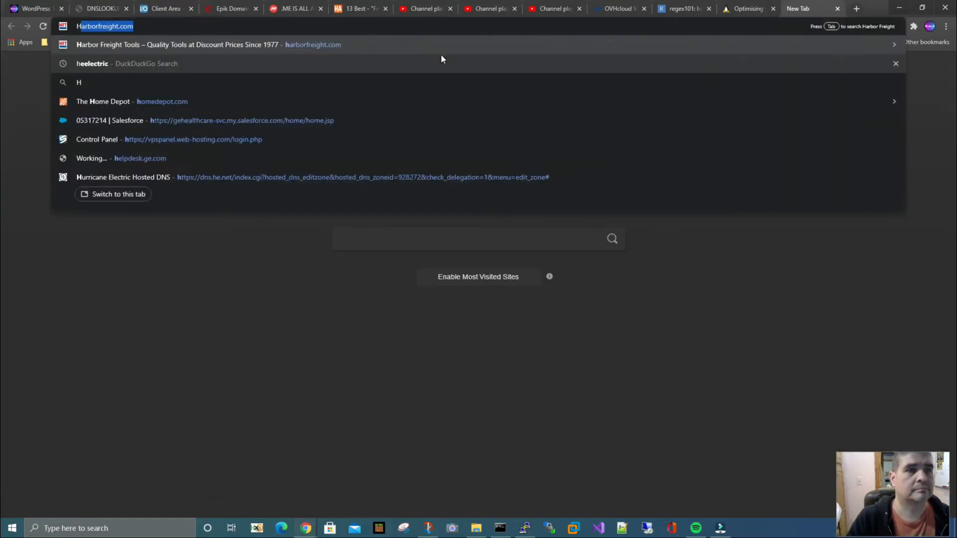
left_click(155, 180)
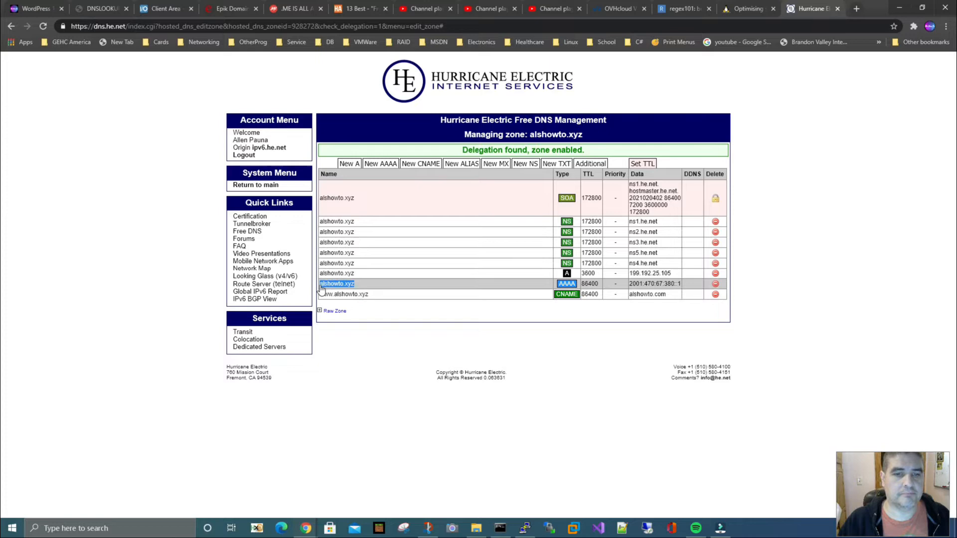
left_click(320, 287)
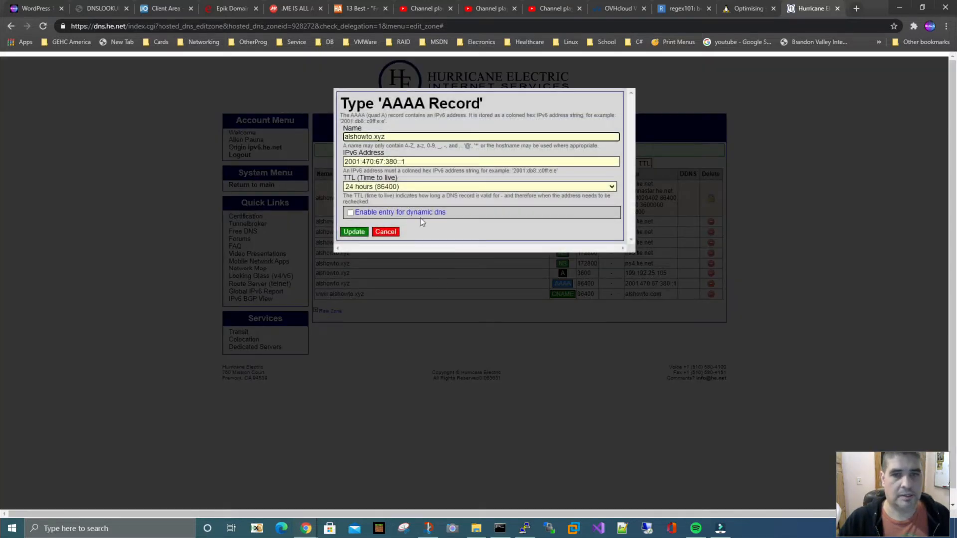
double_click(381, 134)
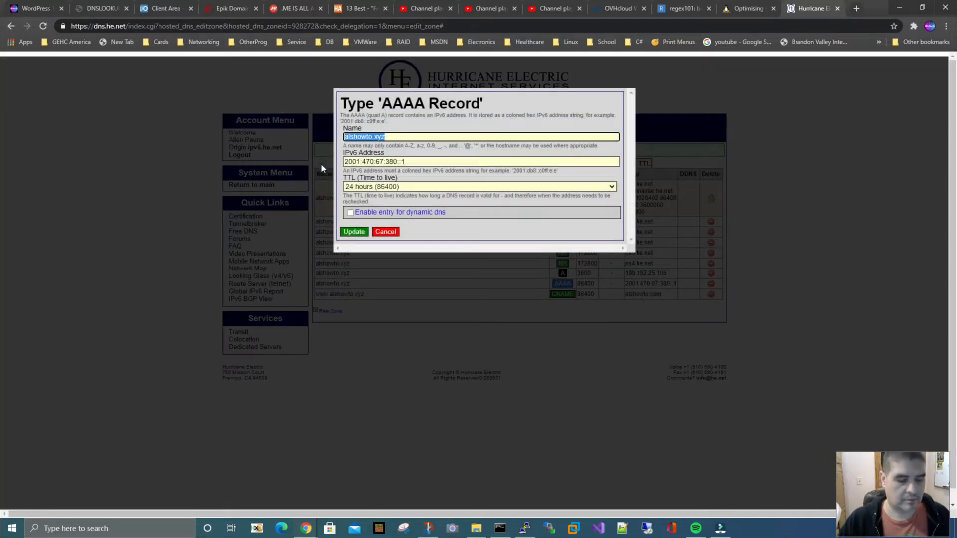
left_click(386, 231)
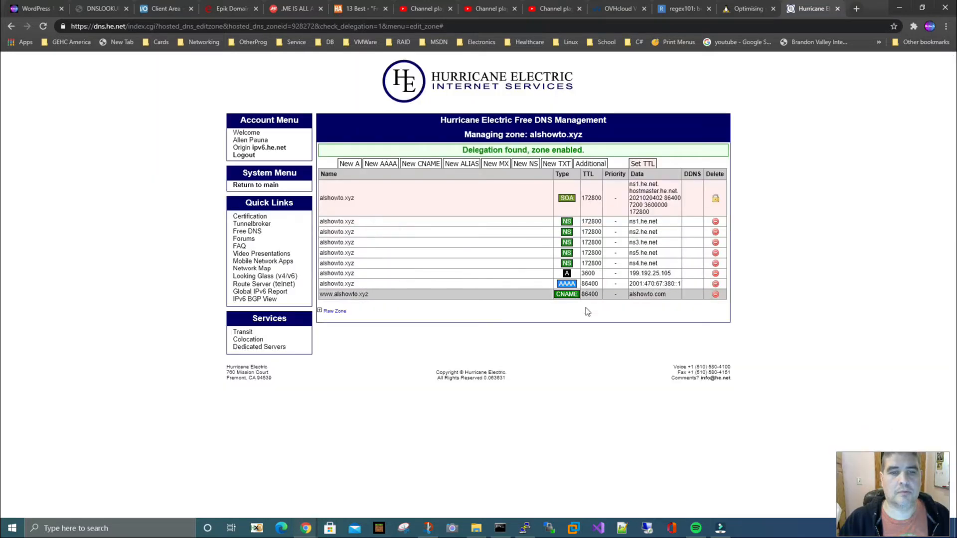
Step: Look up the A record of alshowto.xyz on DNSLOOKUP.ORG
left_click(79, 12)
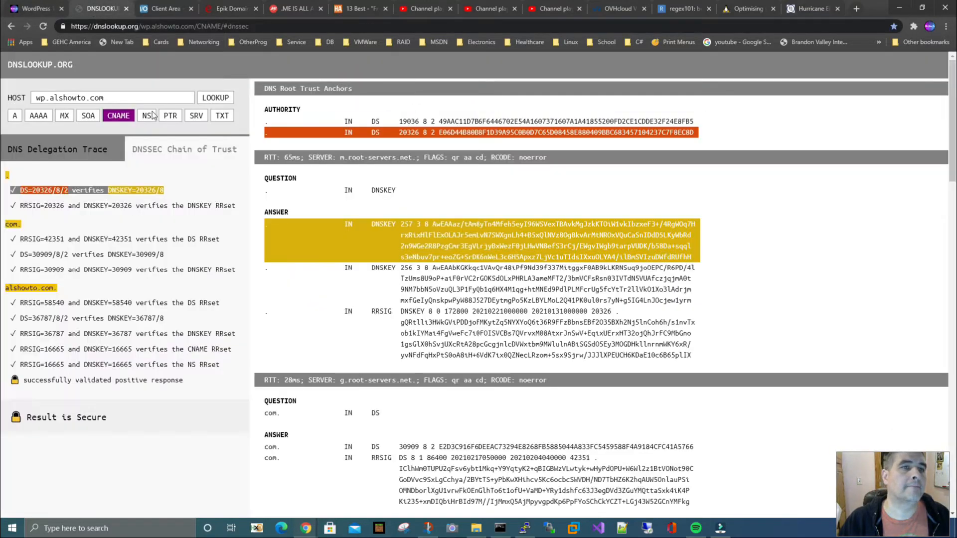
left_click_drag(117, 96, 17, 100)
type("alshowto.xyz")
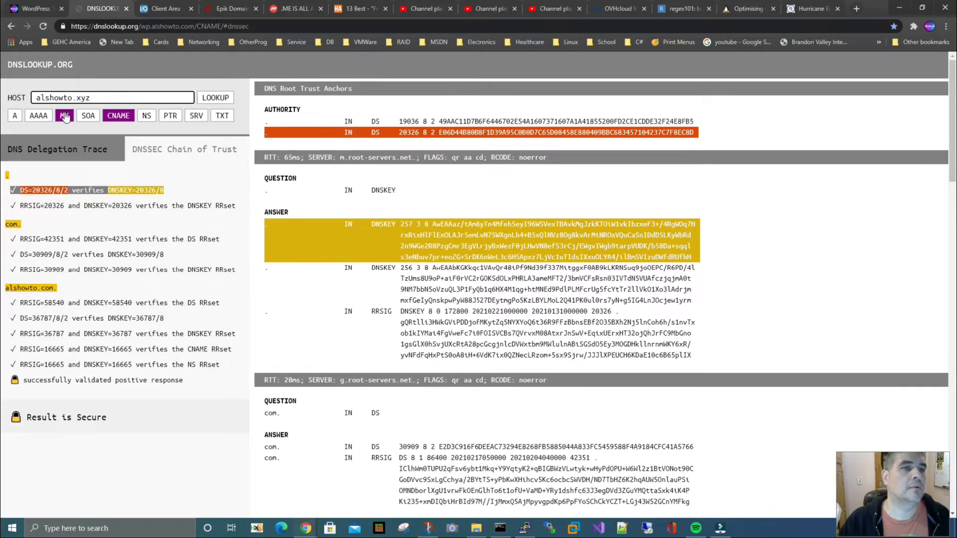
left_click(15, 116)
left_click(212, 100)
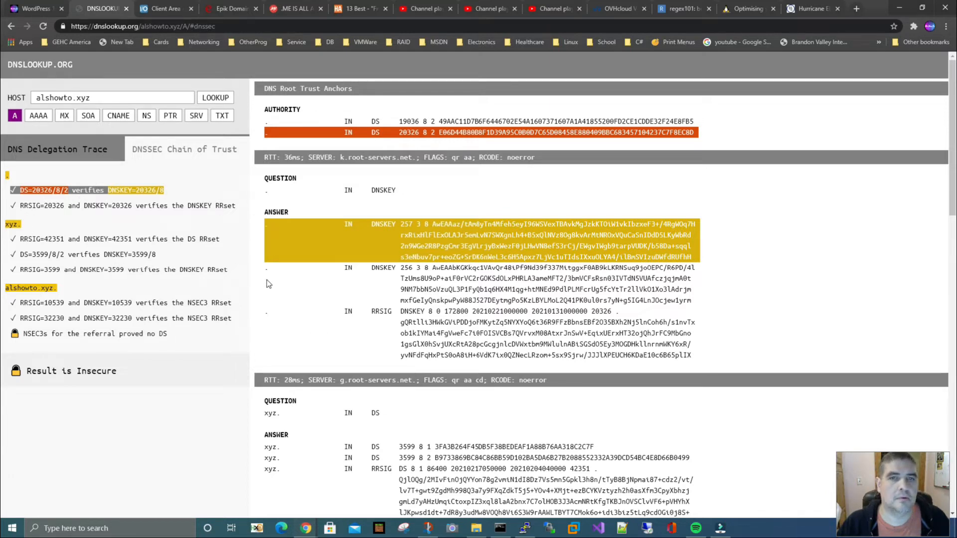
left_click(103, 96)
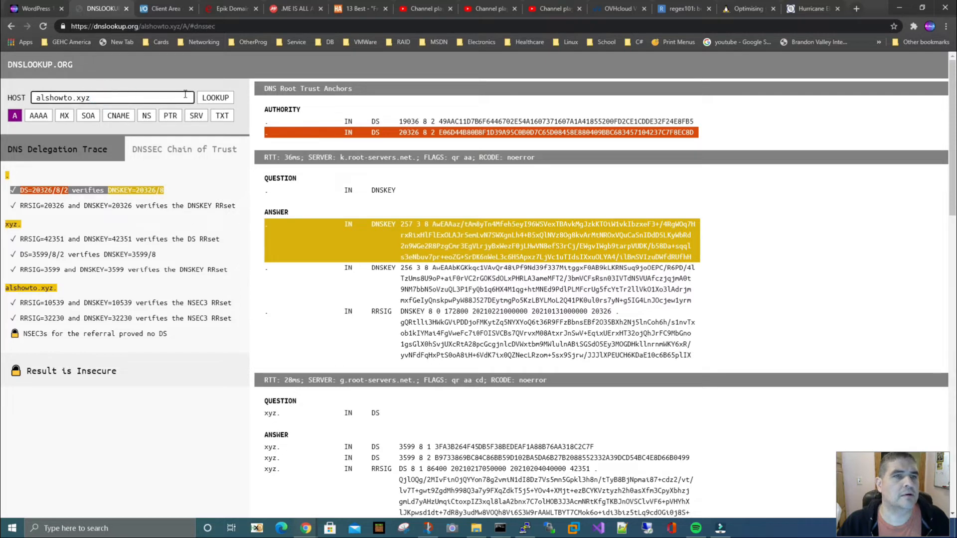
left_click(207, 98)
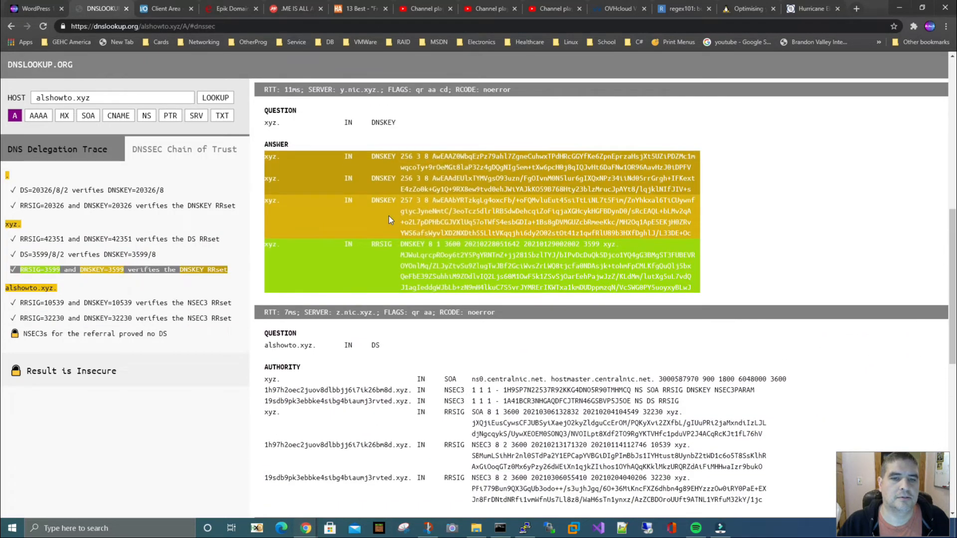
Step: Examine the lookup trace for alshowto.xyz down to the A record question and answer from the Hurricane Electric name server
scroll(428, 266, "down", 1)
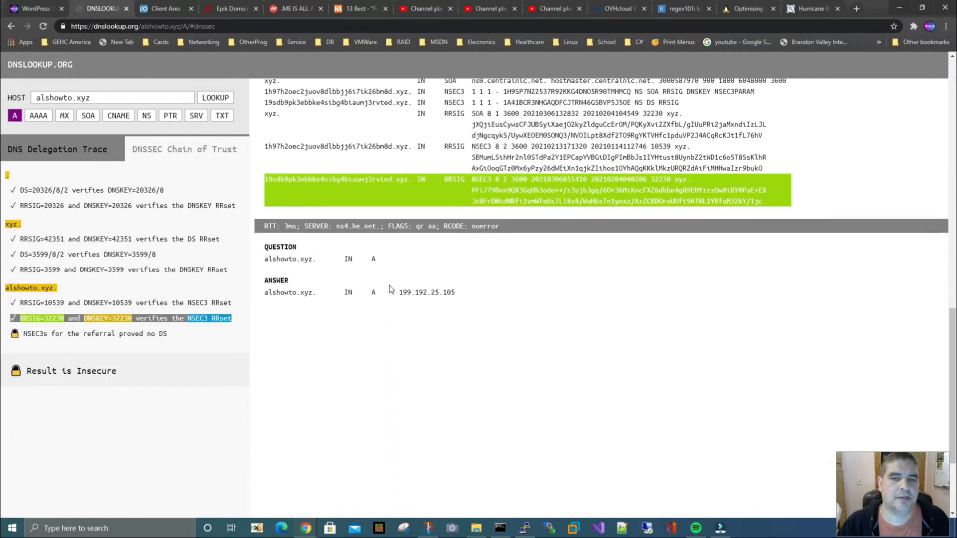
left_click_drag(456, 293, 261, 247)
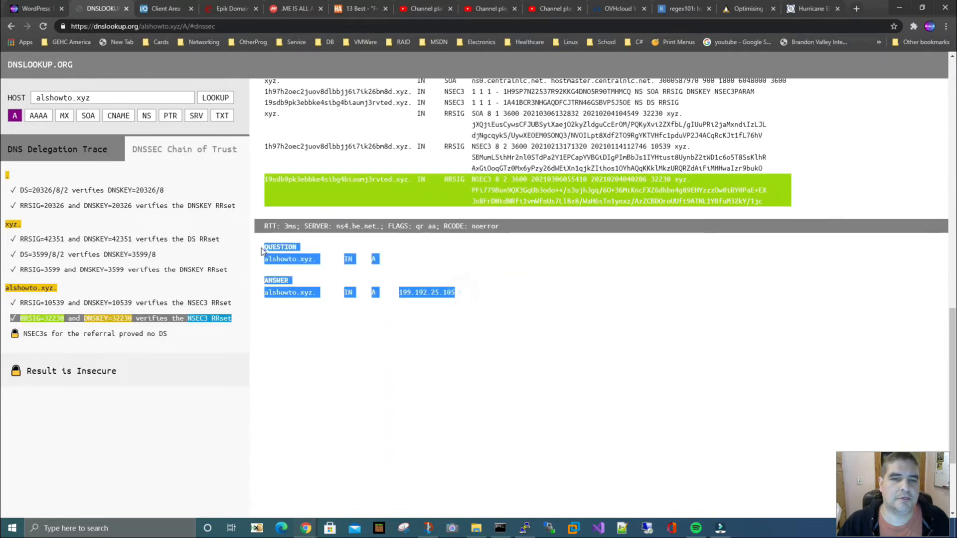
left_click(507, 280)
scroll(326, 234, "up", 3)
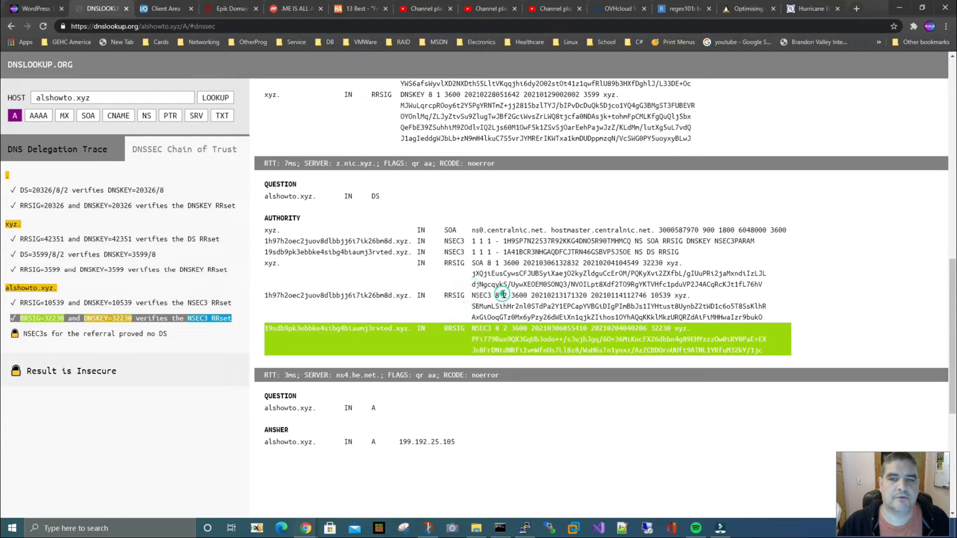
scroll(496, 327, "down", 3)
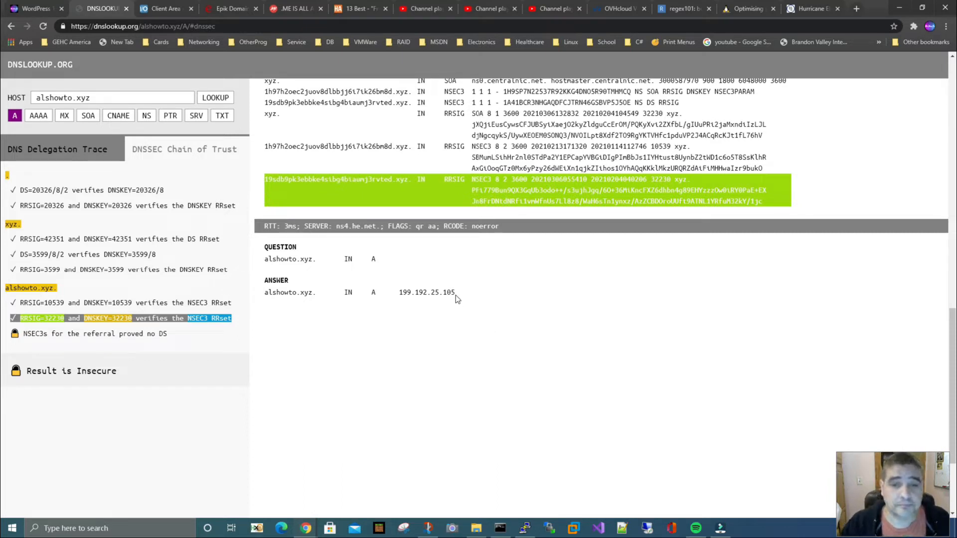
left_click_drag(456, 292, 256, 297)
left_click(329, 323)
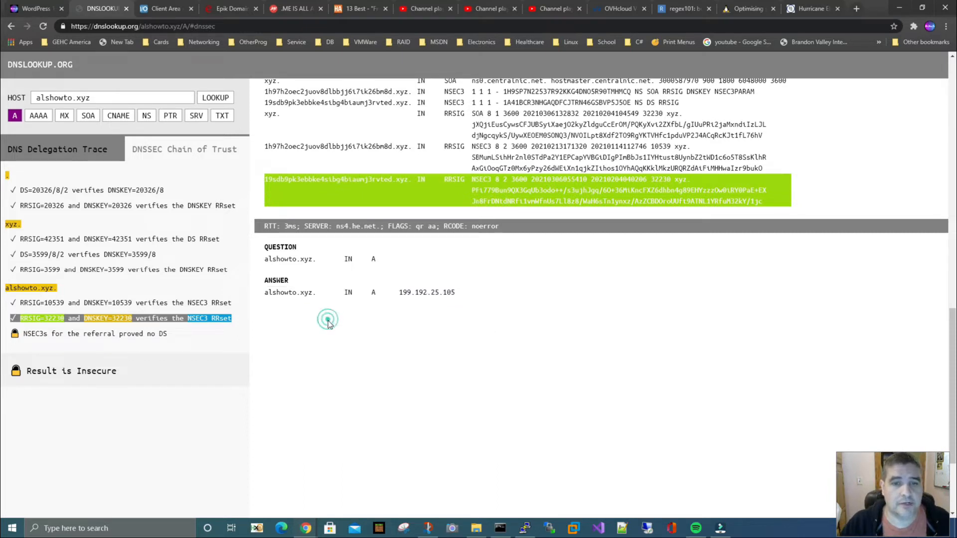
left_click_drag(457, 294, 263, 294)
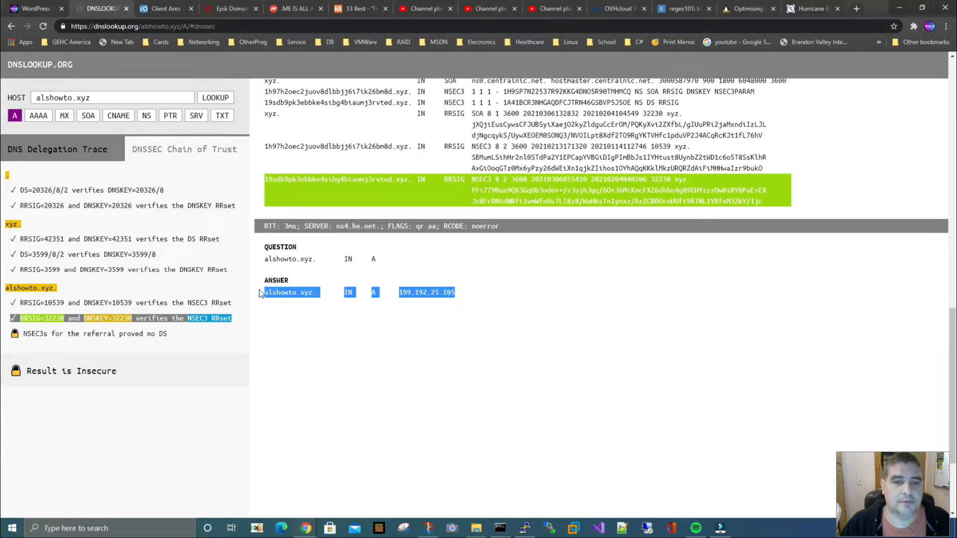
left_click(309, 314)
left_click_drag(265, 295, 309, 293)
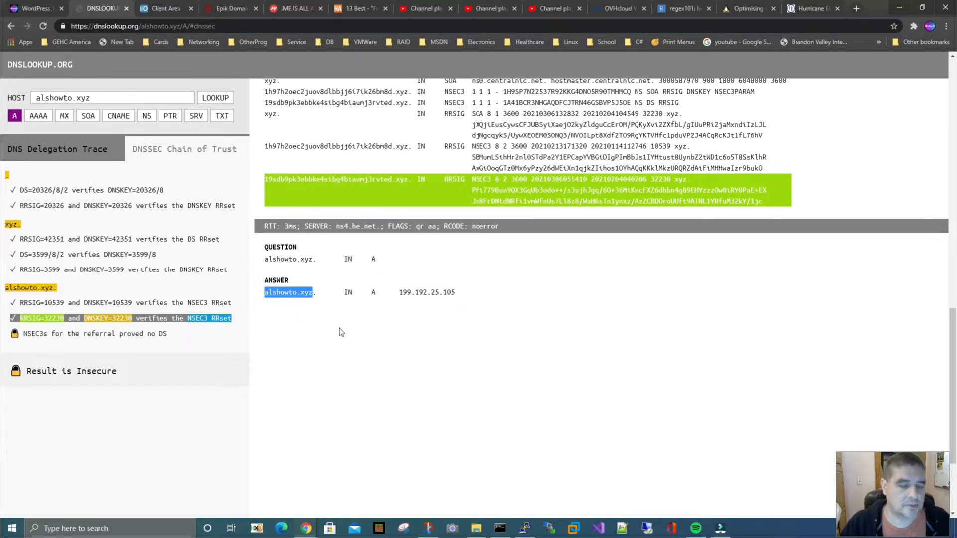
left_click(859, 9)
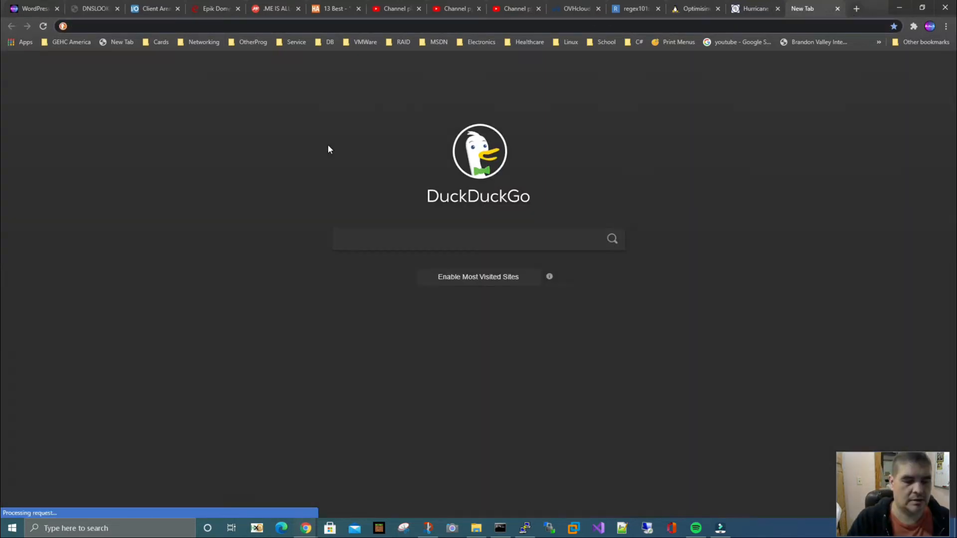
type("https")
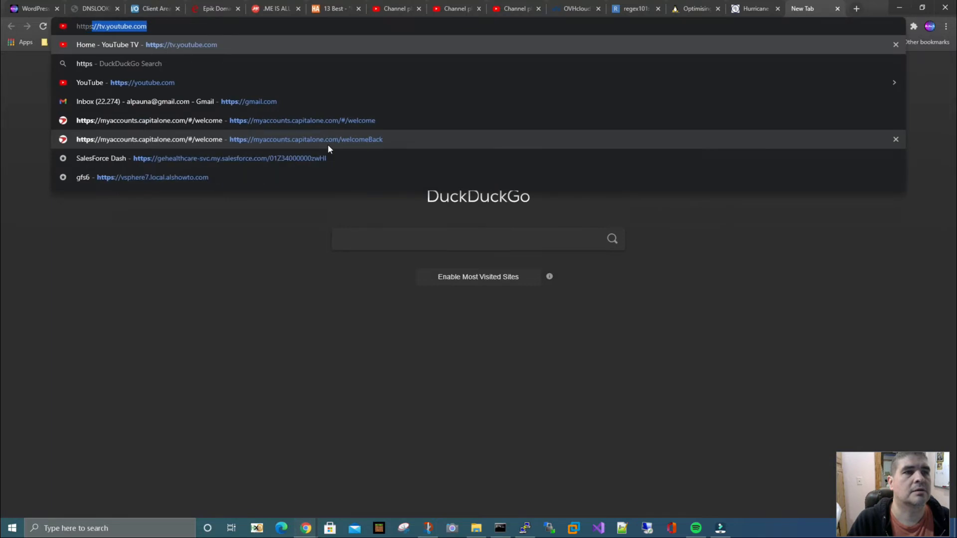
type("://")
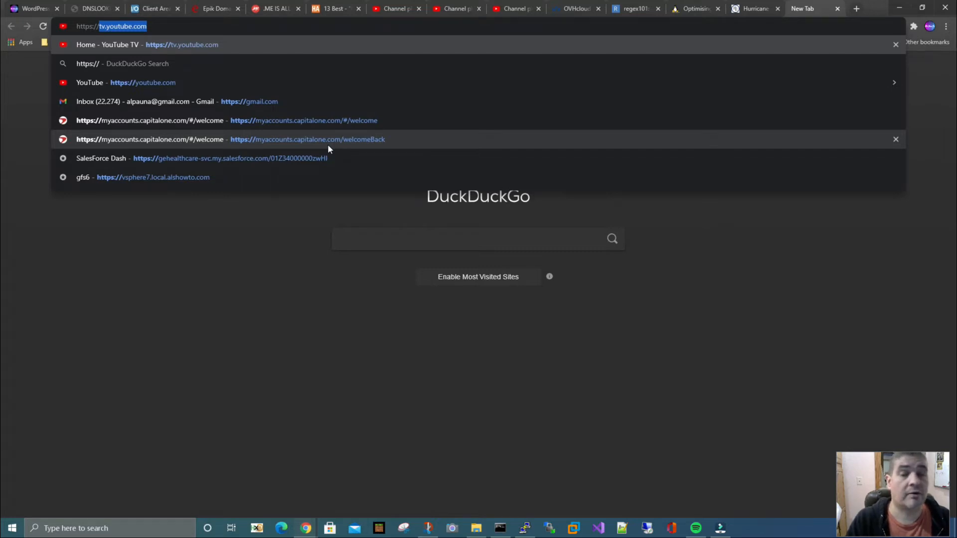
type("alshowto.xyz")
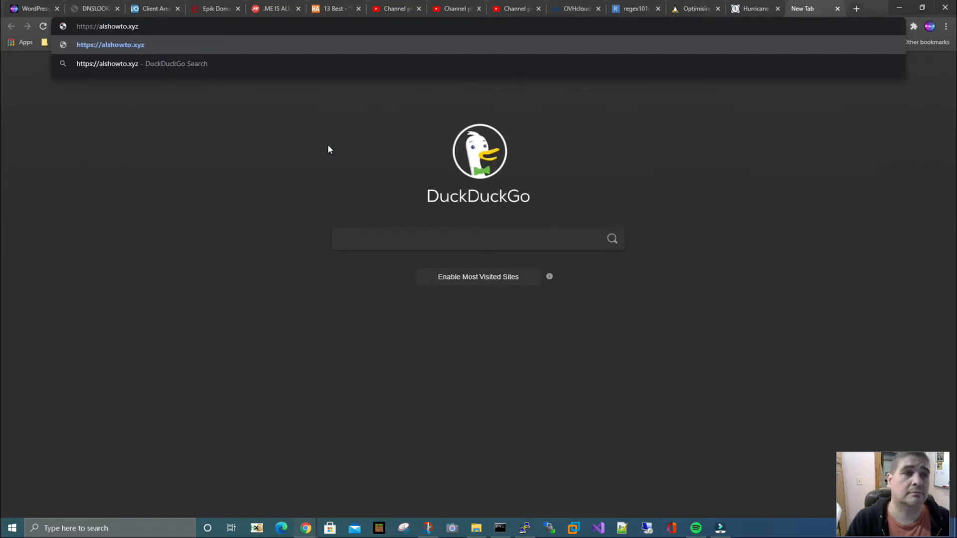
type(":")
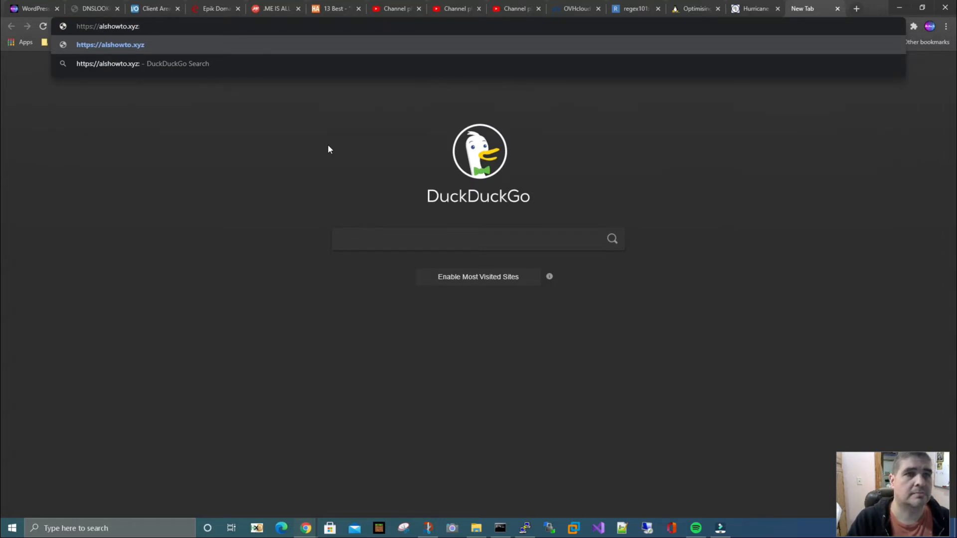
type("10000")
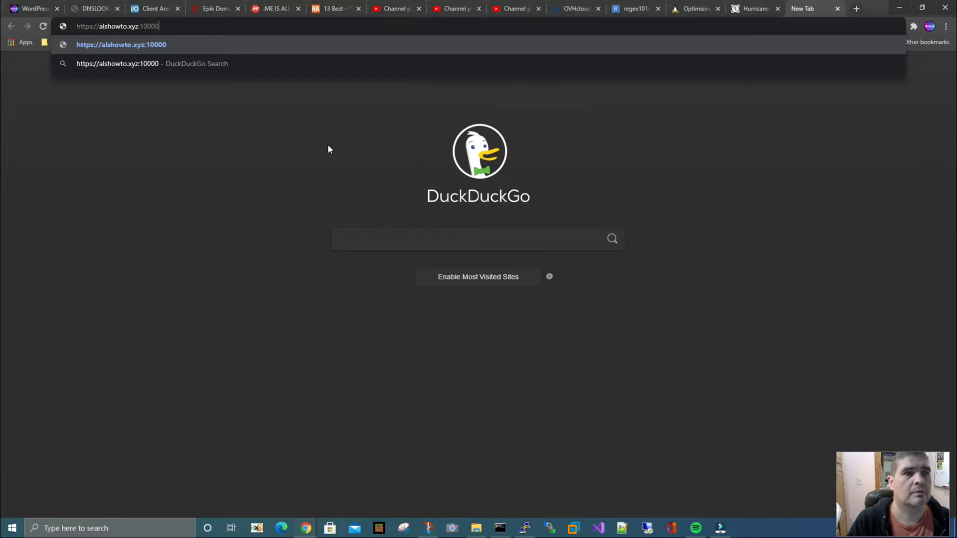
key("Return")
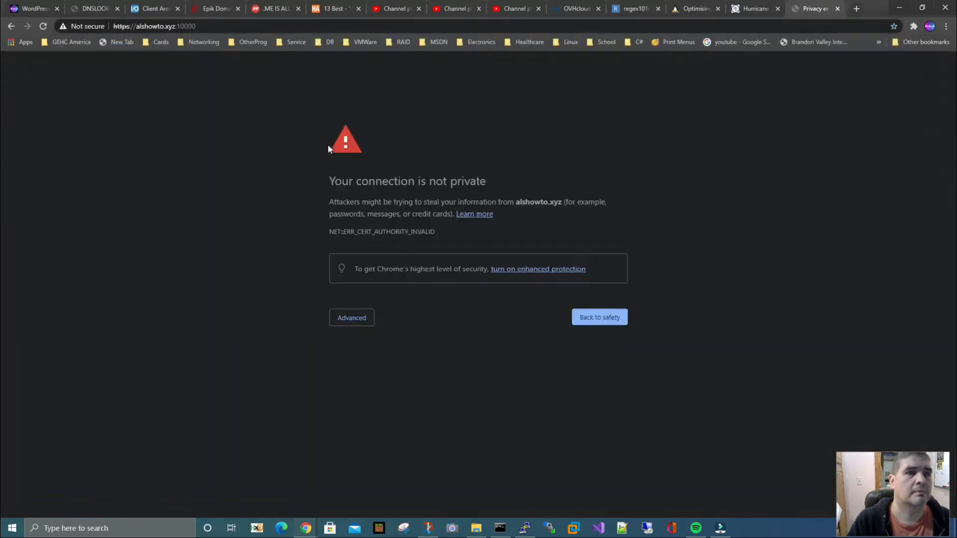
left_click(353, 323)
left_click(355, 395)
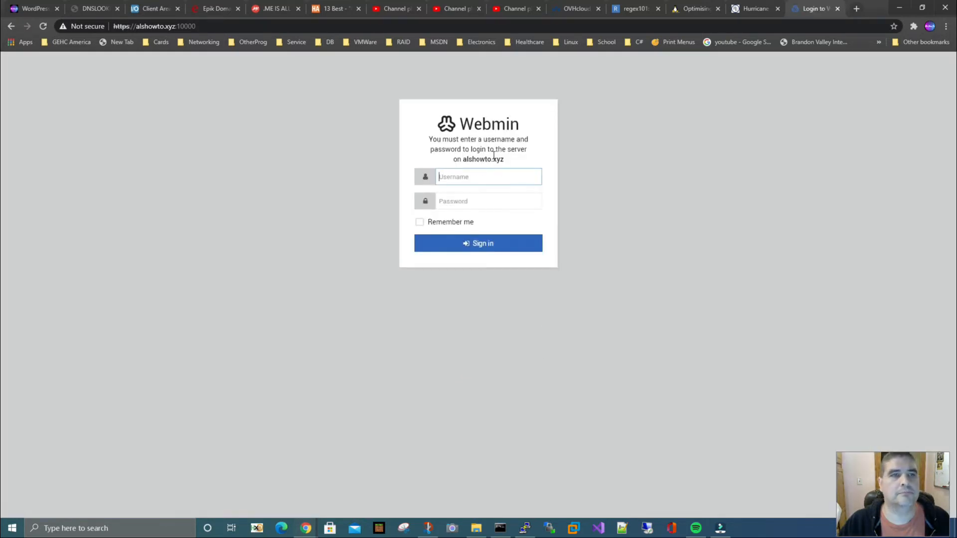
Step: Examine the host name and port parts of the Webmin login page's URL
left_click(149, 25)
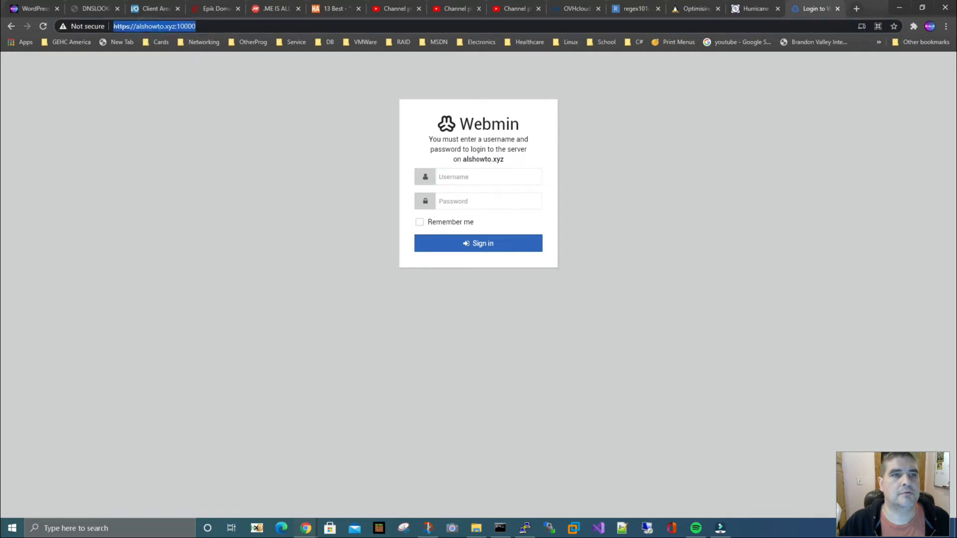
left_click(200, 26)
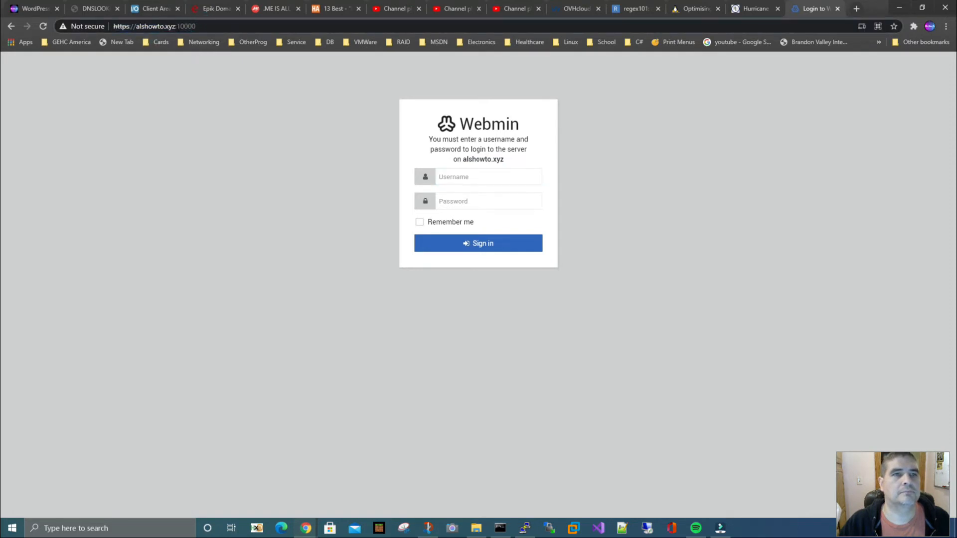
mouse_move(174, 26)
left_mouse_down()
mouse_move(198, 26)
mouse_move(177, 27)
left_mouse_up()
left_click(184, 27)
left_click(142, 24)
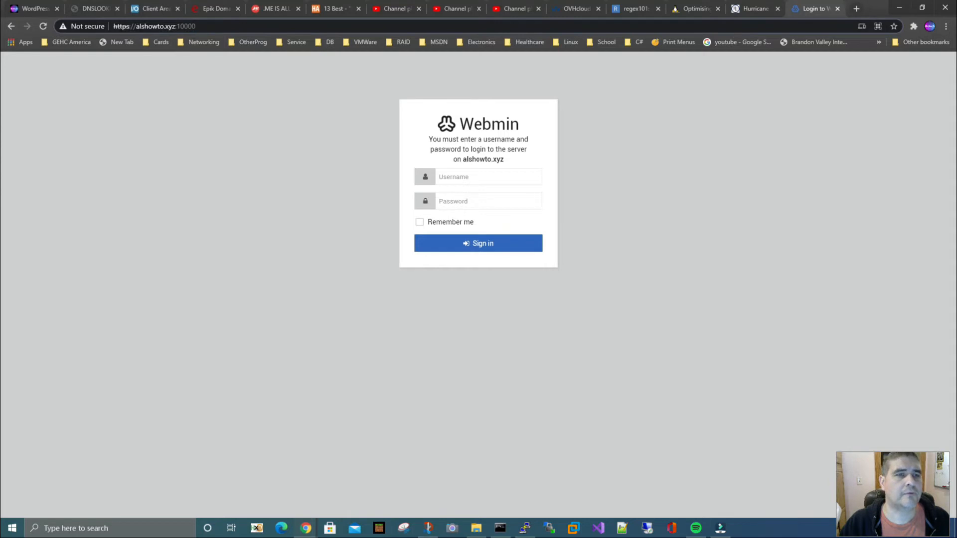
left_click_drag(136, 26, 173, 26)
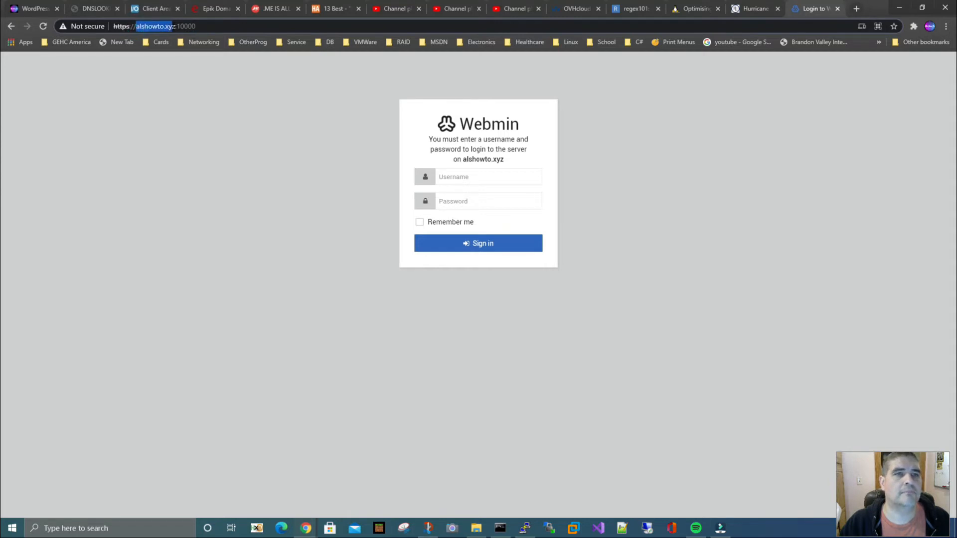
left_click(141, 25)
left_click(138, 25)
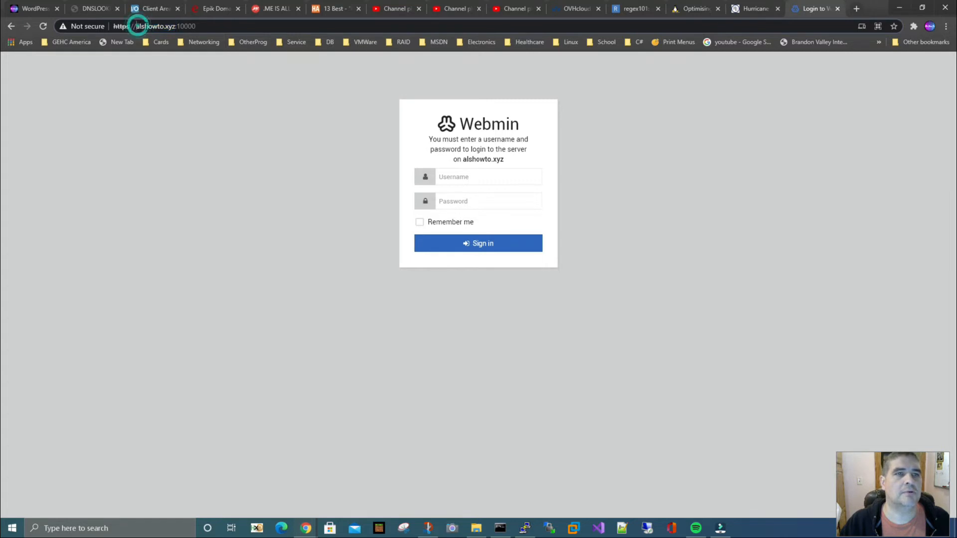
left_click(204, 28)
left_click_drag(204, 28, 136, 26)
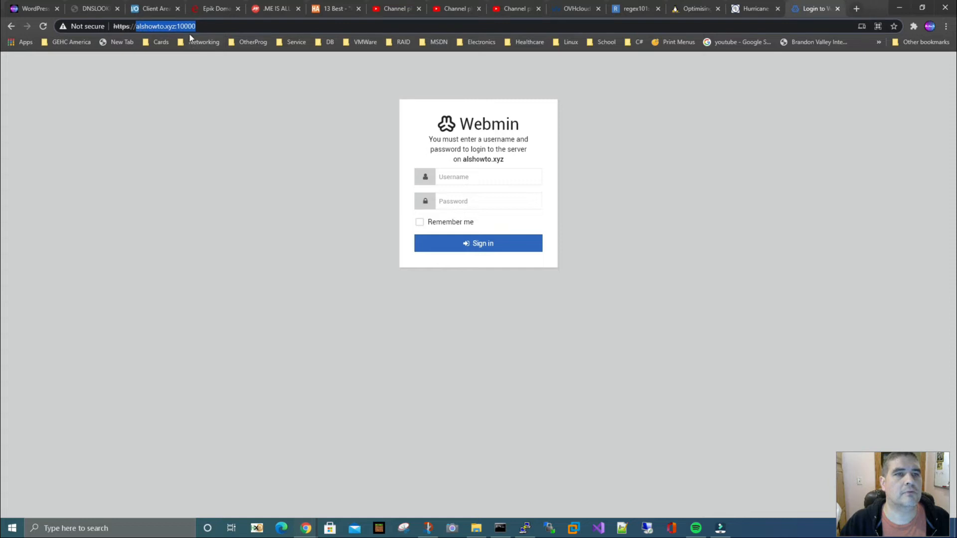
left_click(201, 26)
left_click_drag(200, 26, 177, 26)
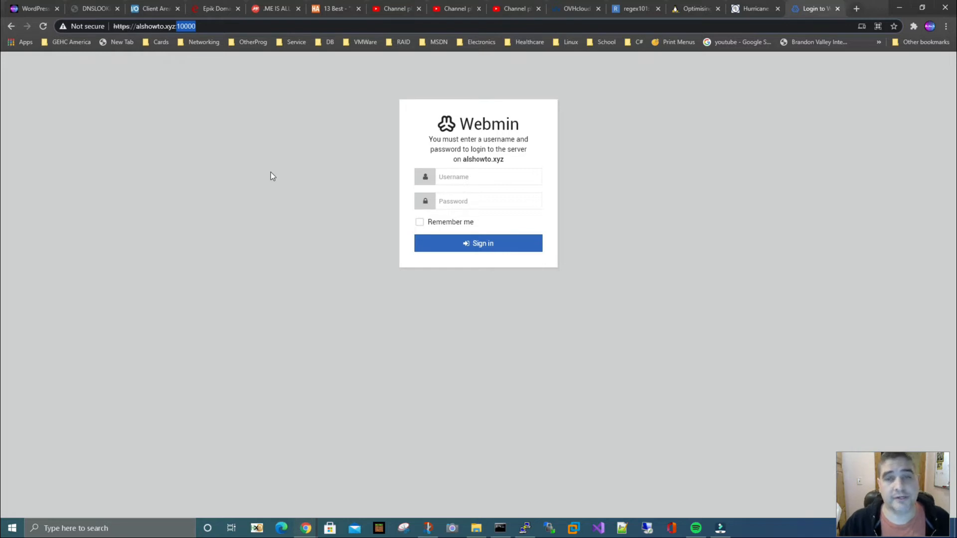
left_click(184, 26)
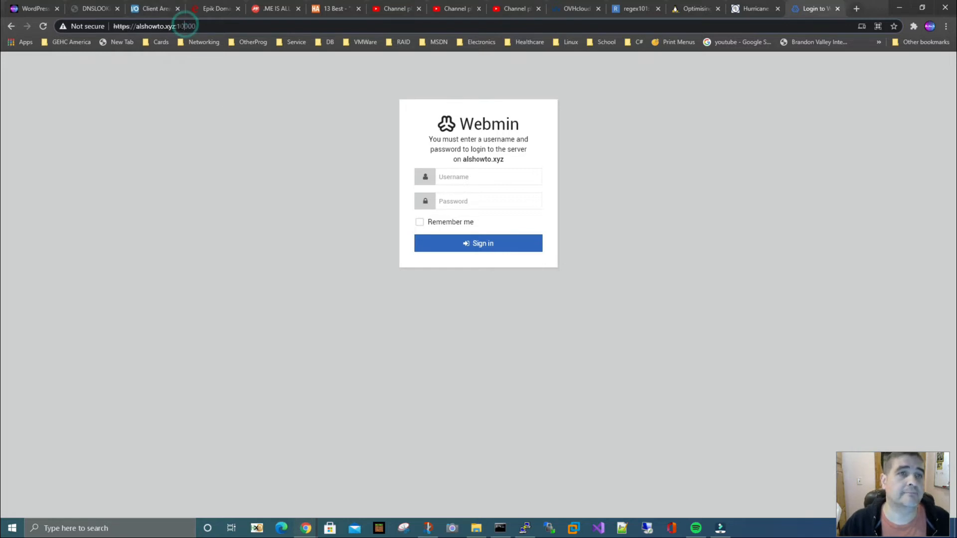
left_click(198, 26)
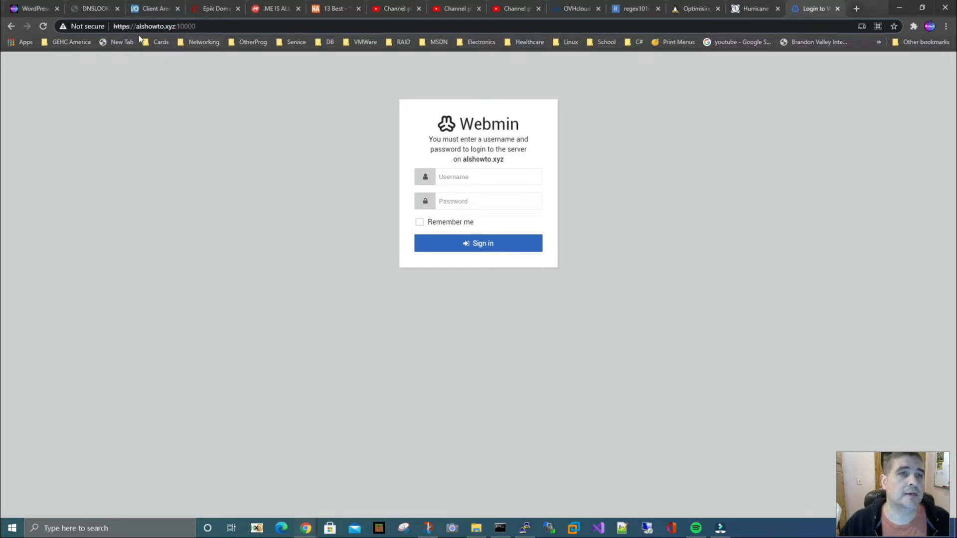
Step: Replace alshowto.xyz in the URL with empty square brackets and copy the IPv6 address 2001:470:67:380::1 from the ping output in Command Prompt
left_click_drag(136, 25, 173, 26)
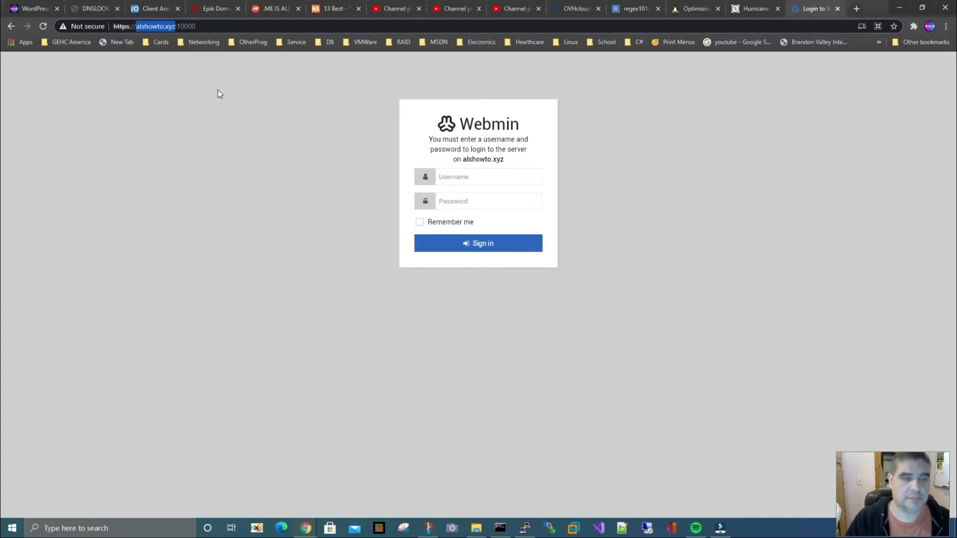
type("[]")
key("Left")
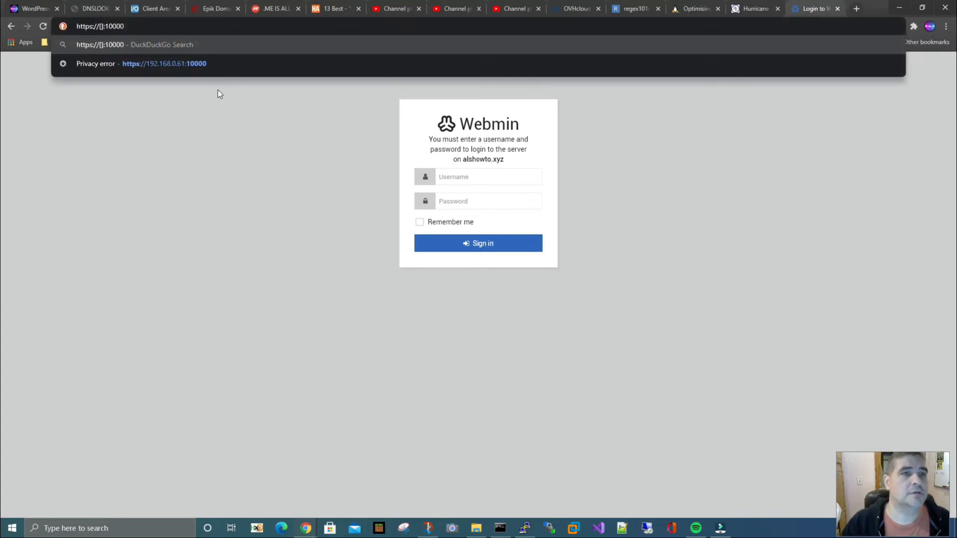
left_click(500, 527)
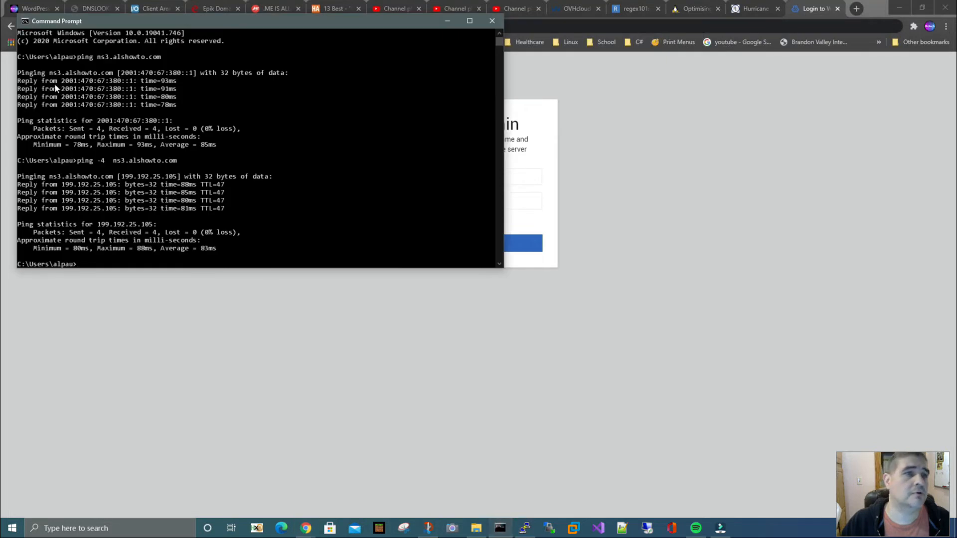
left_click_drag(63, 85, 132, 85)
key("ctrl+c")
left_click_drag(142, 22, 275, 144)
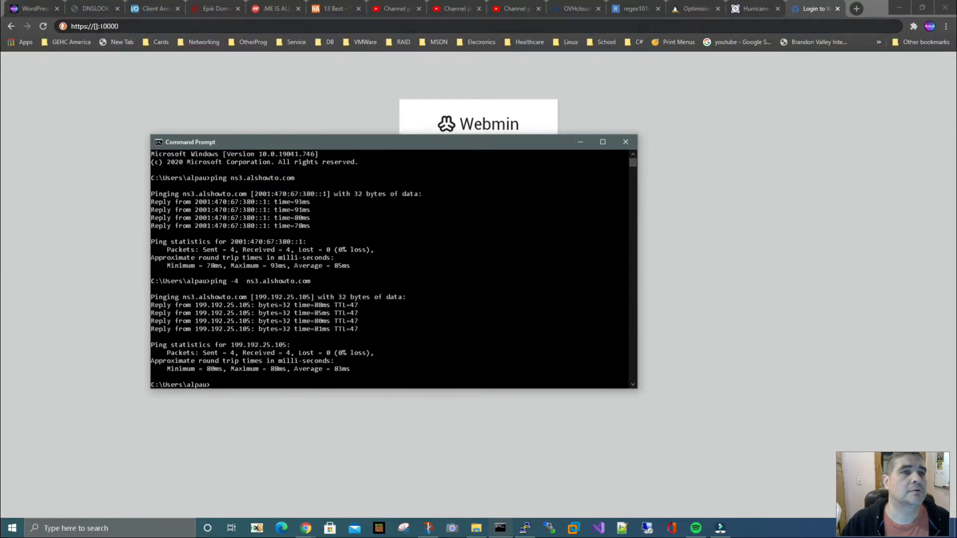
left_click(96, 25)
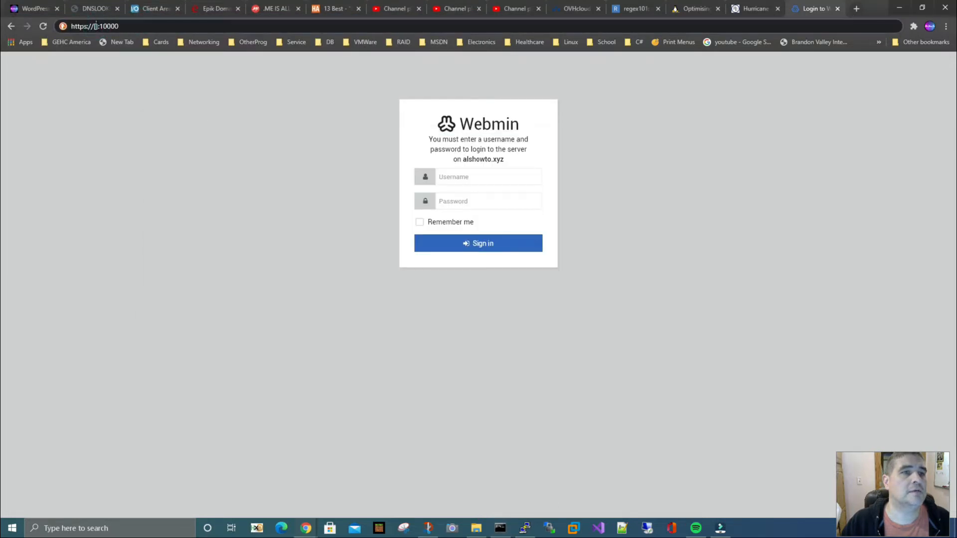
right_click(95, 26)
left_click(130, 106)
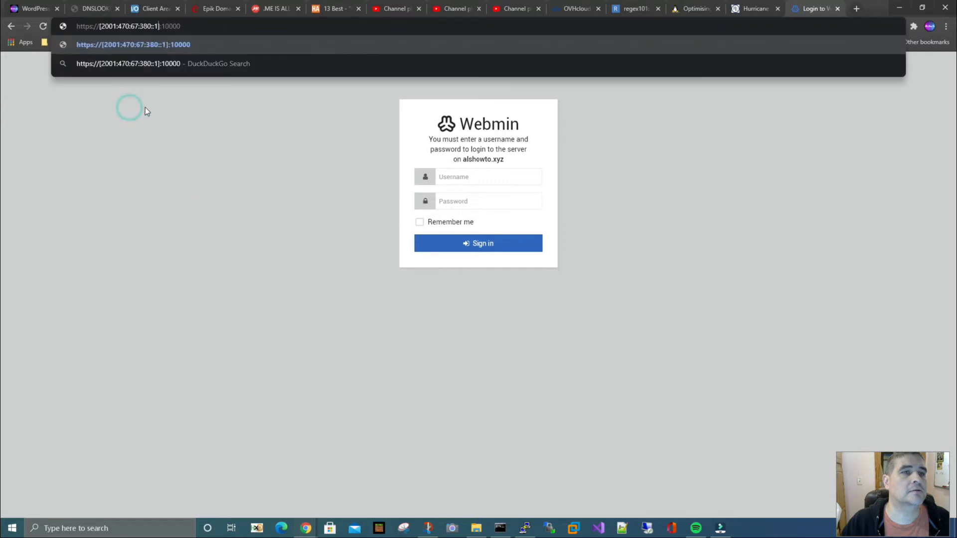
left_click(187, 26)
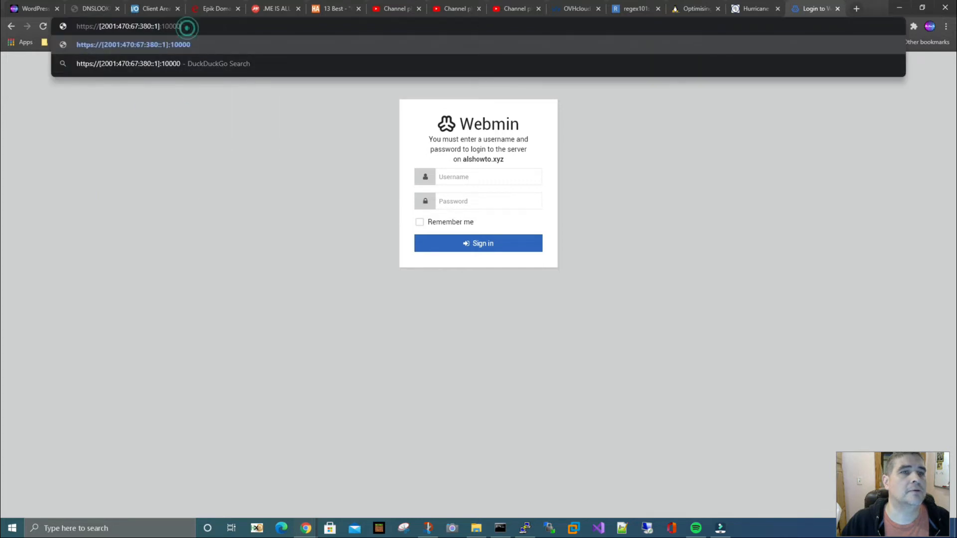
left_click(228, 47)
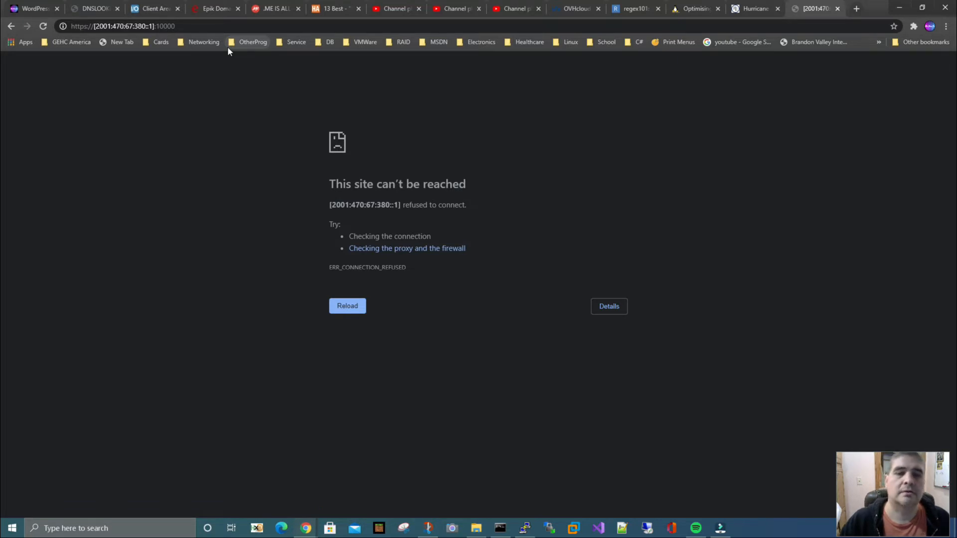
key("F5")
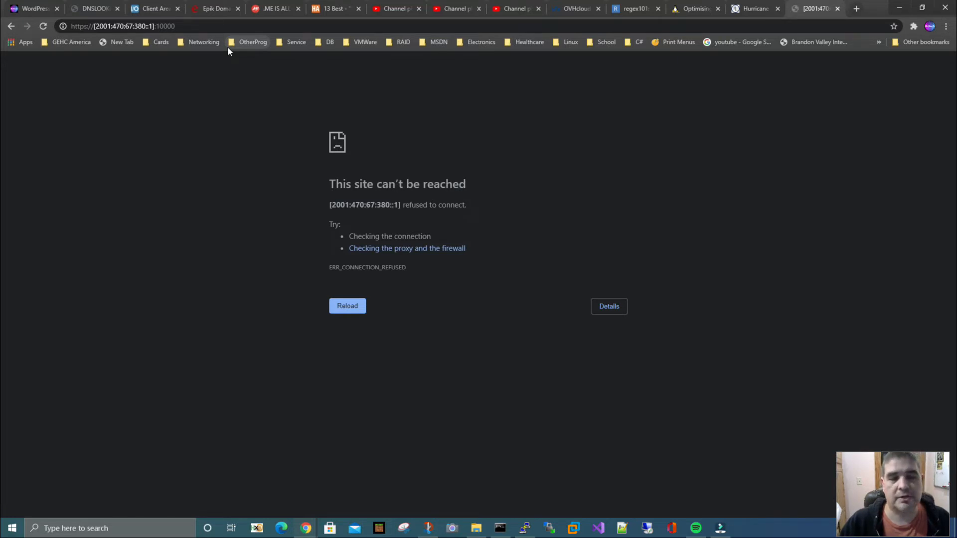
Step: Examine how the URL combines the bracketed IPv6 address with the port number
left_click(186, 26)
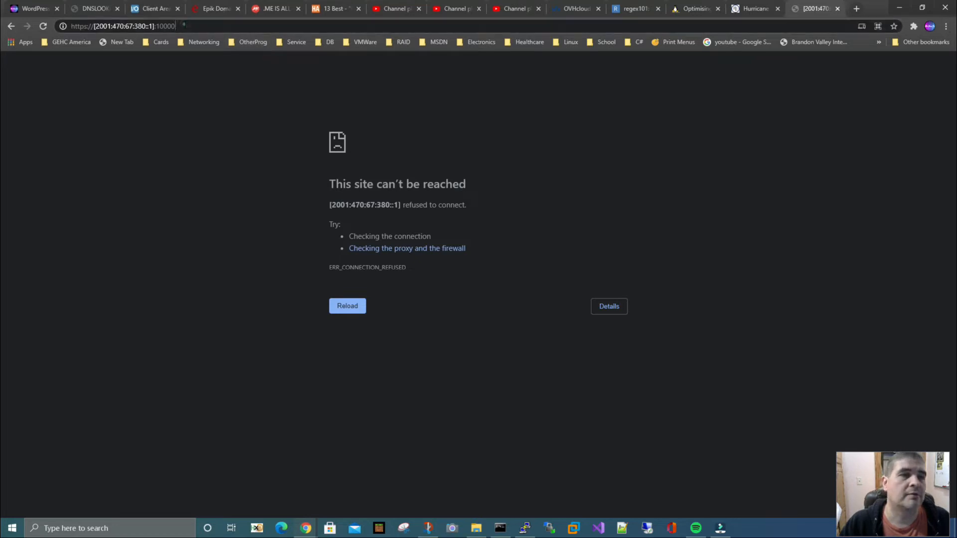
left_click(185, 26)
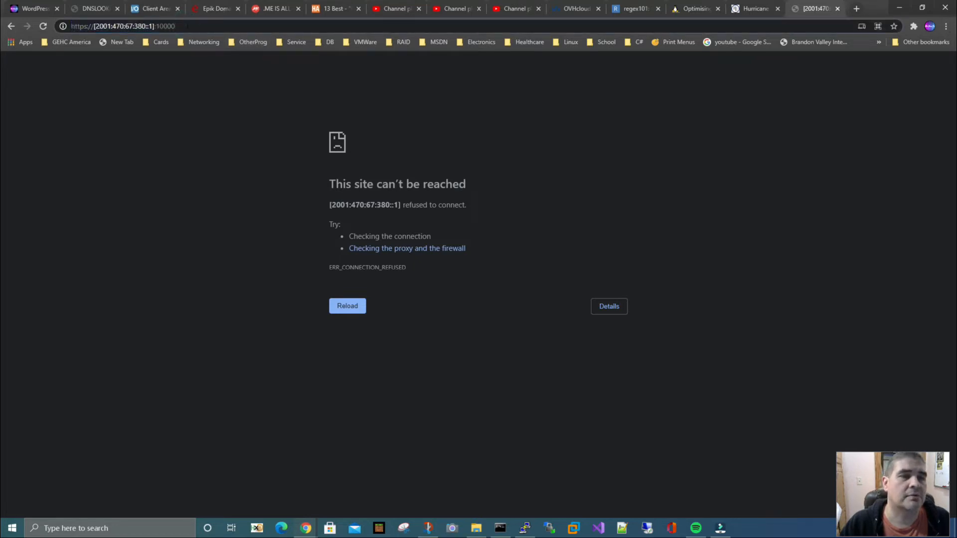
left_click(158, 26)
left_click(185, 24)
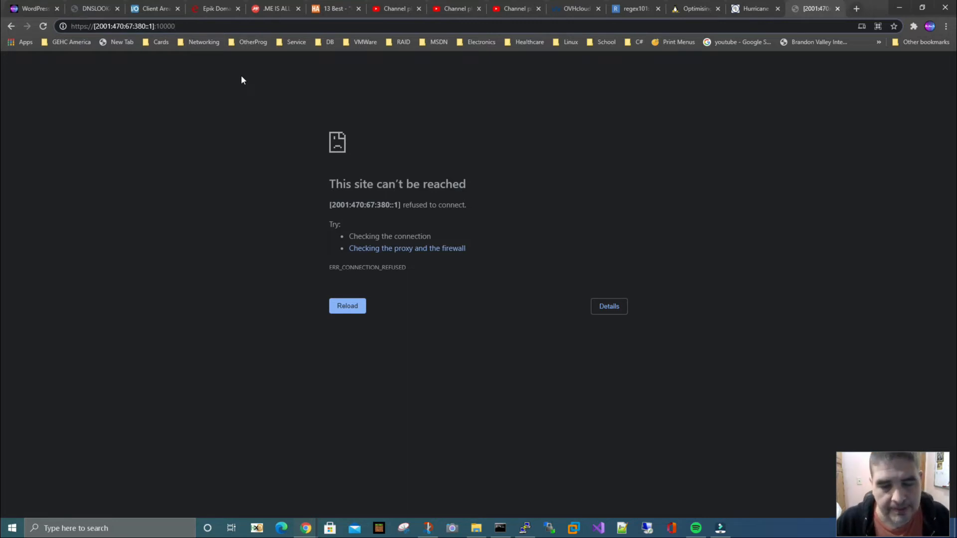
left_click(157, 27)
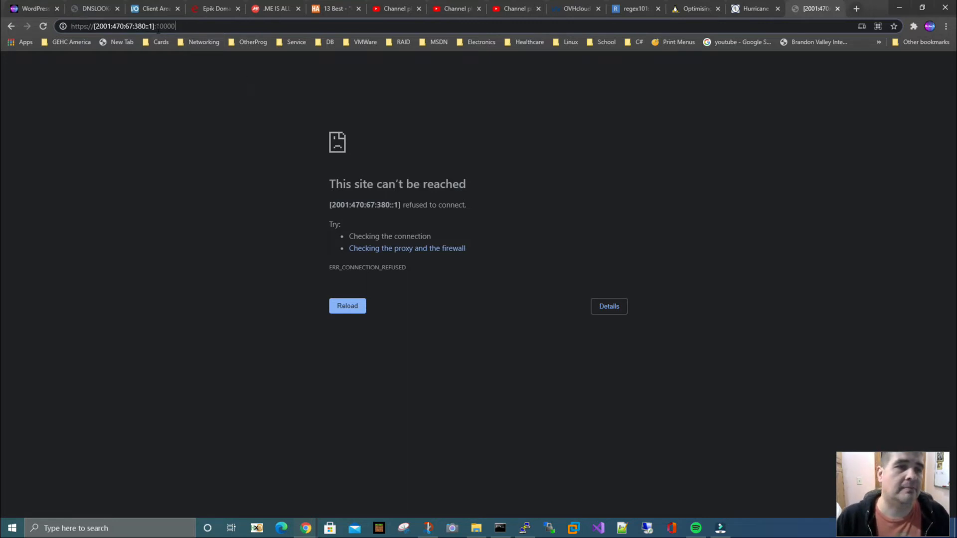
left_click(94, 26)
left_click(155, 27)
left_click(184, 25)
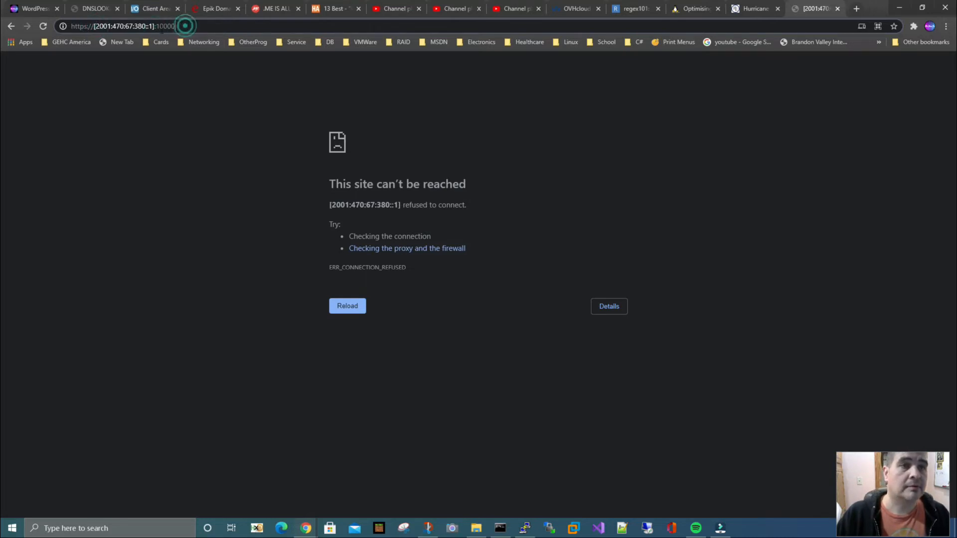
left_click_drag(95, 26, 149, 26)
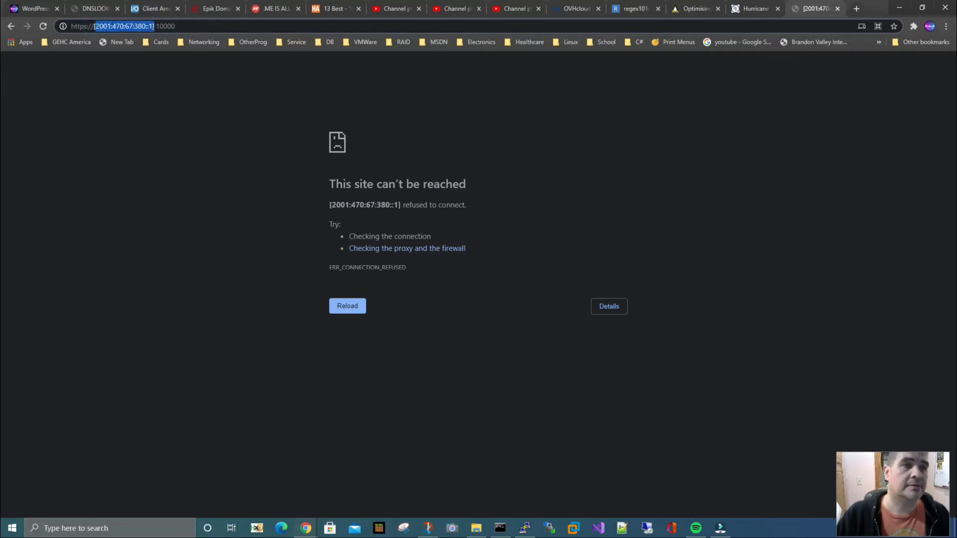
left_click(181, 26)
left_click(155, 26)
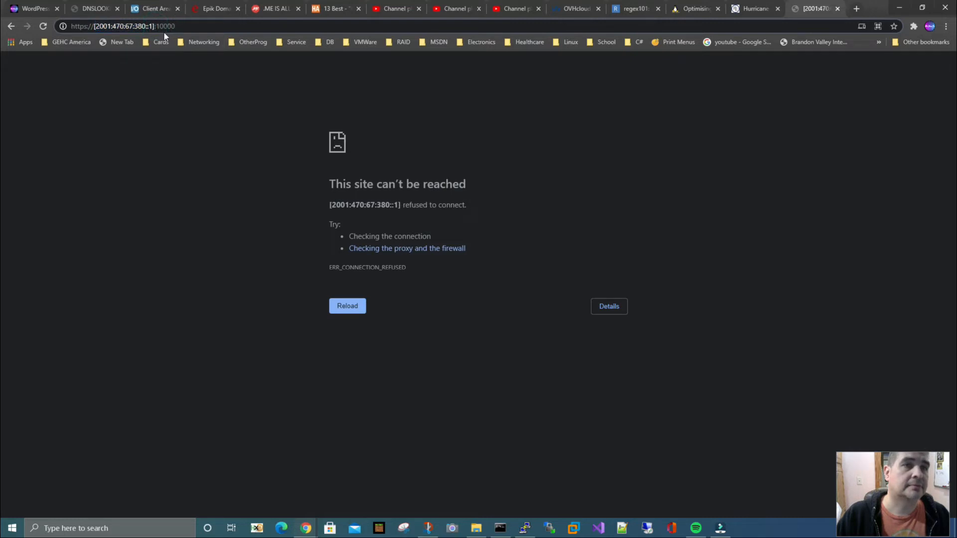
left_click_drag(94, 25, 177, 26)
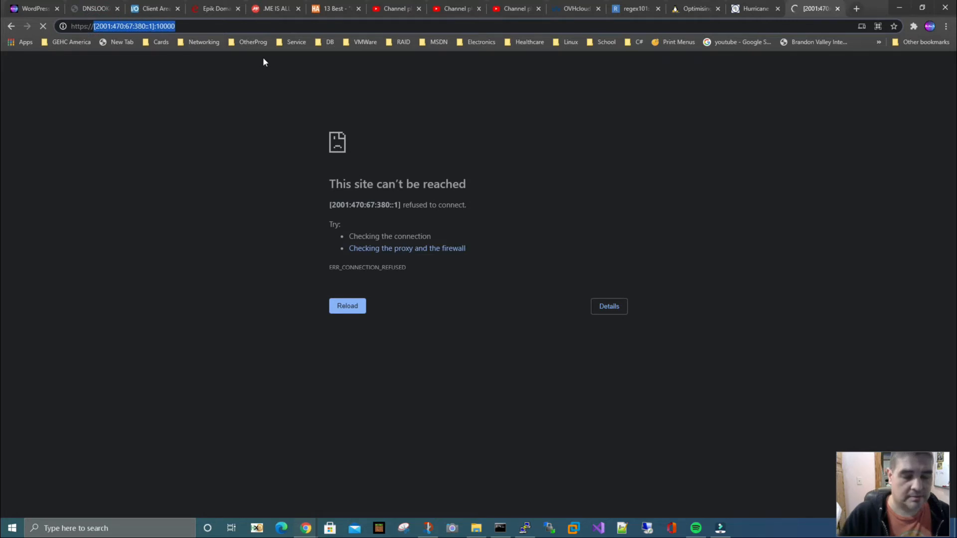
type("als")
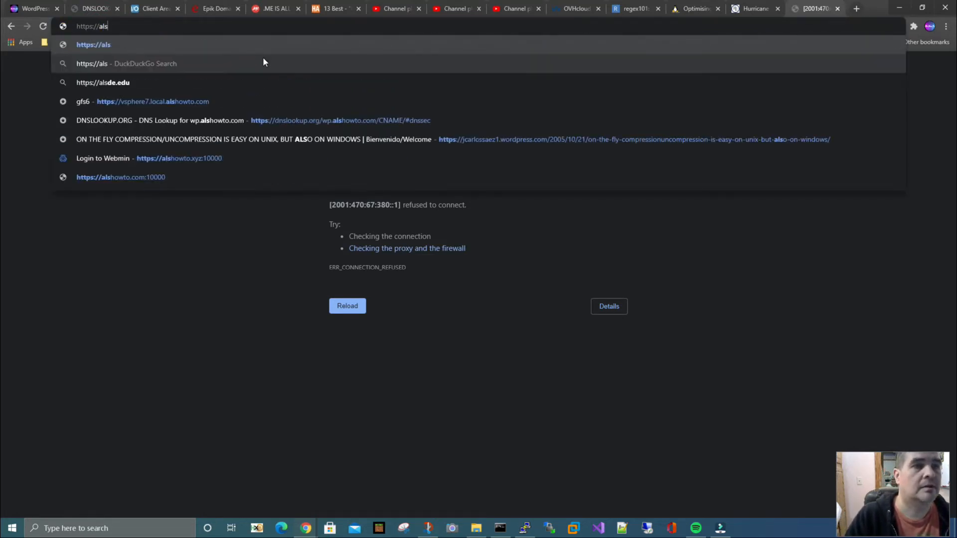
type("h")
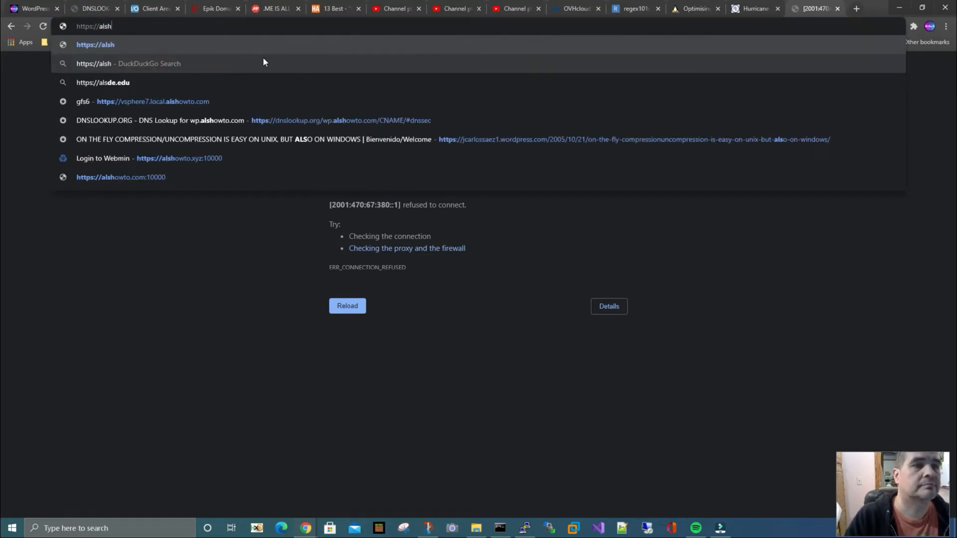
type("owto.")
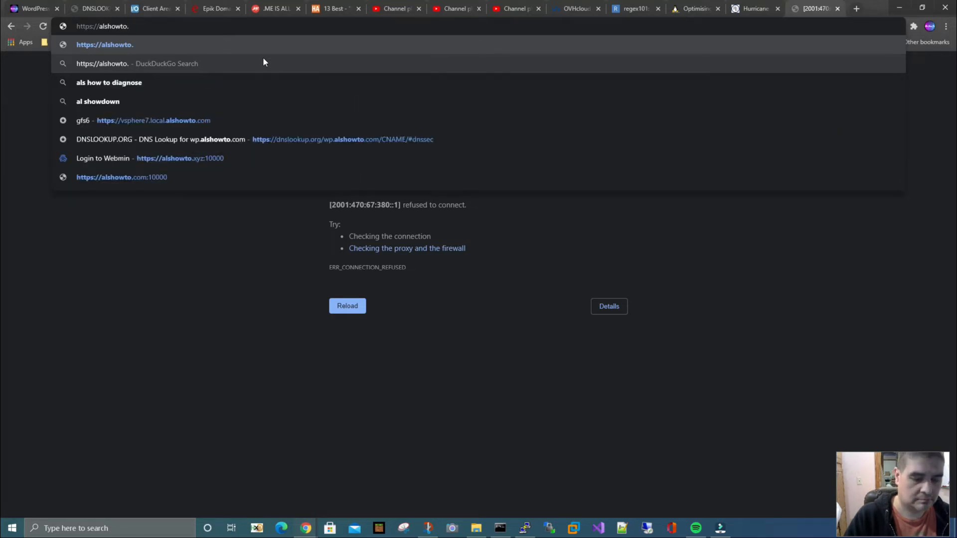
type("xyz")
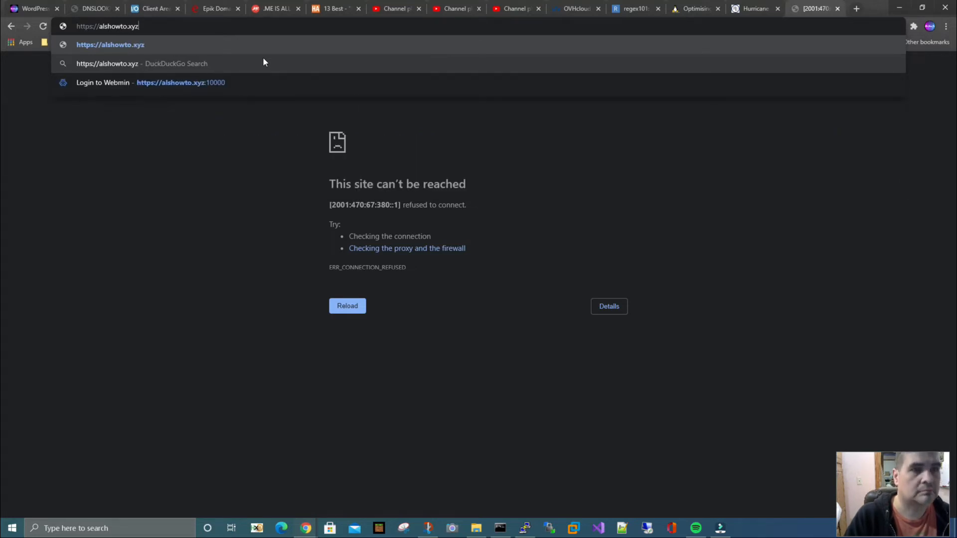
key("Return")
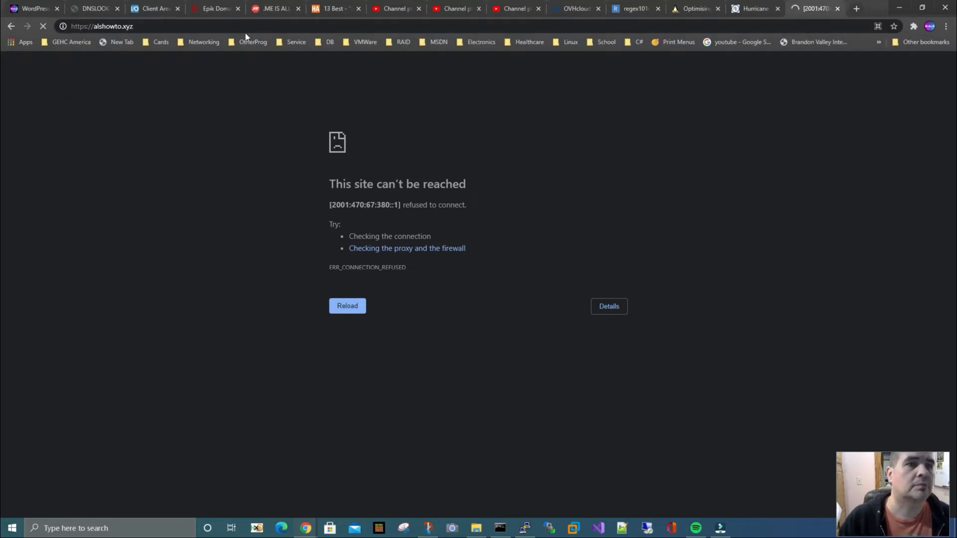
Step: Append port :10000 to the alshowto.xyz URL and load the Webmin login page
left_click(141, 27)
left_click(142, 27)
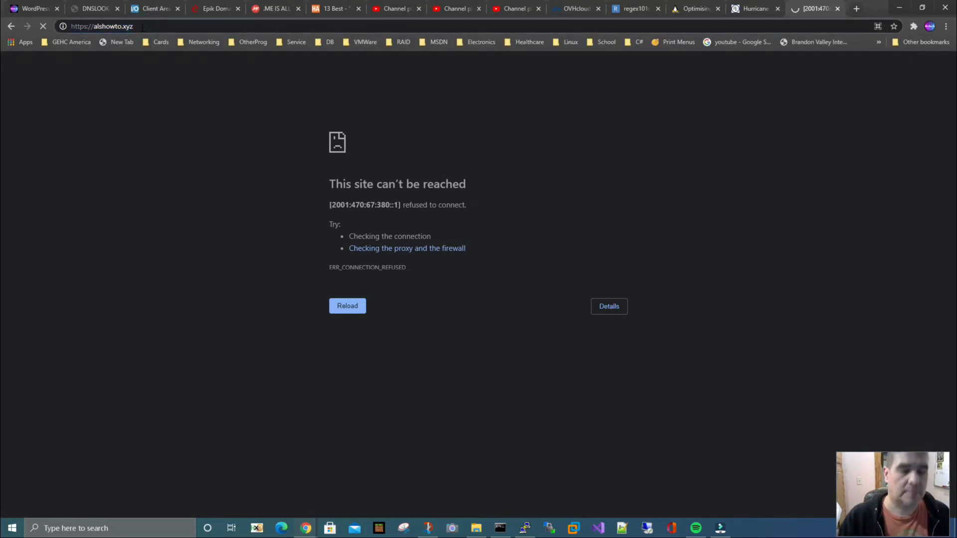
type(":")
type("1000")
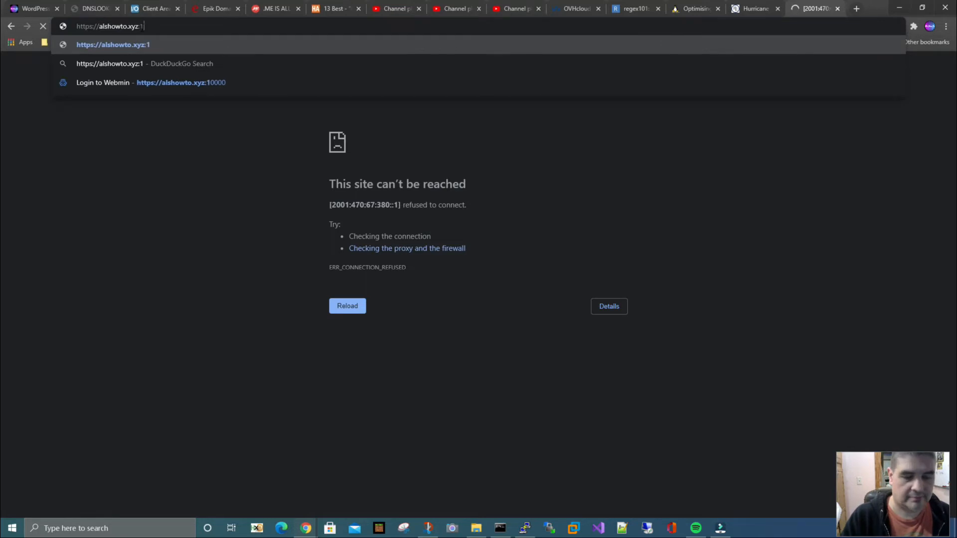
type("0")
key("Return")
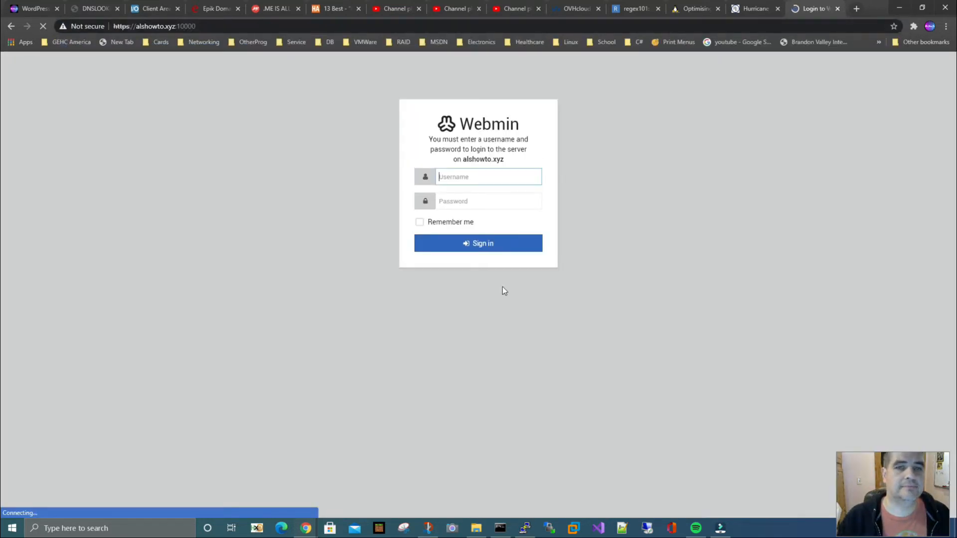
left_click(452, 176)
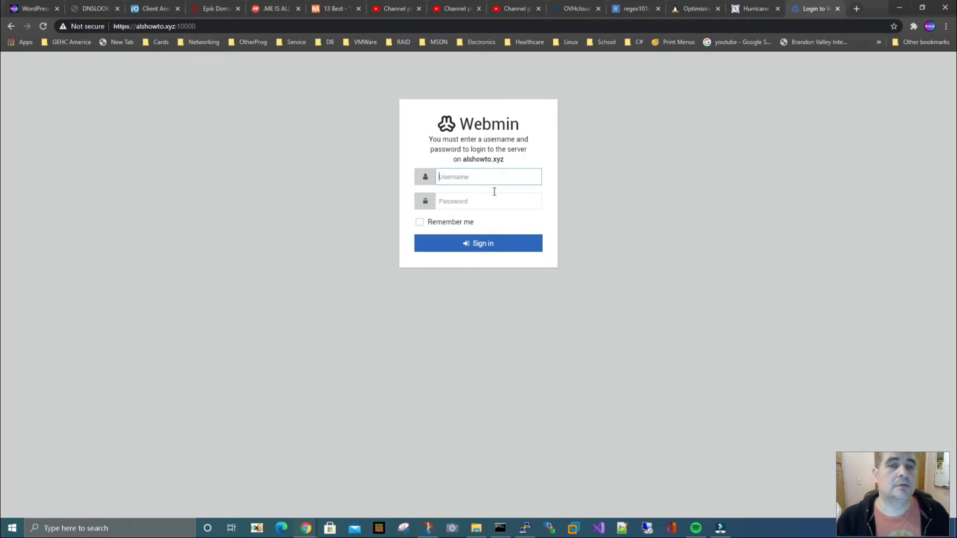
left_click(150, 26)
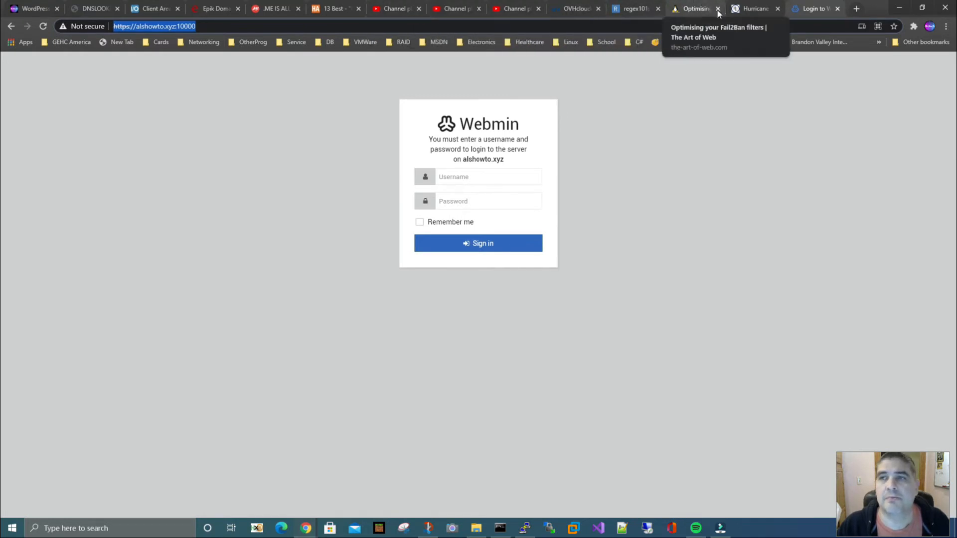
left_click(752, 8)
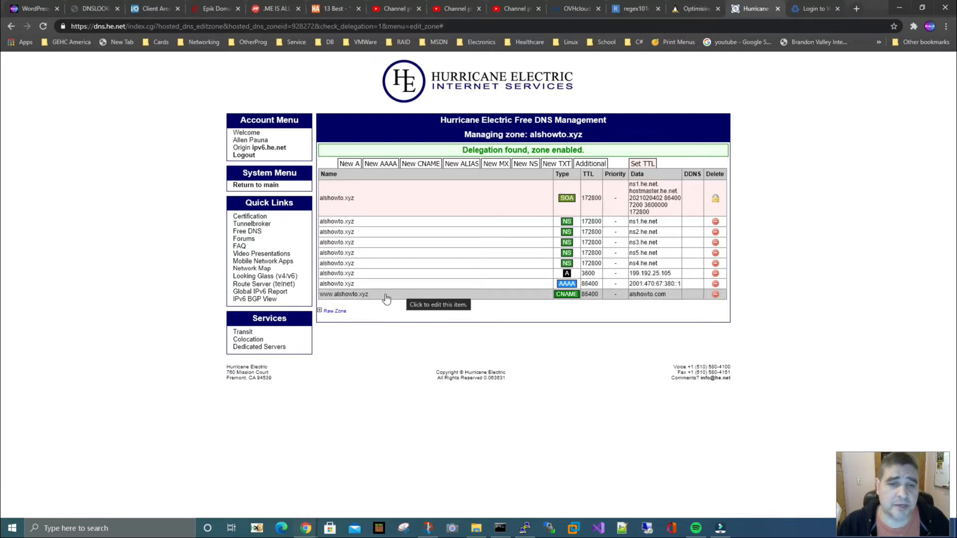
left_click(321, 299)
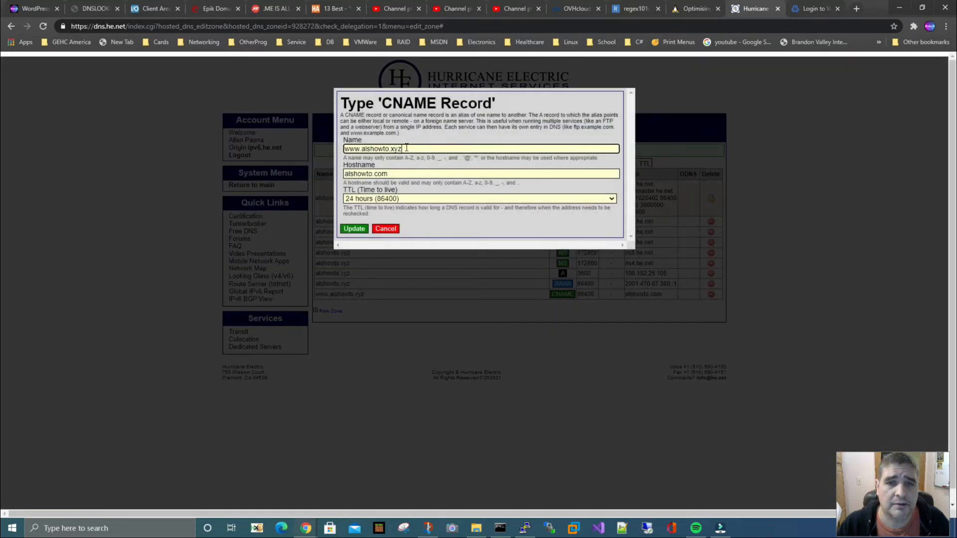
left_click(386, 229)
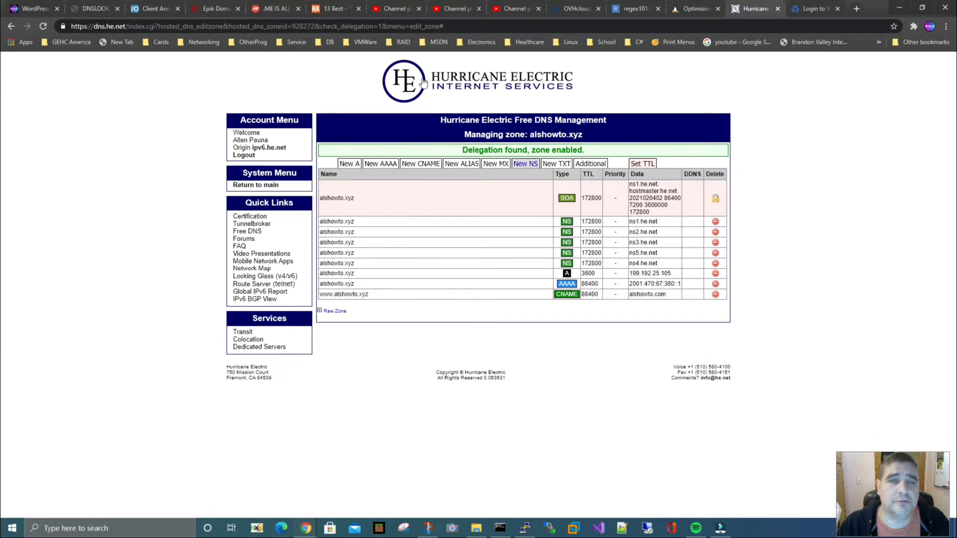
left_click(798, 8)
left_click(177, 26)
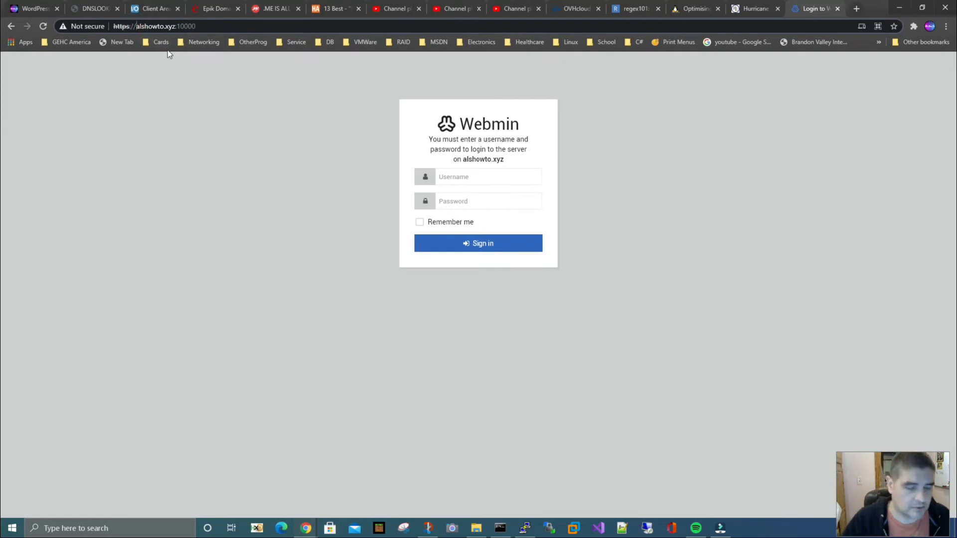
type("www.")
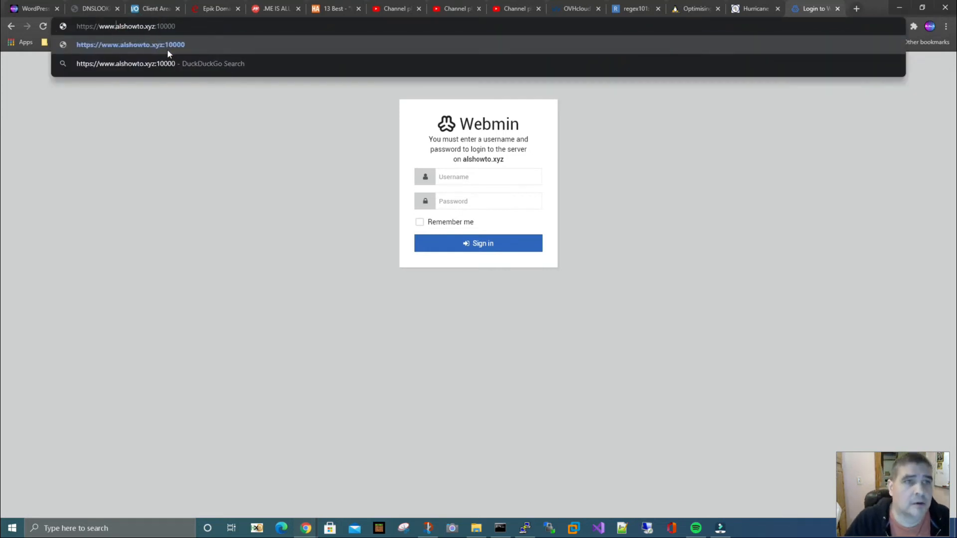
key("Return")
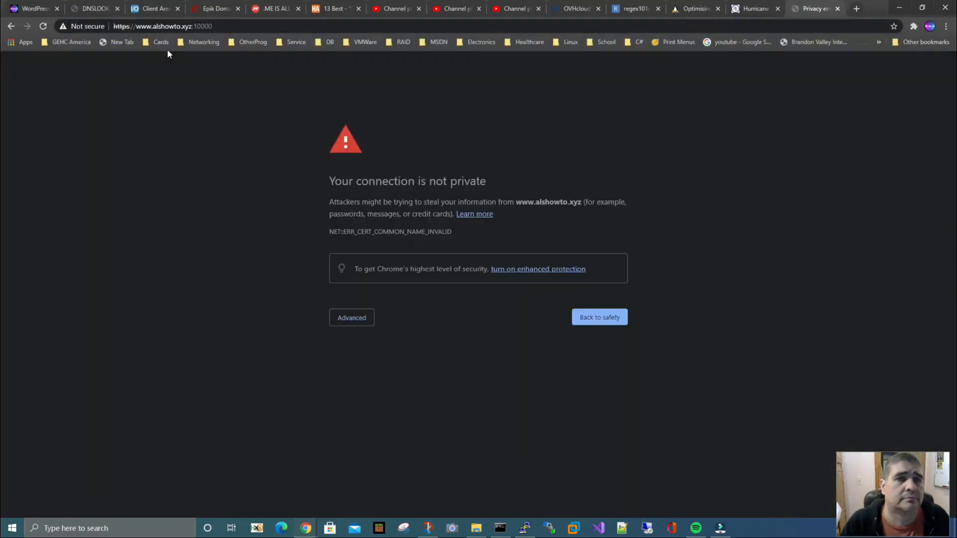
left_click(344, 317)
left_click(378, 394)
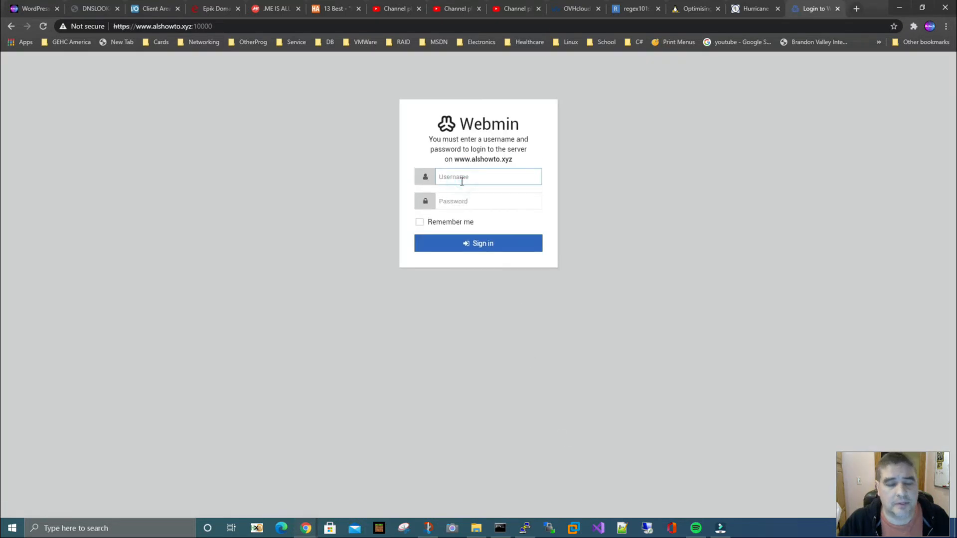
Step: Sign in to Webmin as root, entering the account password
type("root")
key("Tab")
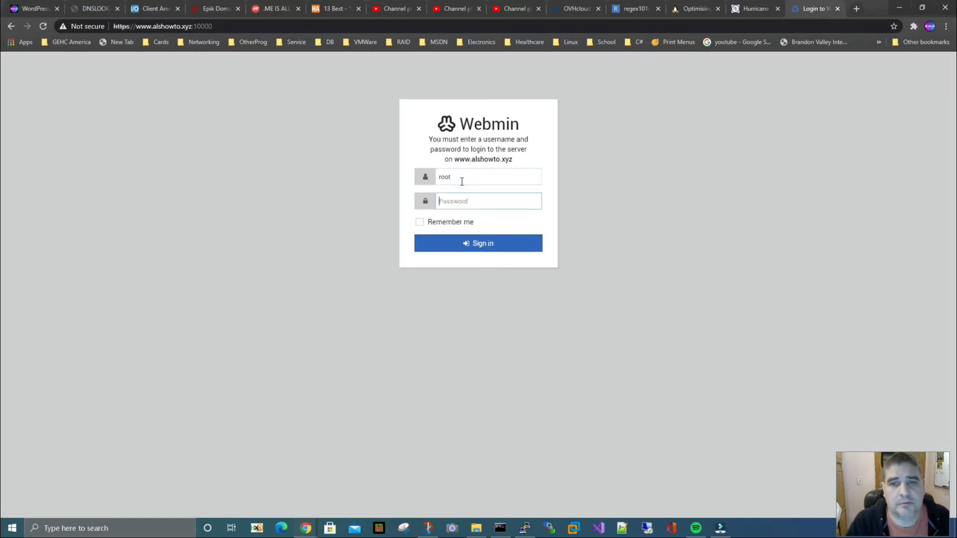
type("*")
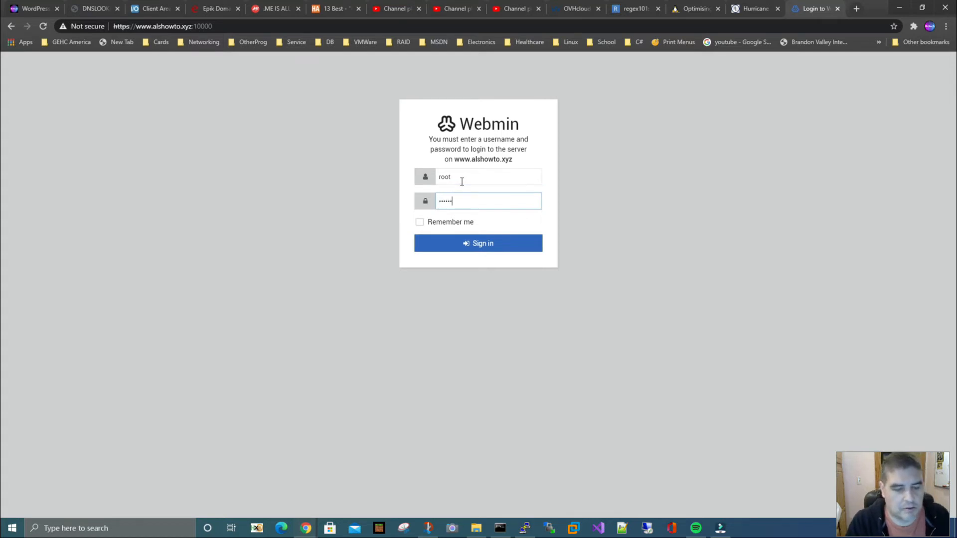
type("**********")
key("Return")
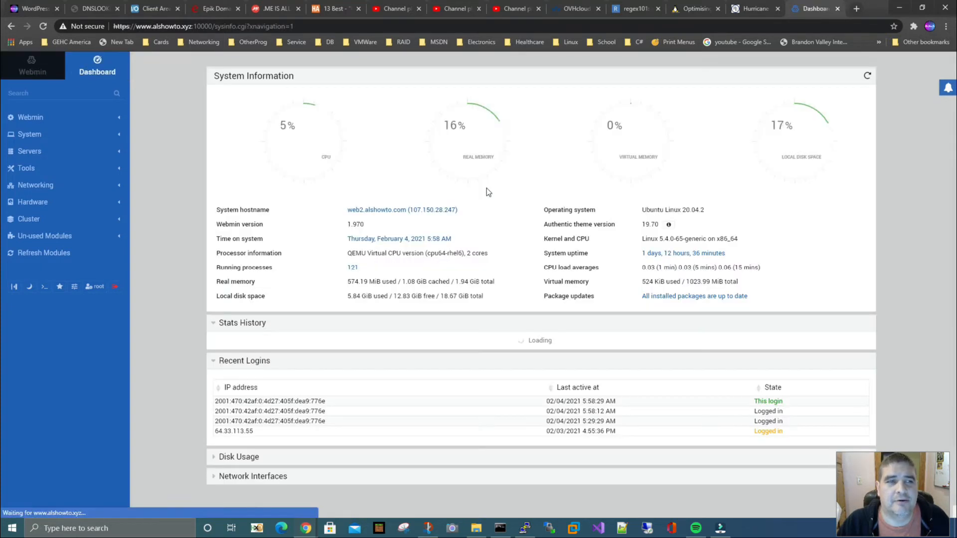
Step: Examine the system information, recent logins and stats history on the Webmin dashboard
scroll(480, 244, "down", 1)
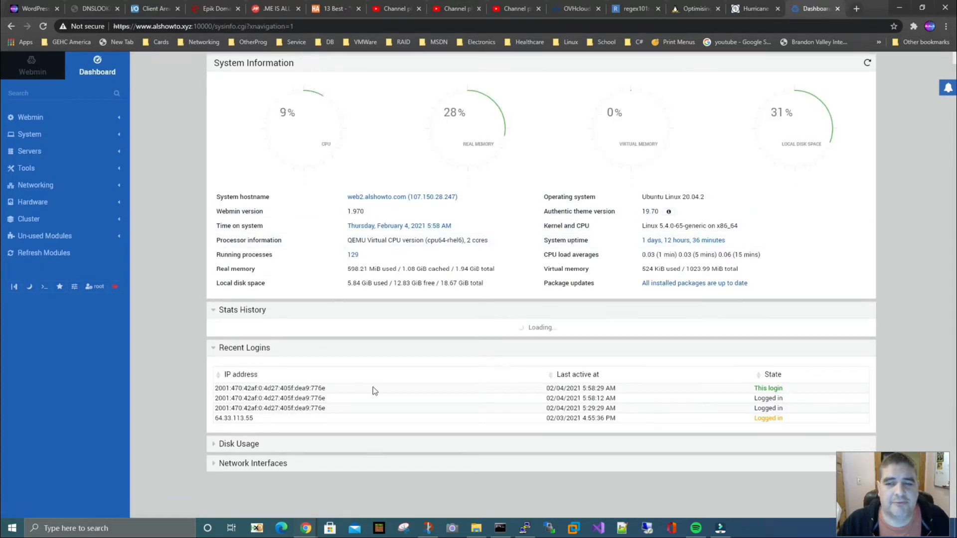
scroll(563, 380, "up", 1)
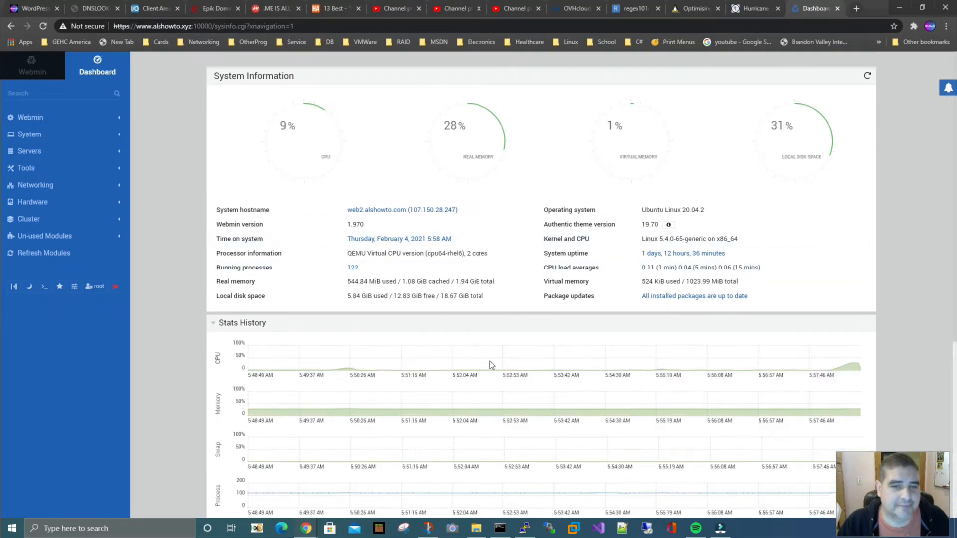
scroll(481, 353, "down", 5)
scroll(480, 354, "up", 5)
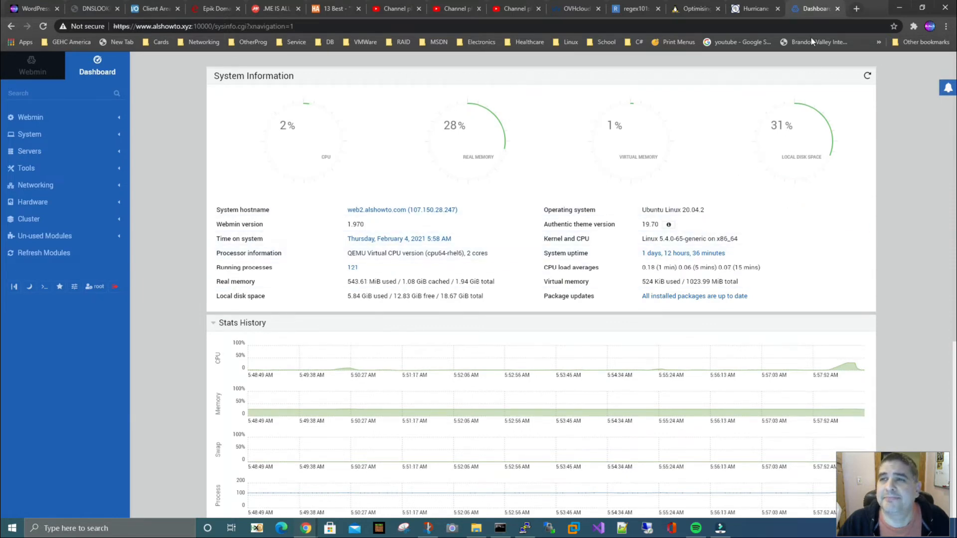
Step: Return to the Hurricane Electric zone page and look through the bookmarked DNS resources in the Networking folder
left_click(749, 10)
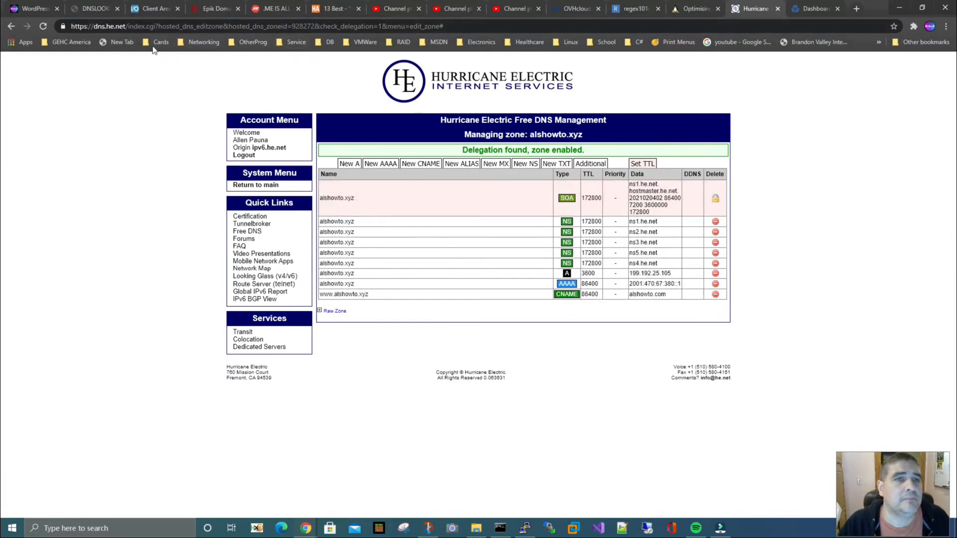
left_click(292, 42)
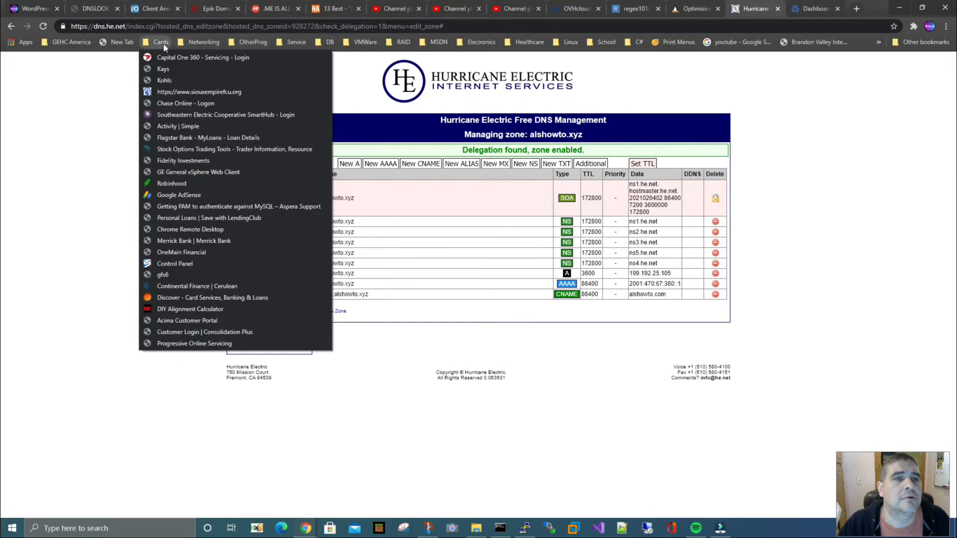
mouse_move(208, 43)
mouse_move(226, 320)
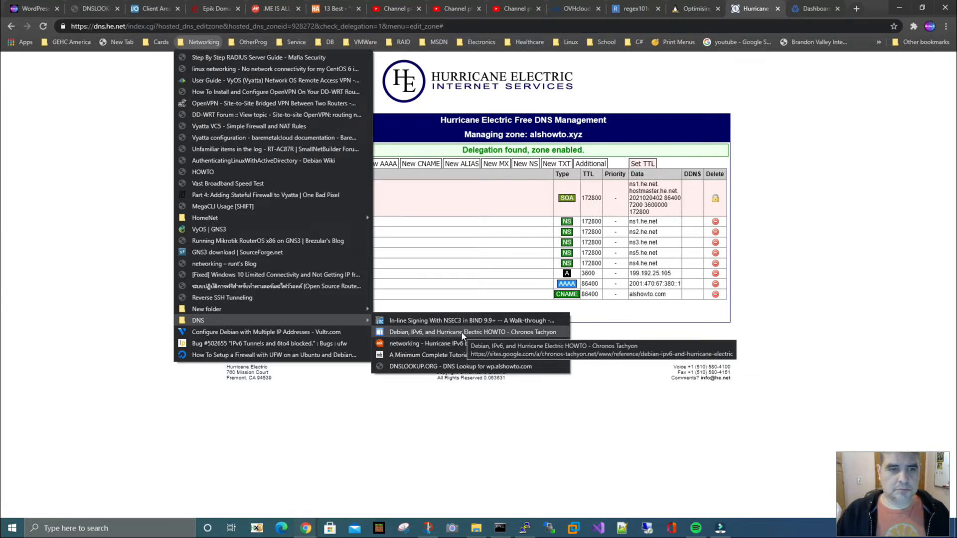
left_click(102, 180)
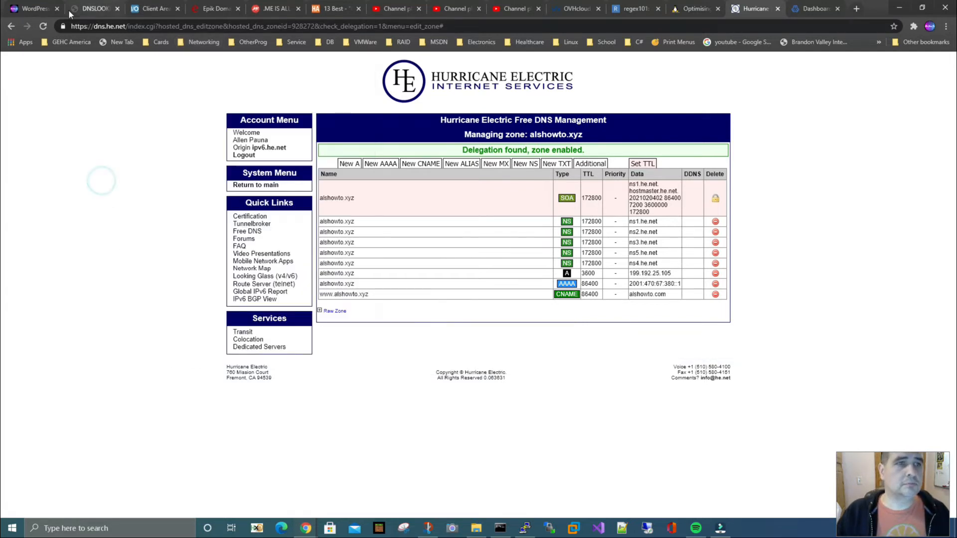
Step: Search the web for "DNS lookup" in a new browser tab
left_click(856, 9)
type("D")
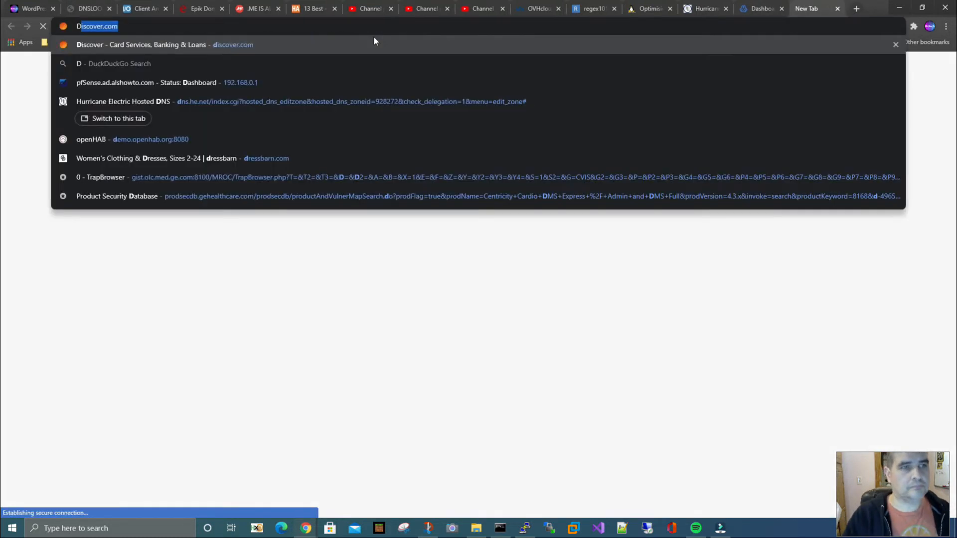
type("NS looku")
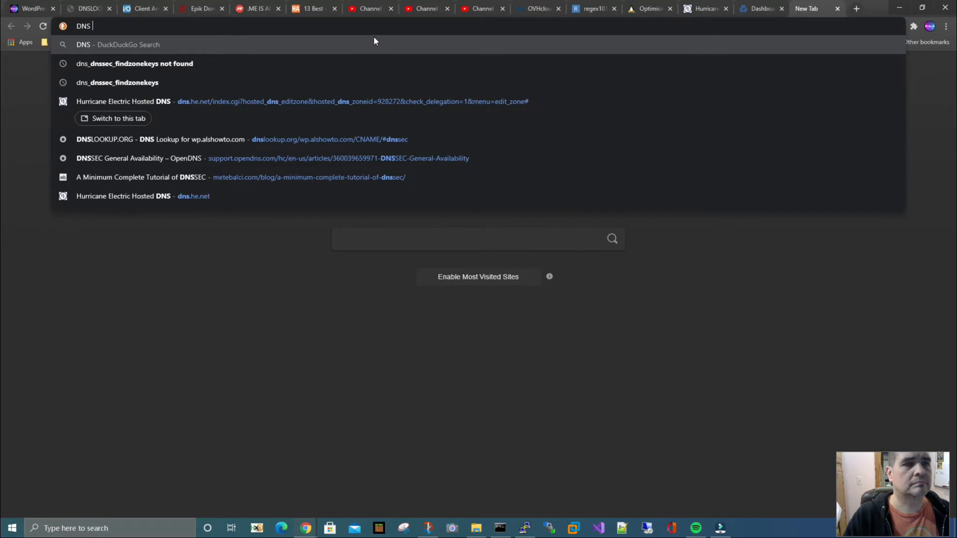
type("p")
key("Return")
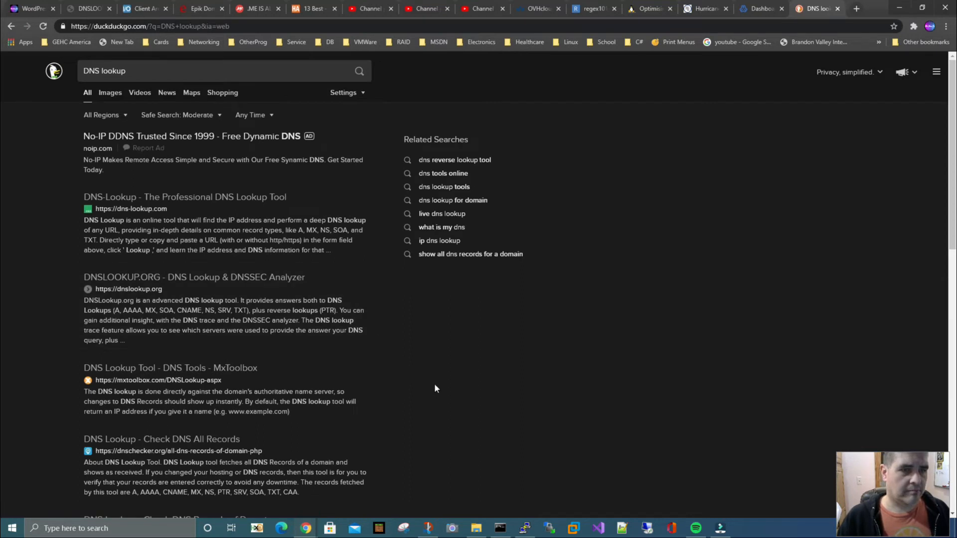
Step: Look through the DNS lookup search results, briefly visiting the DNSChecker all-records page and NsLookup.io
scroll(433, 385, "down", 2)
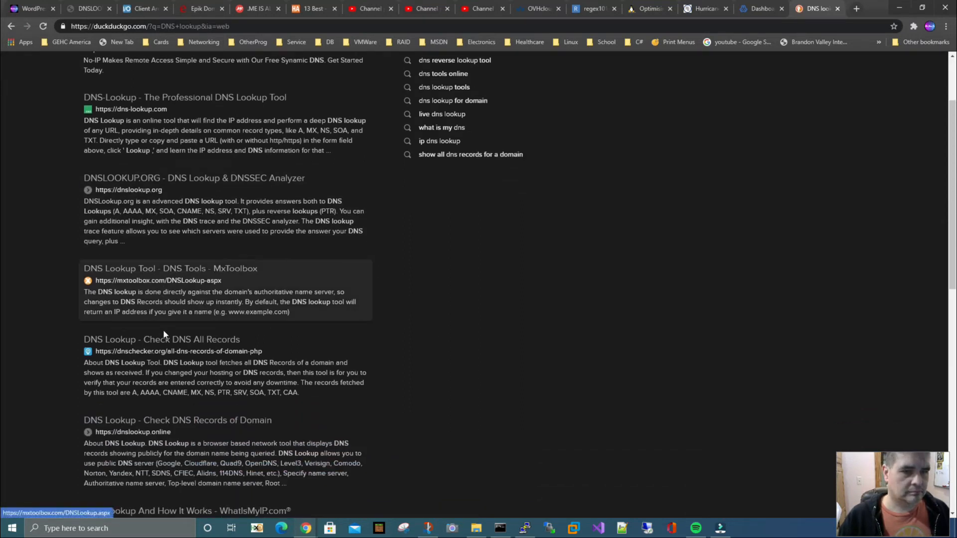
left_click(153, 344)
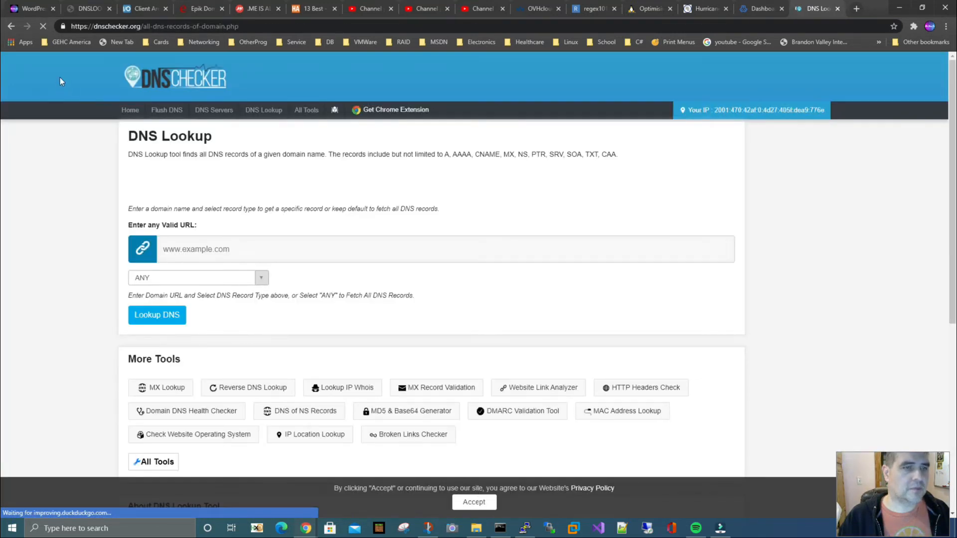
left_click(12, 28)
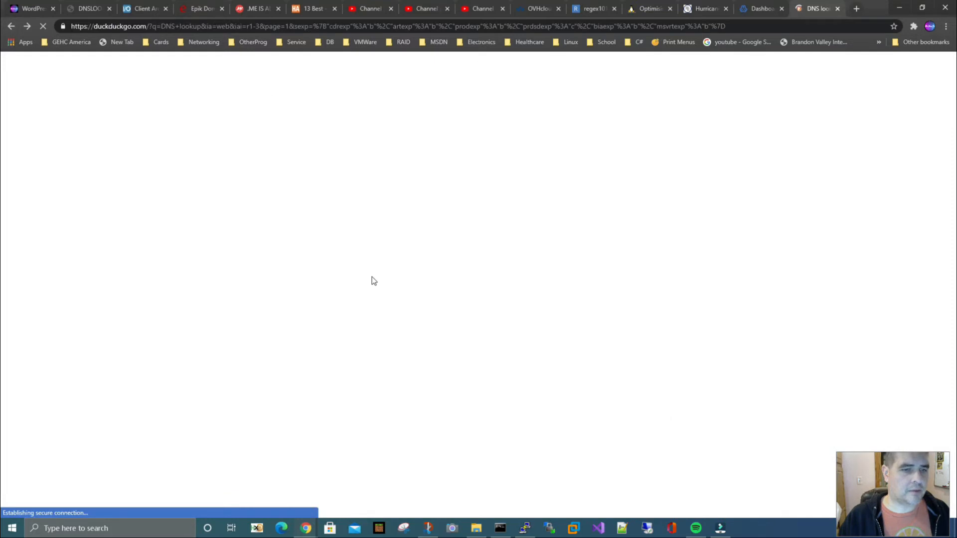
scroll(354, 304, "down", 5)
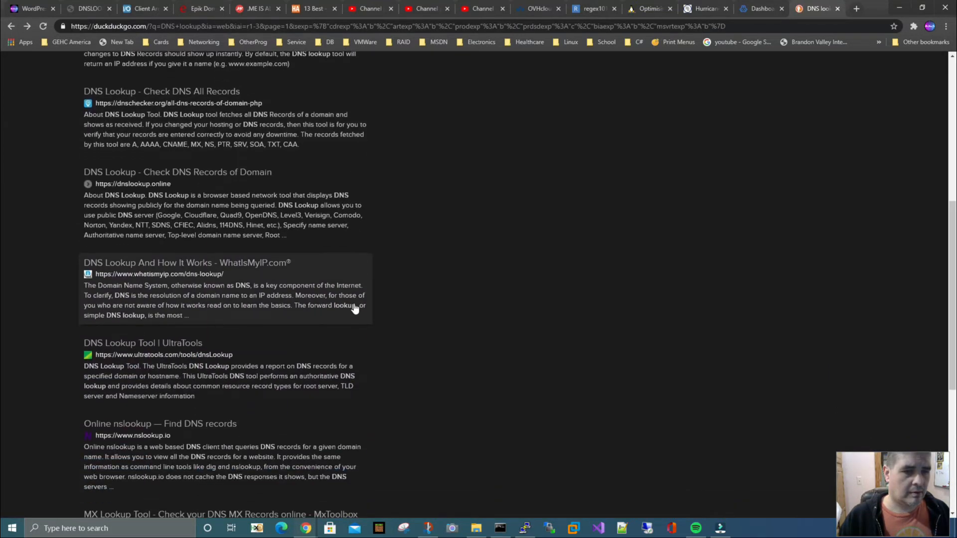
scroll(401, 357, "down", 2)
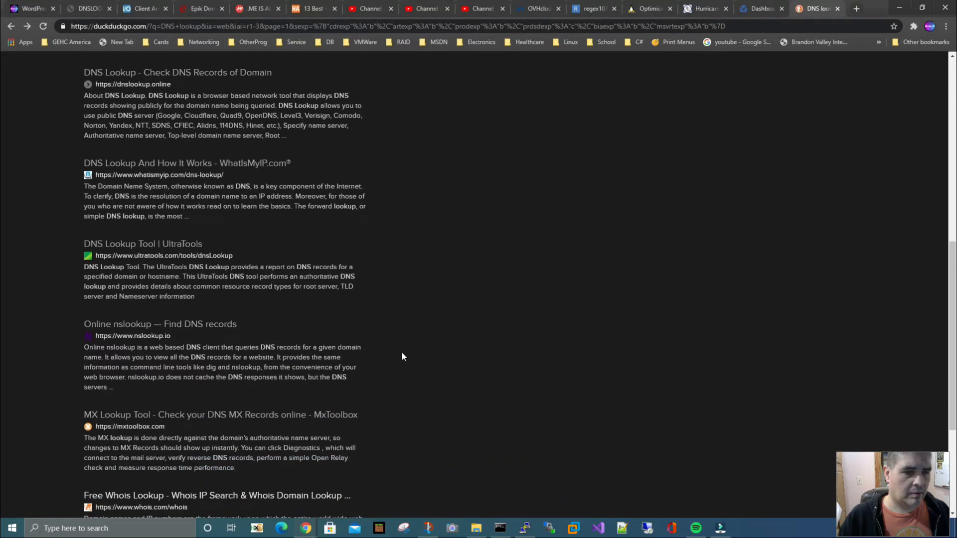
scroll(402, 357, "down", 2)
scroll(402, 353, "up", 1)
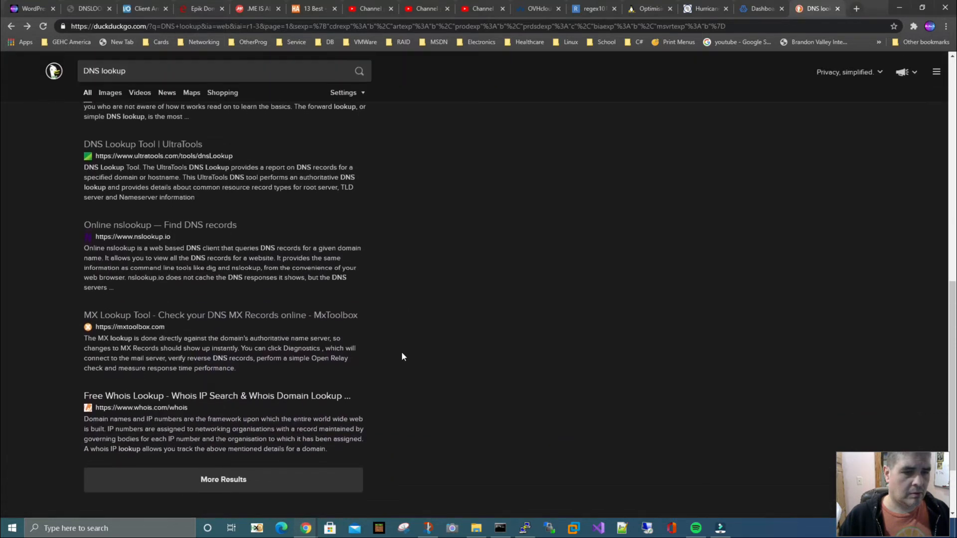
scroll(401, 357, "up", 1)
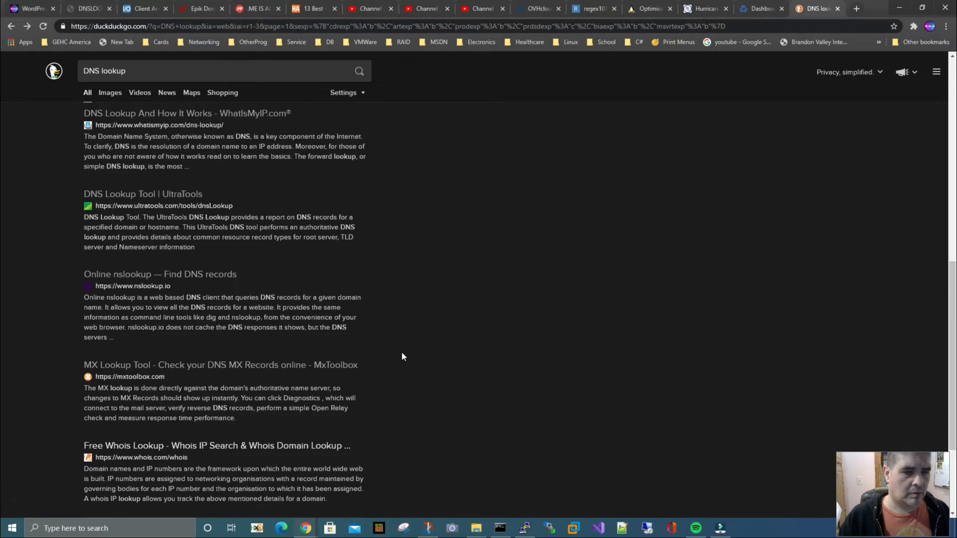
left_click(161, 276)
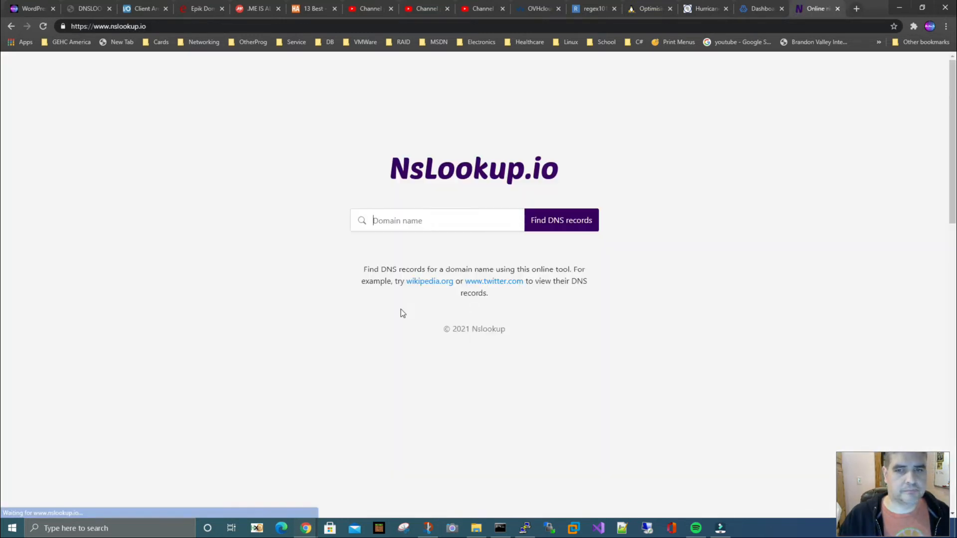
left_click(14, 26)
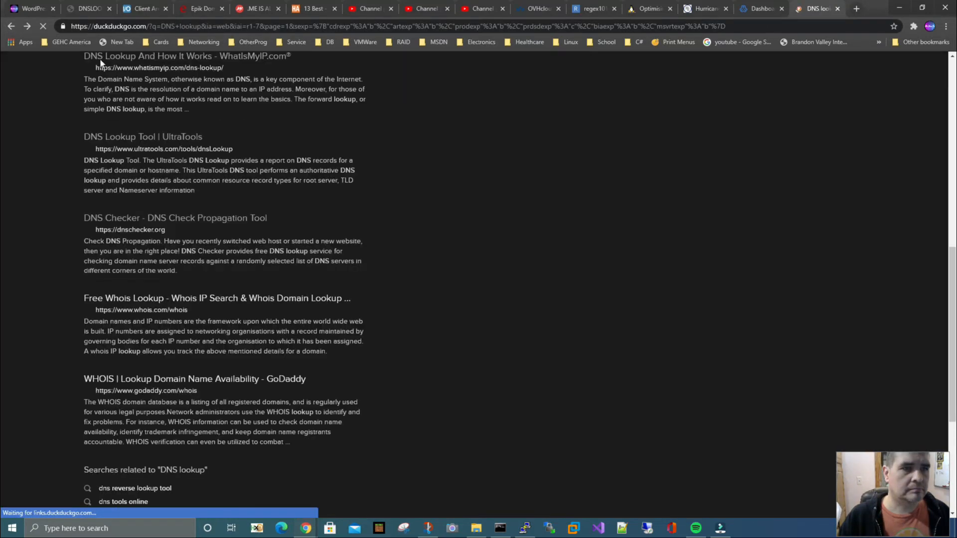
Step: Open the DNS Checker propagation tool and check the A record of alshowto.xyz across the worldwide server list
left_click(147, 218)
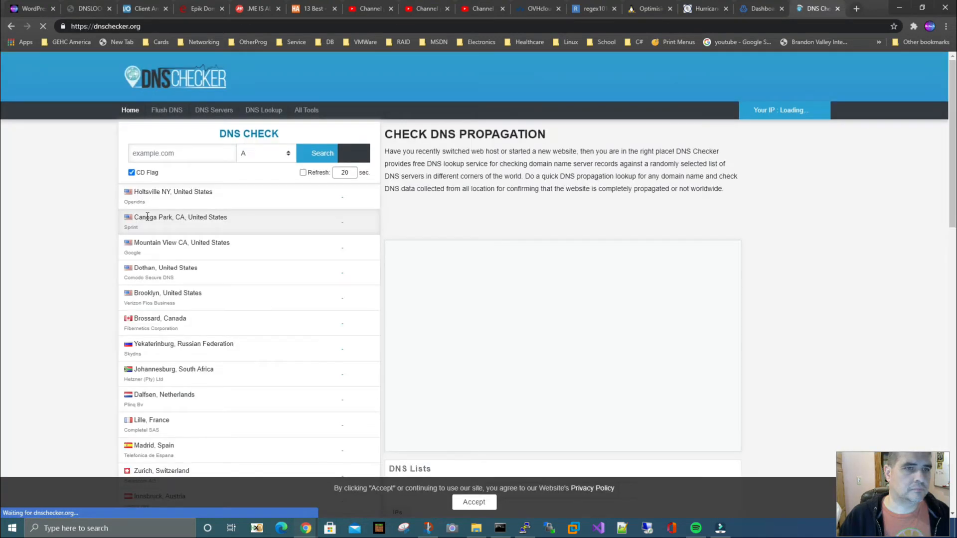
left_click(169, 155)
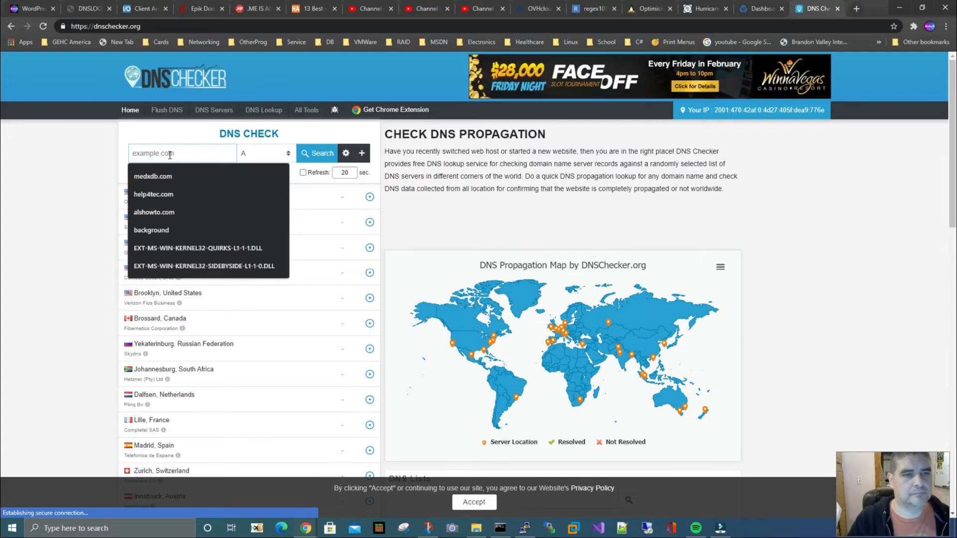
type("alshowto")
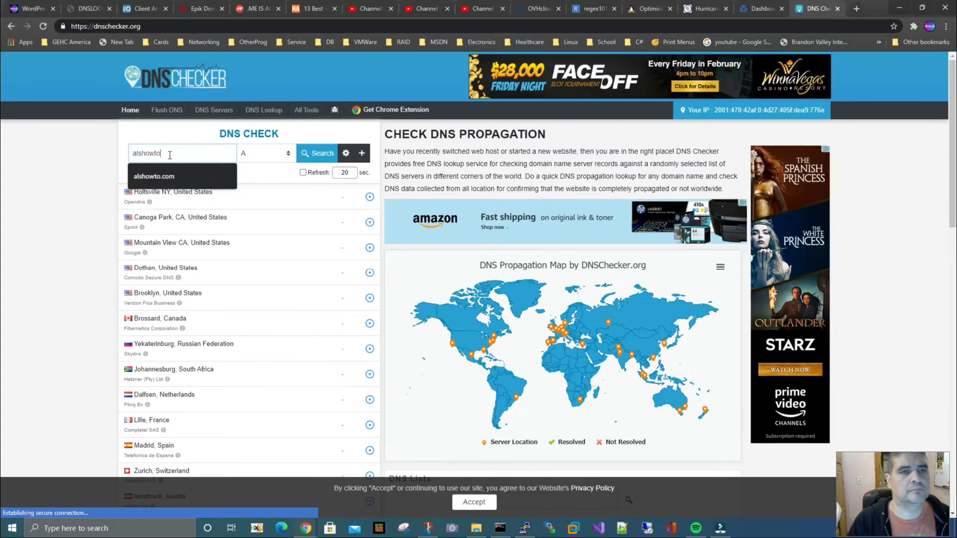
type(".x")
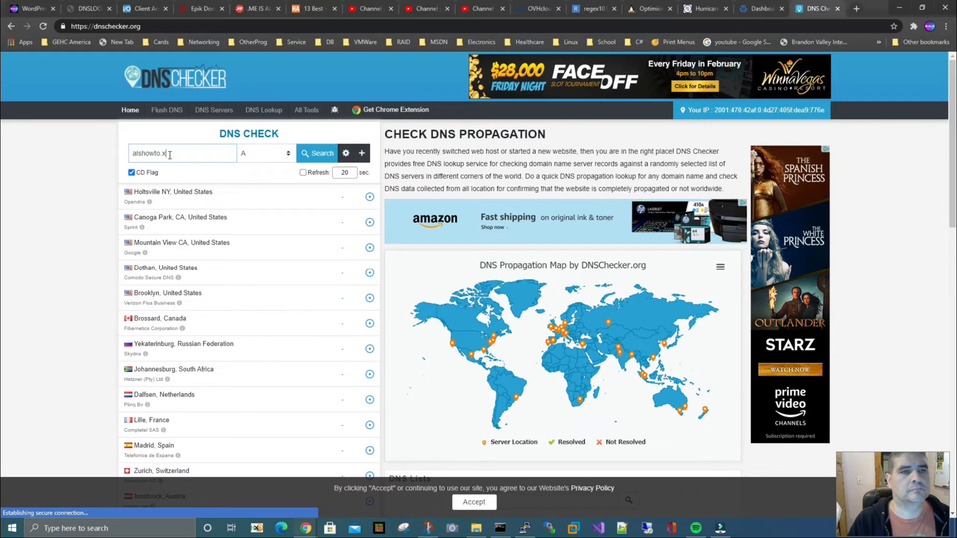
type("yz")
left_click(309, 154)
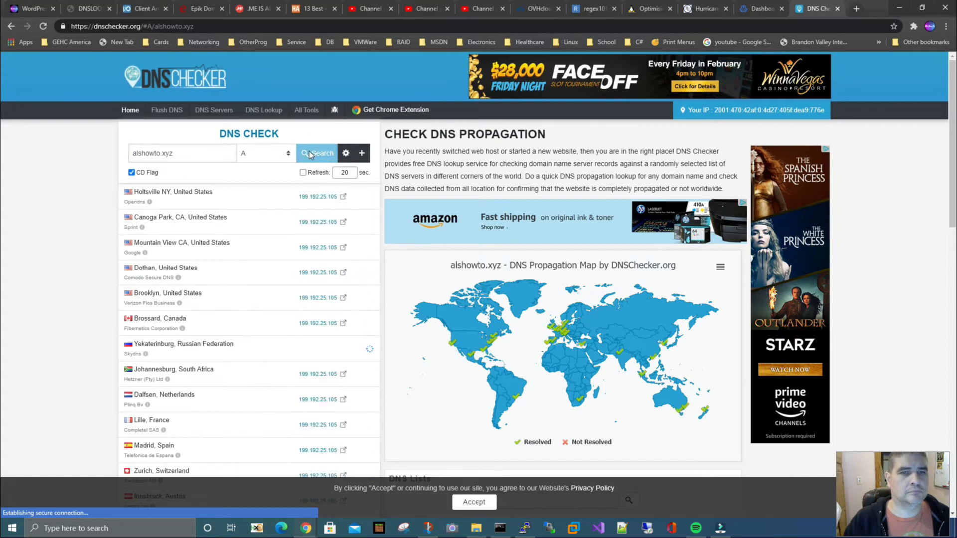
scroll(307, 298, "down", 2)
scroll(307, 297, "down", 12)
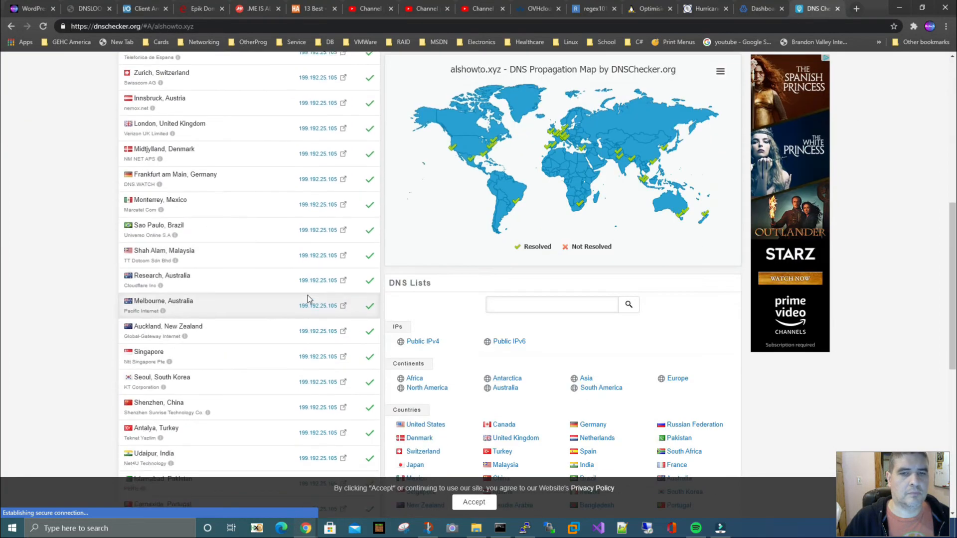
scroll(307, 299, "up", 7)
scroll(309, 301, "up", 7)
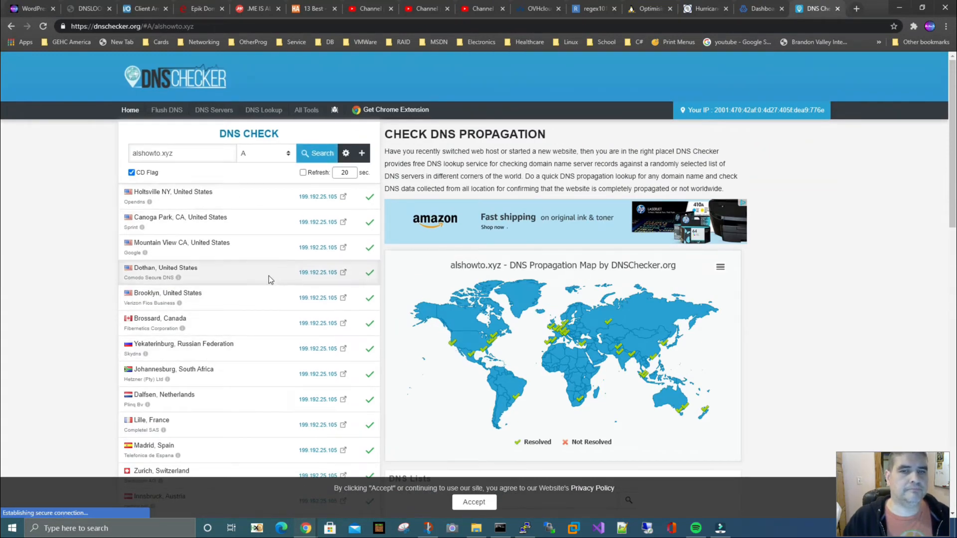
Step: Turn off the CD Flag and check the AAAA record of alshowto.xyz across all listed servers
left_click(132, 173)
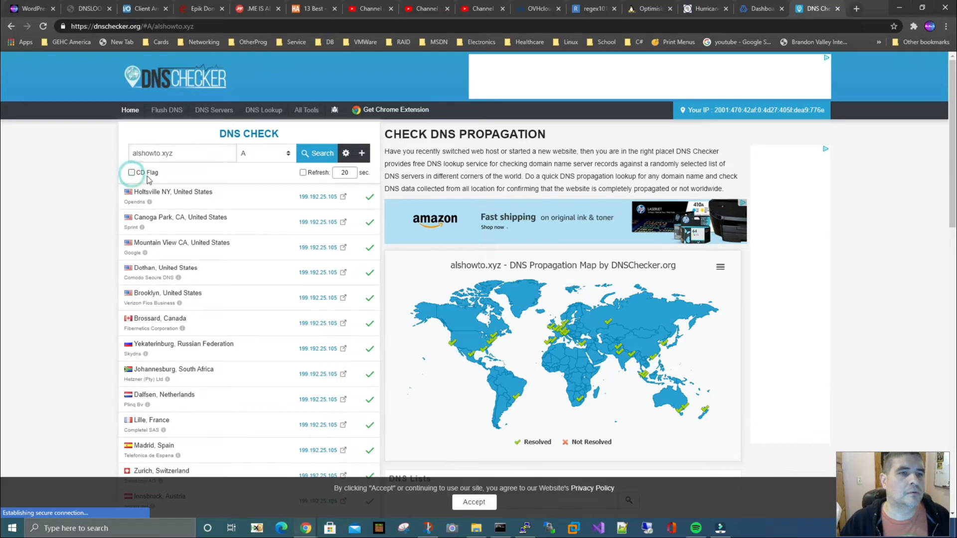
left_click(312, 155)
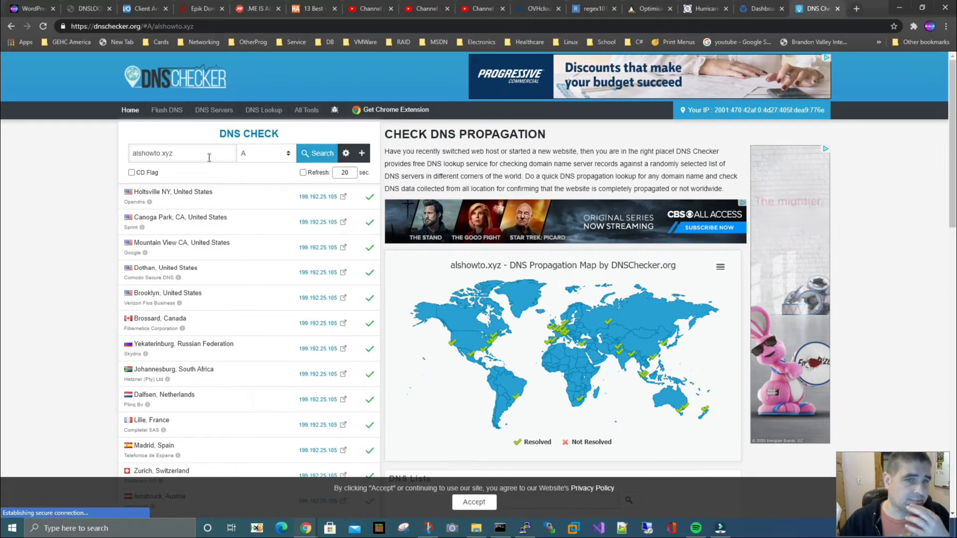
left_click(263, 153)
left_click(267, 185)
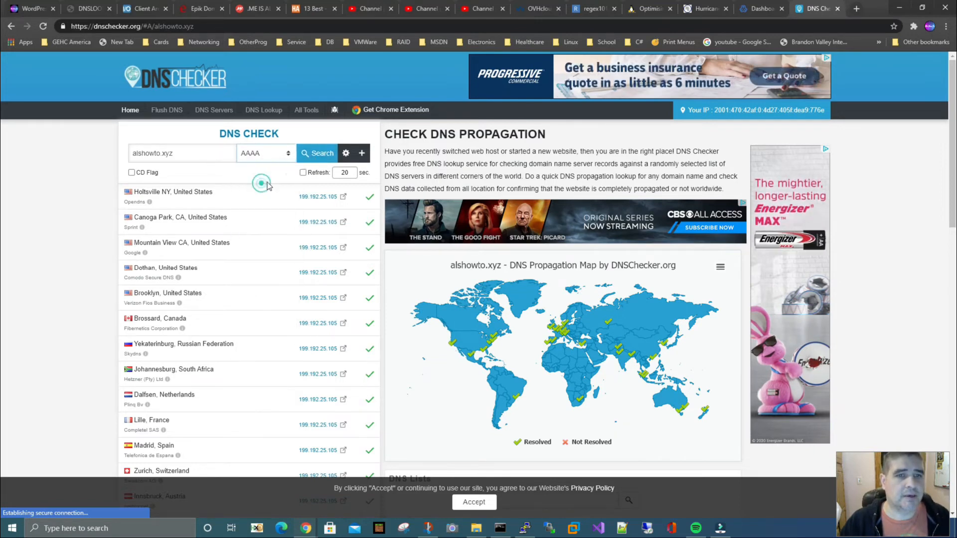
left_click(312, 154)
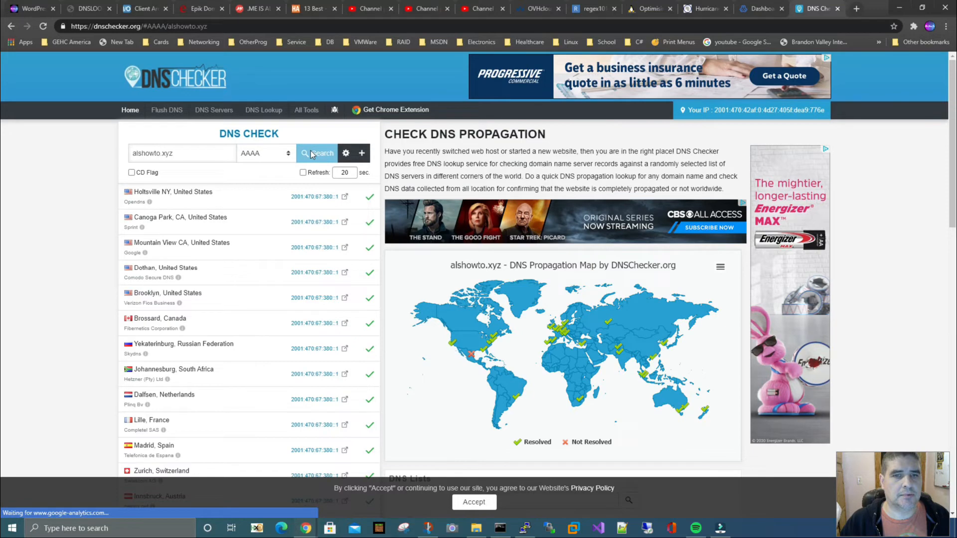
scroll(315, 288, "down", 8)
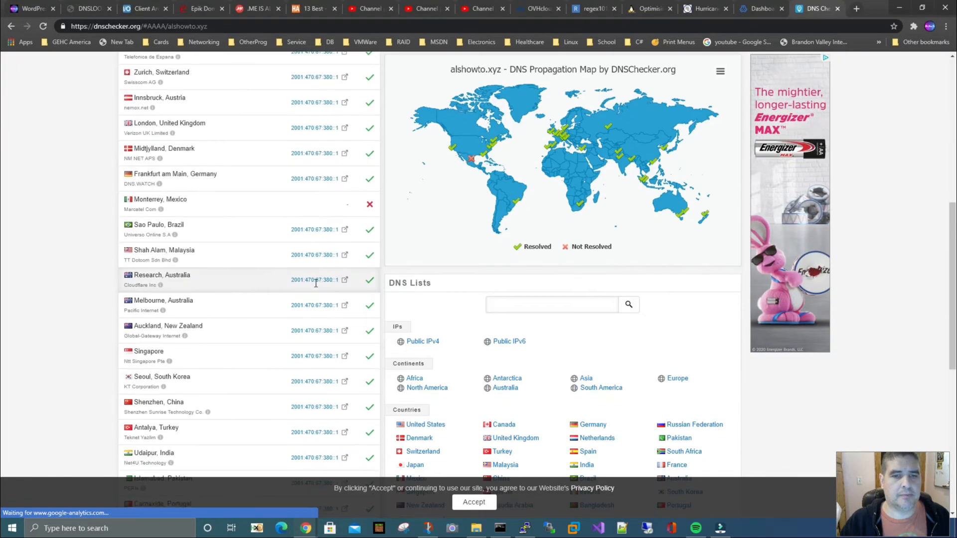
scroll(315, 288, "up", 8)
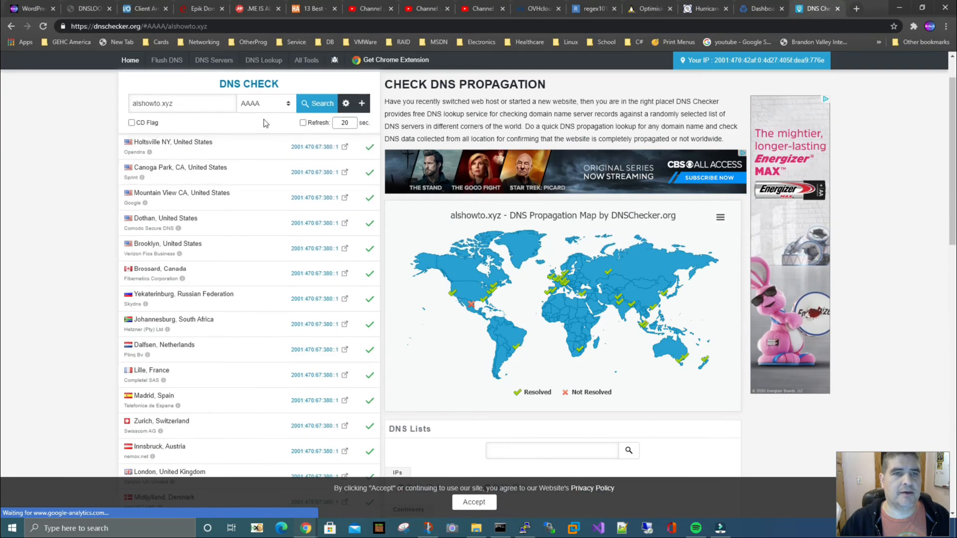
Step: Check the CNAME record of alshowto.xyz and review the results for all listed servers
left_click(269, 104)
left_click(253, 153)
left_click(306, 106)
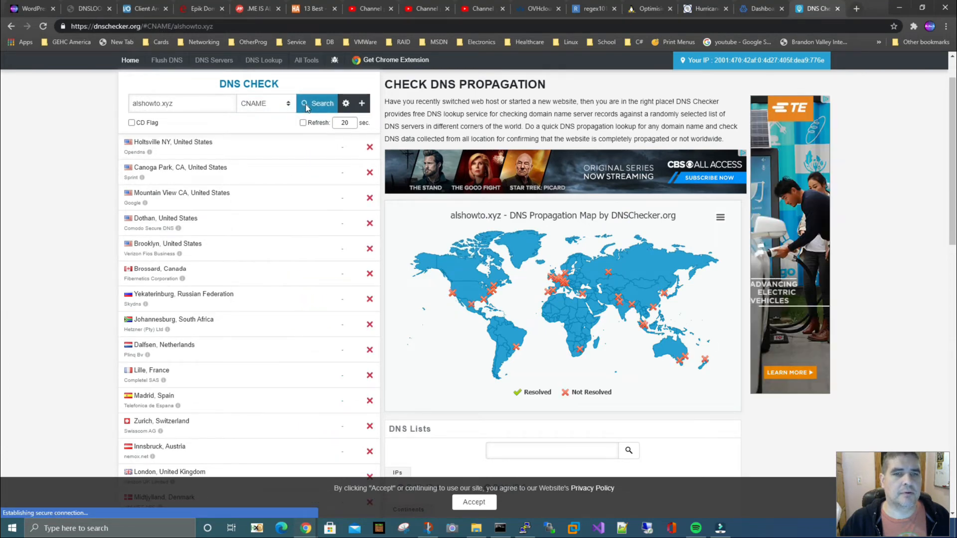
scroll(305, 220, "down", 5)
scroll(305, 221, "down", 5)
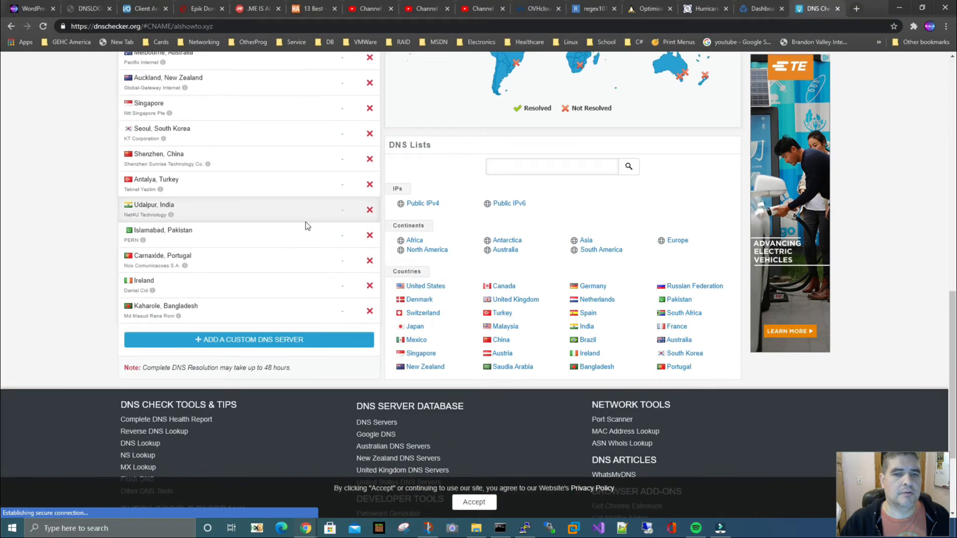
scroll(305, 223, "up", 7)
scroll(306, 223, "up", 5)
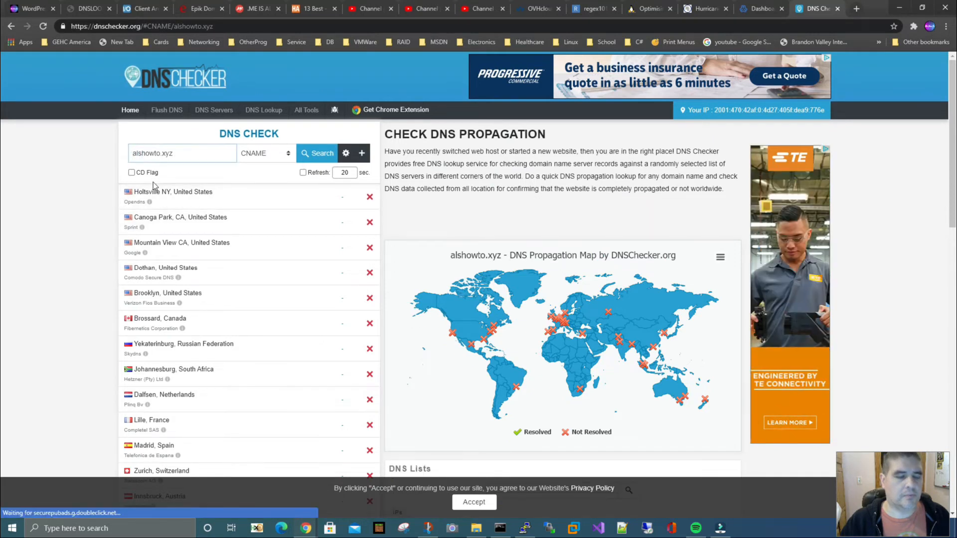
type("www.")
left_click(315, 157)
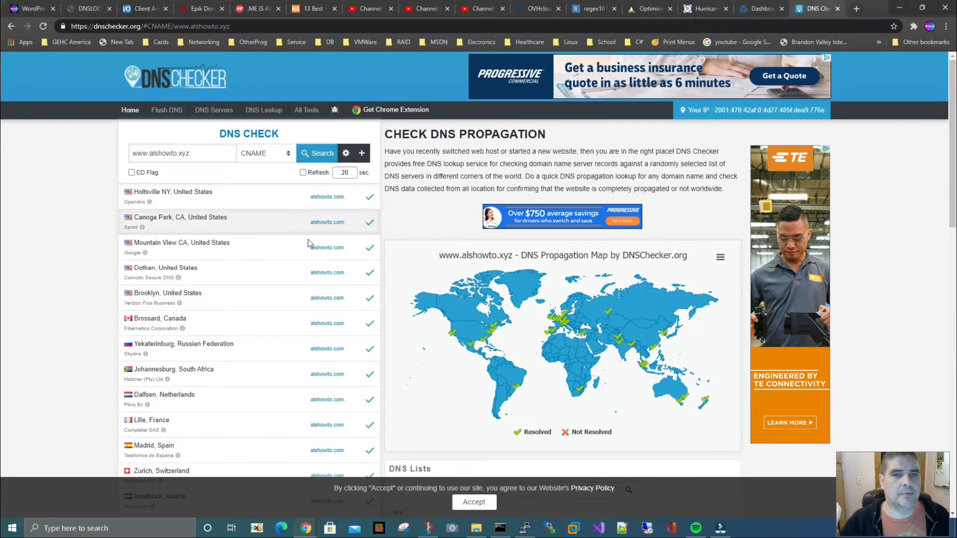
scroll(306, 258, "down", 6)
scroll(306, 258, "up", 6)
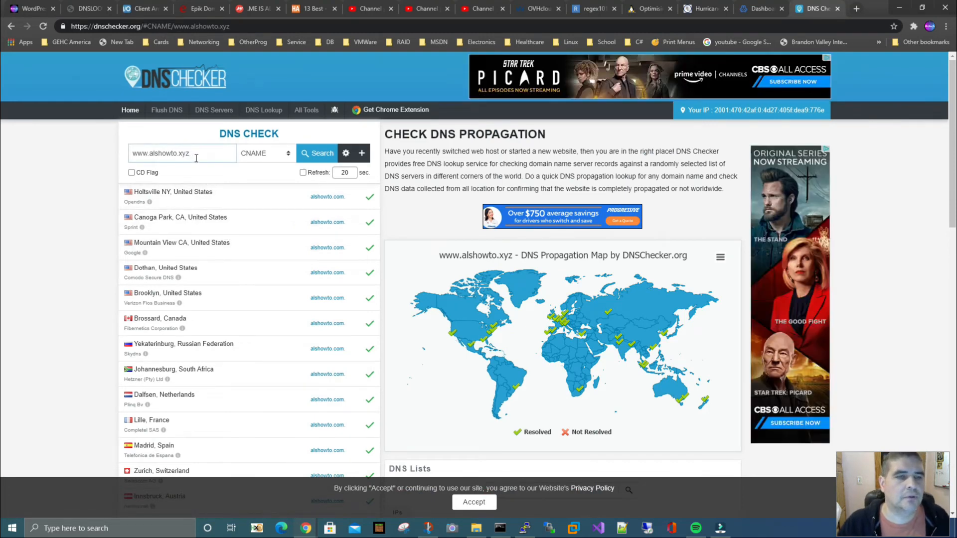
left_click(347, 156)
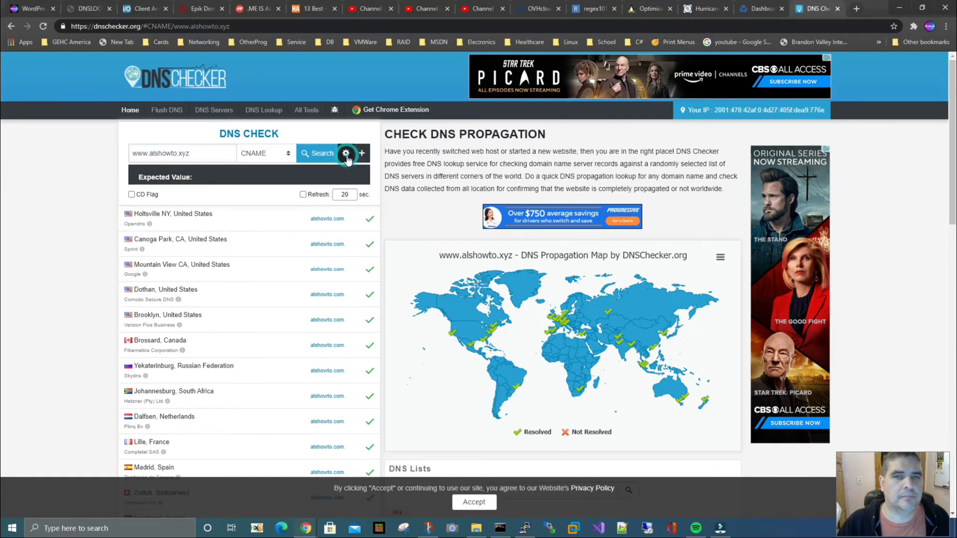
left_click(346, 155)
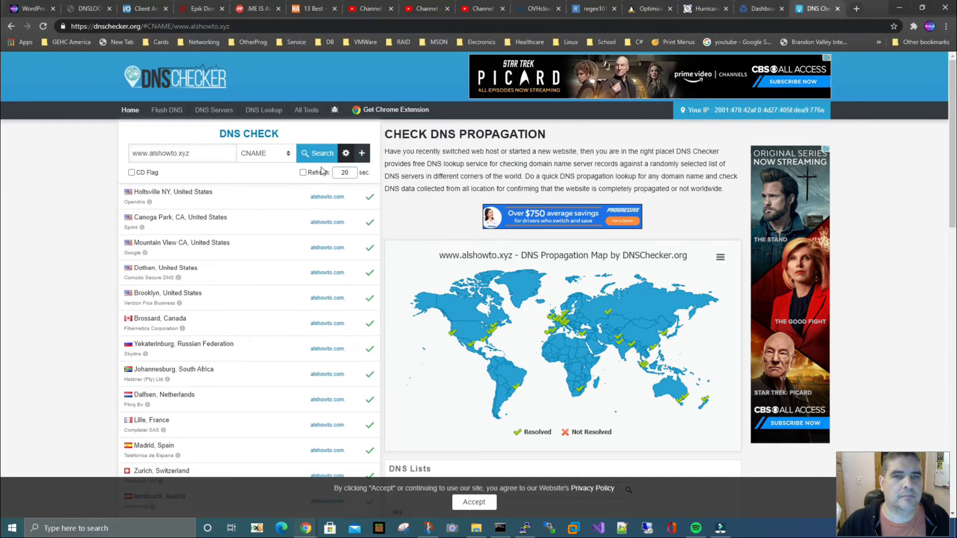
scroll(256, 242, "down", 9)
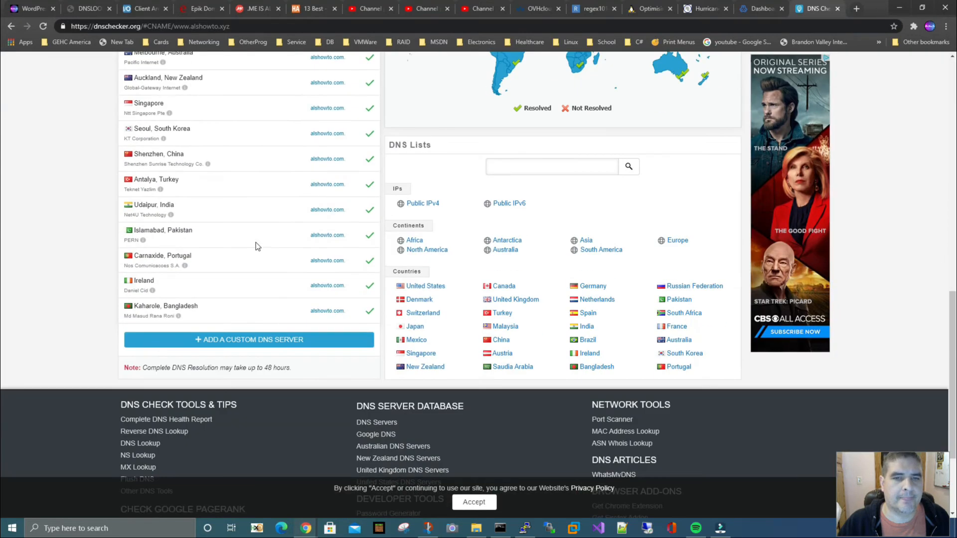
scroll(255, 244, "up", 5)
scroll(256, 242, "up", 5)
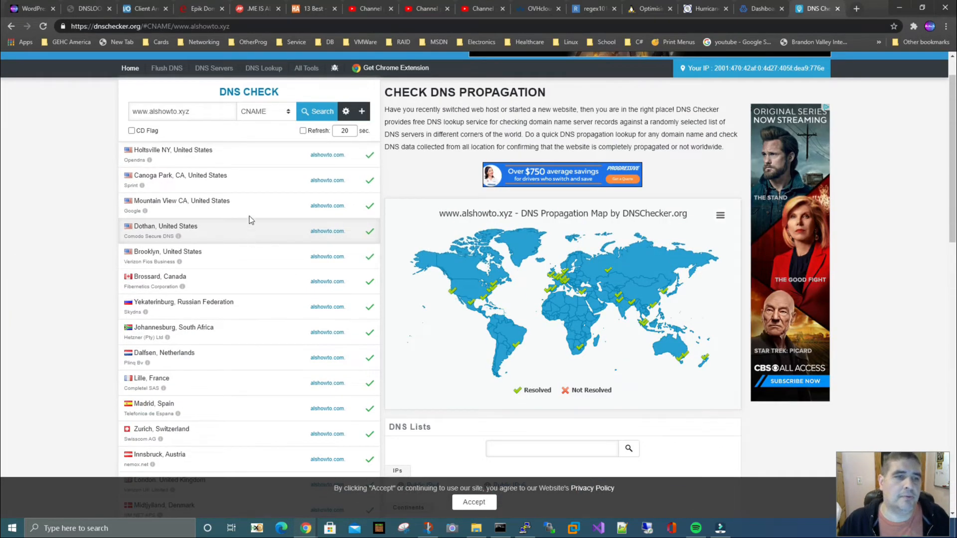
left_click(252, 112)
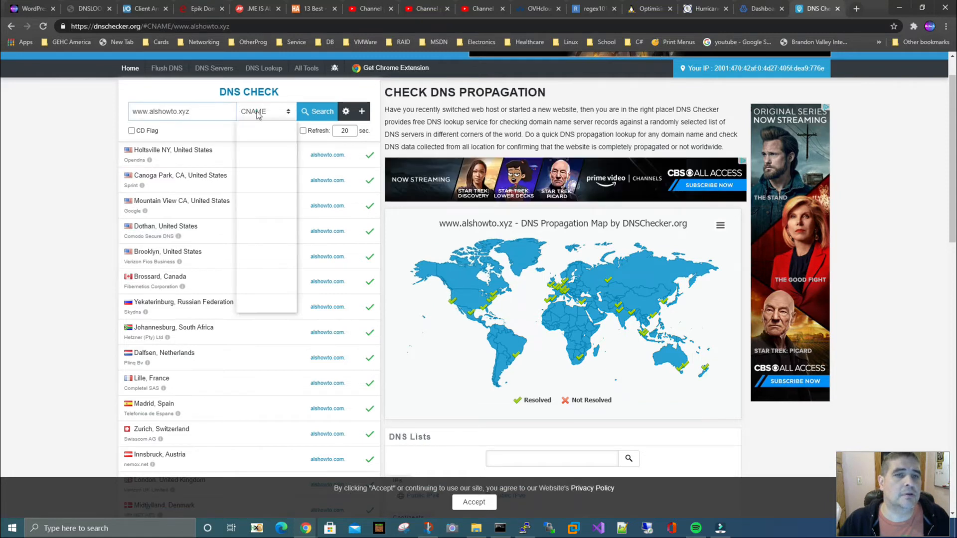
left_click(249, 194)
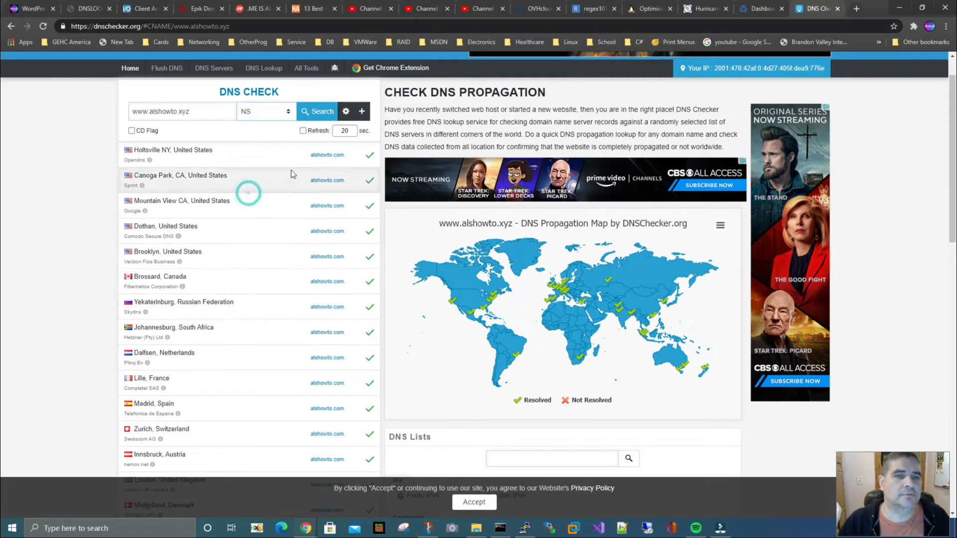
left_click(317, 111)
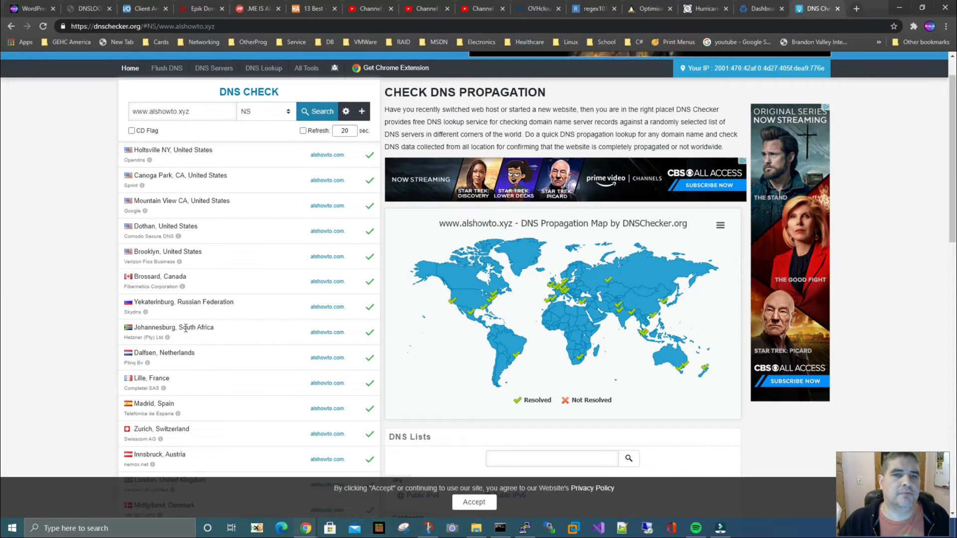
scroll(213, 285, "down", 3)
scroll(213, 285, "down", 5)
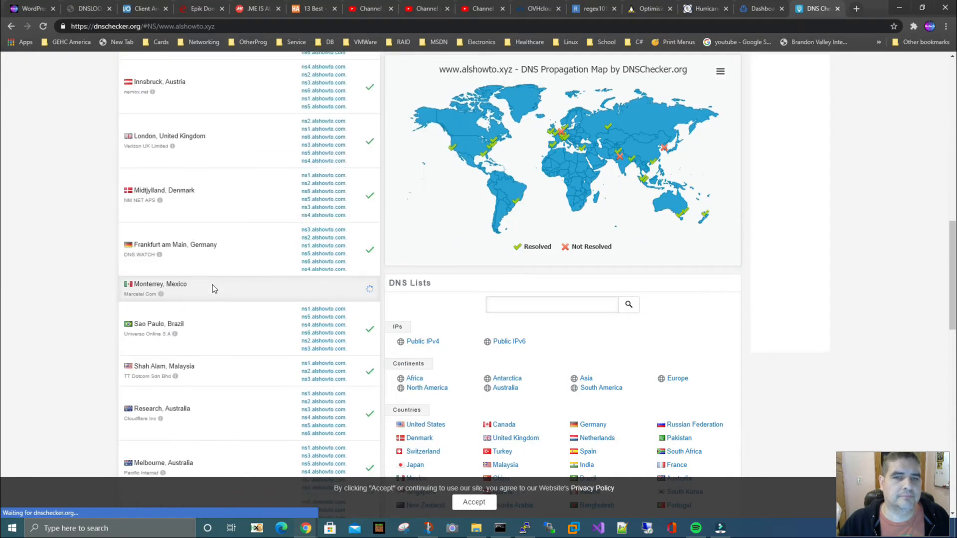
scroll(213, 285, "down", 4)
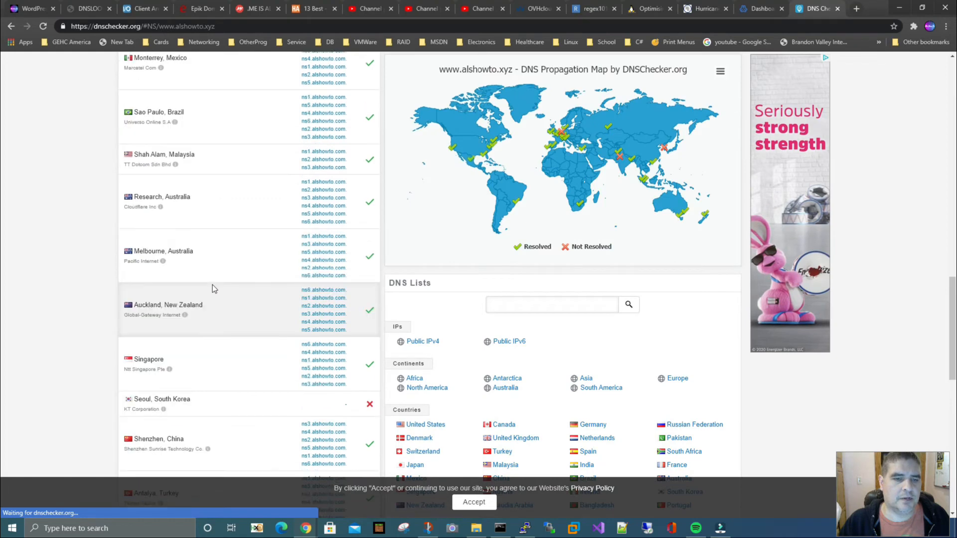
scroll(213, 285, "up", 8)
scroll(212, 285, "up", 5)
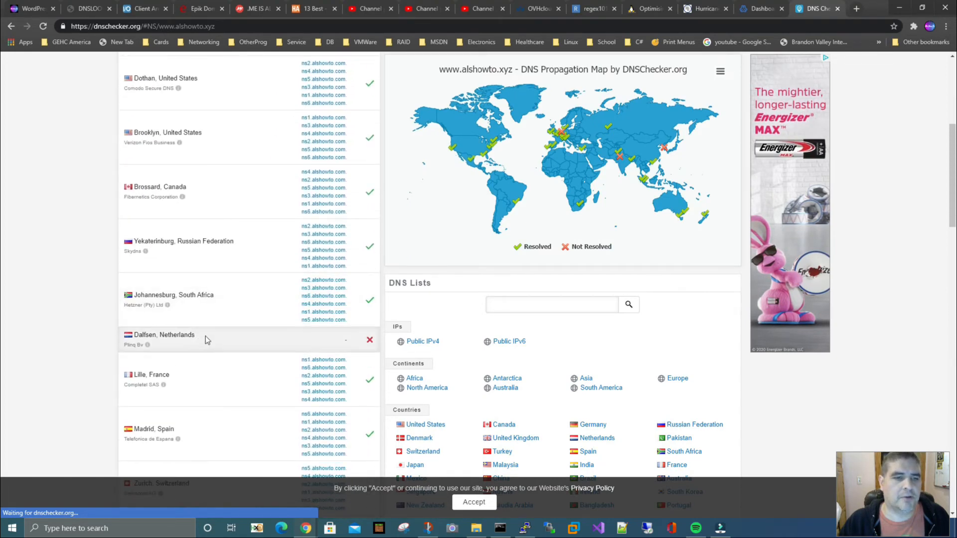
scroll(235, 335, "up", 6)
scroll(235, 335, "down", 10)
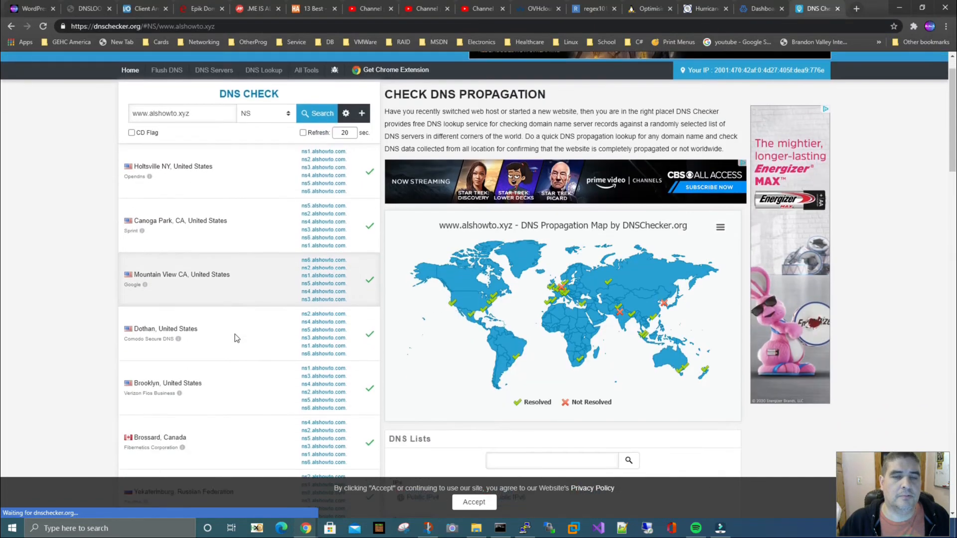
scroll(236, 338, "down", 17)
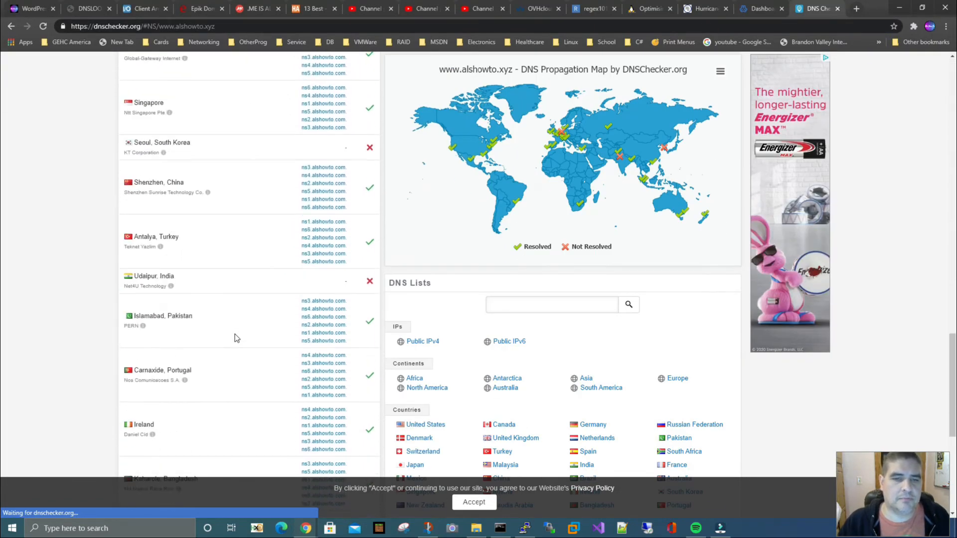
scroll(235, 333, "down", 2)
scroll(235, 325, "up", 20)
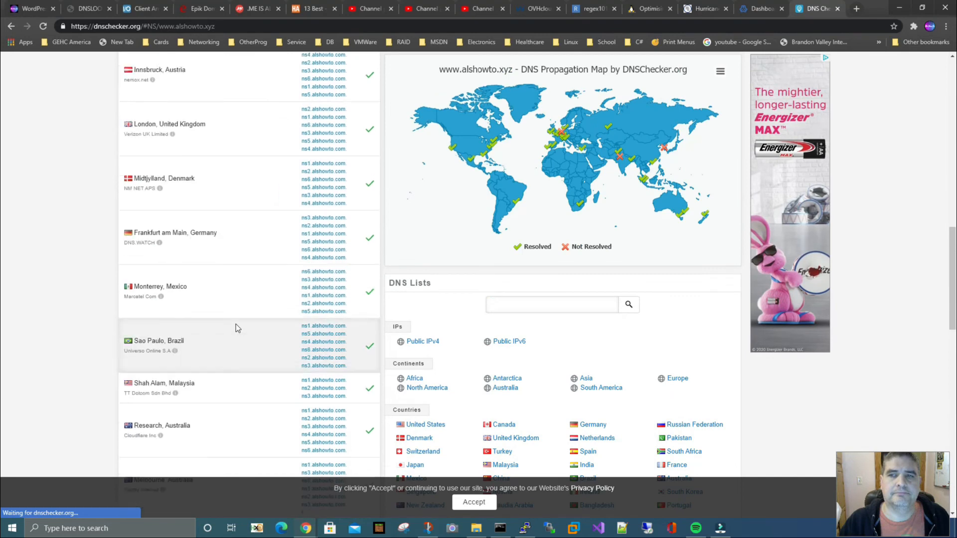
scroll(236, 327, "up", 8)
scroll(237, 327, "up", 3)
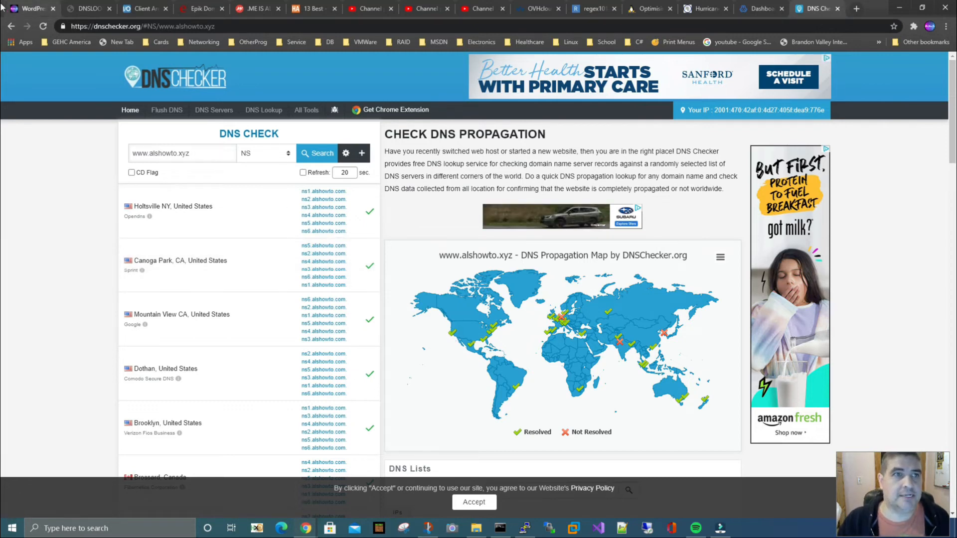
Step: Switch to the Epik registrar and open the name server settings of als-how.xyz to examine the assigned servers
left_click(87, 9)
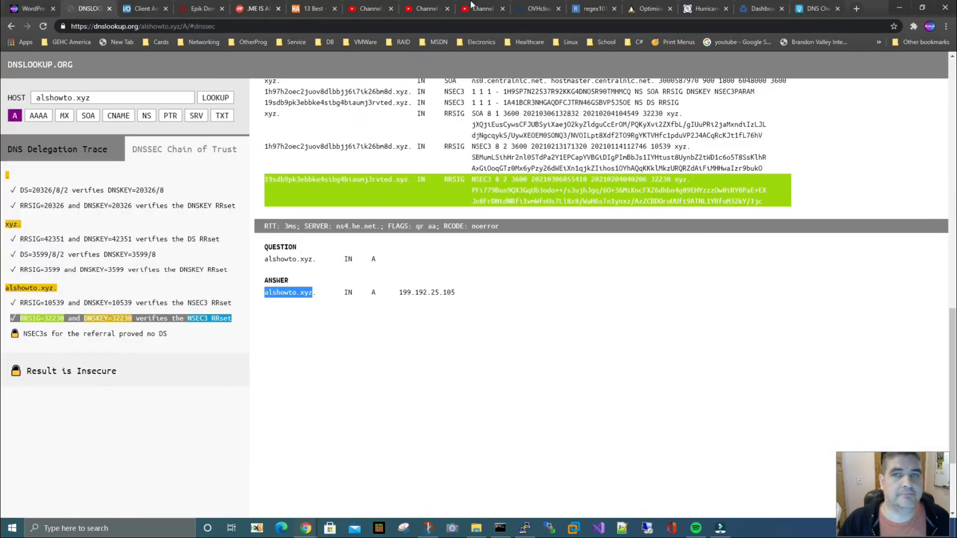
left_click(717, 9)
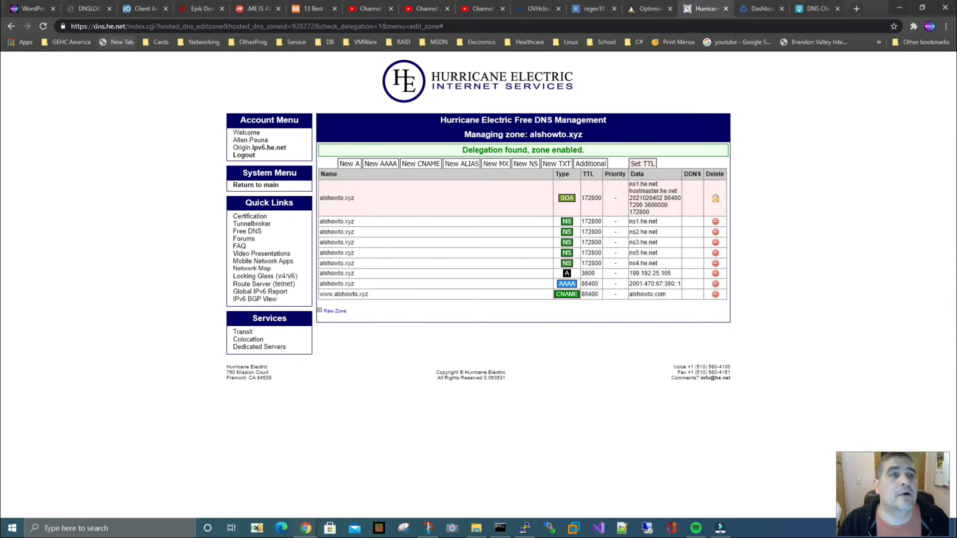
left_click(197, 8)
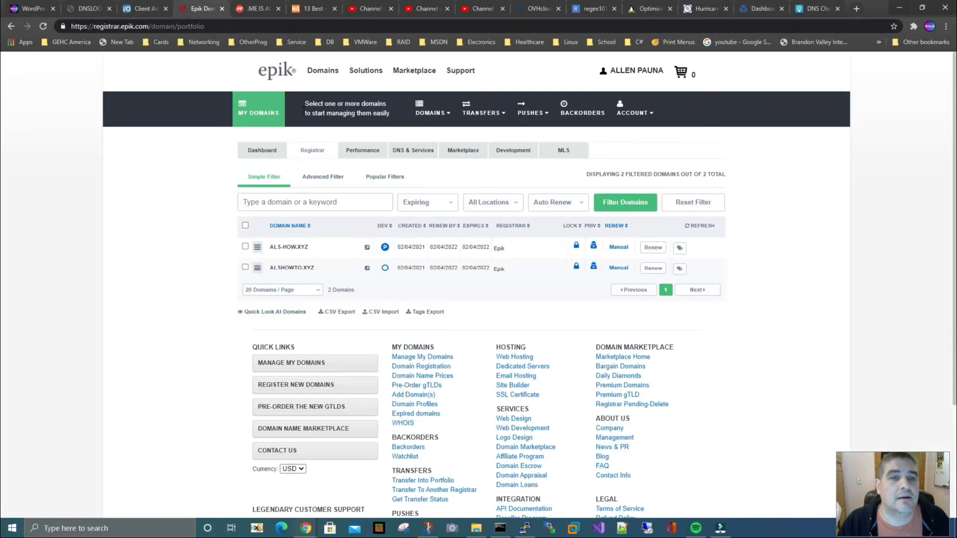
left_click(257, 248)
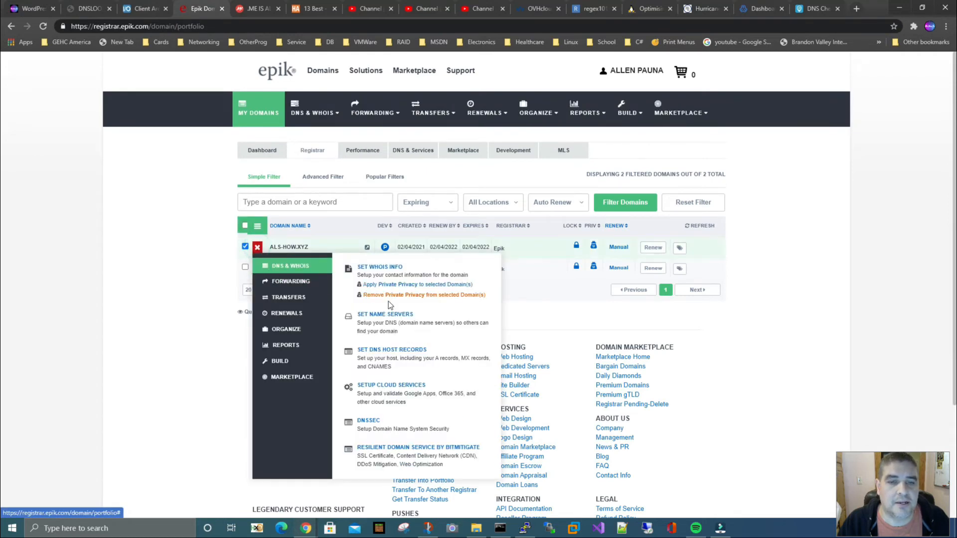
left_click(382, 317)
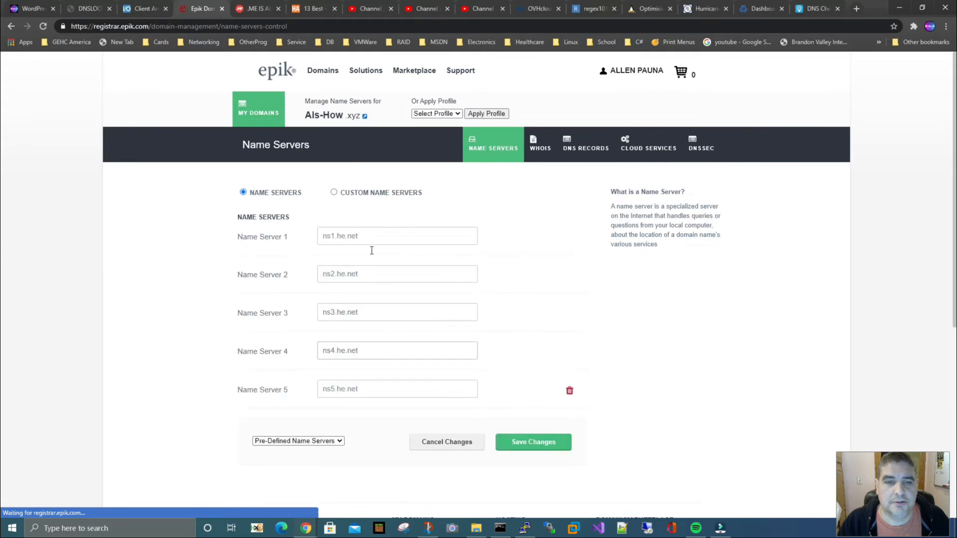
left_click(550, 268)
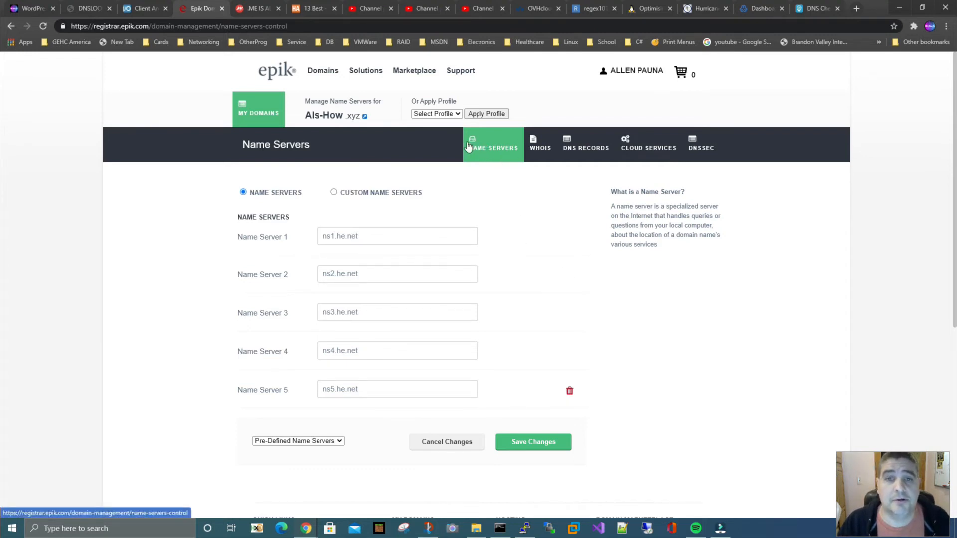
mouse_move(314, 73)
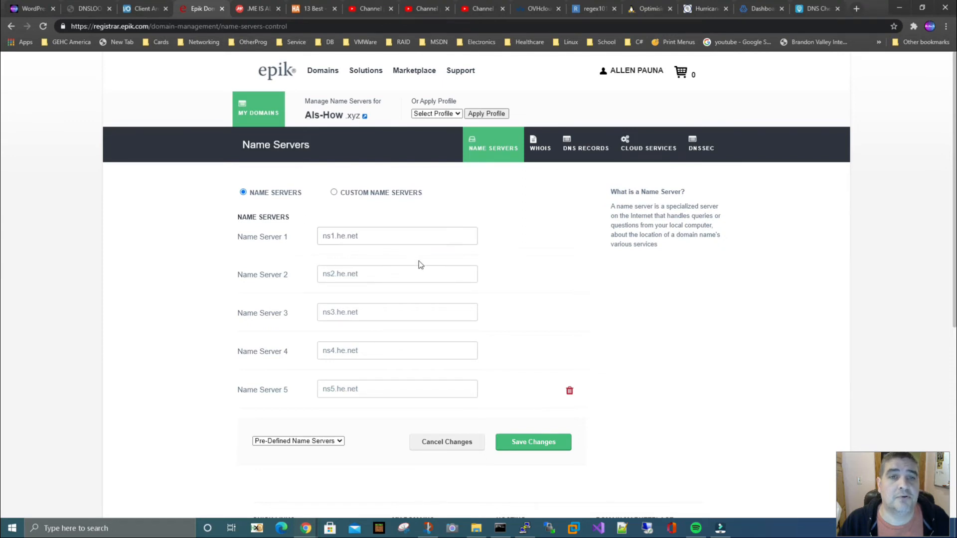
Step: Add als-how.xyz as a new domain at Hurricane Electric and open its zone to inspect the default records
left_click(701, 9)
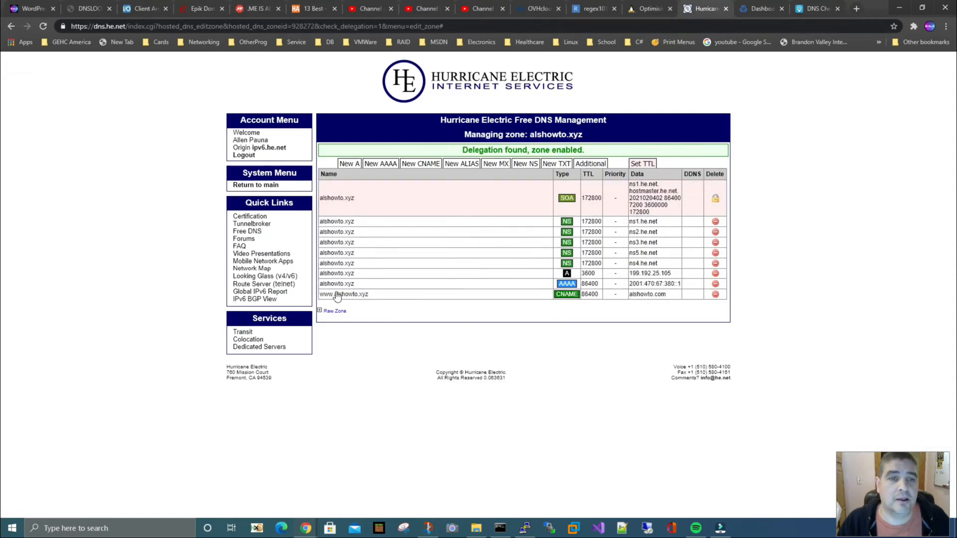
left_click(250, 185)
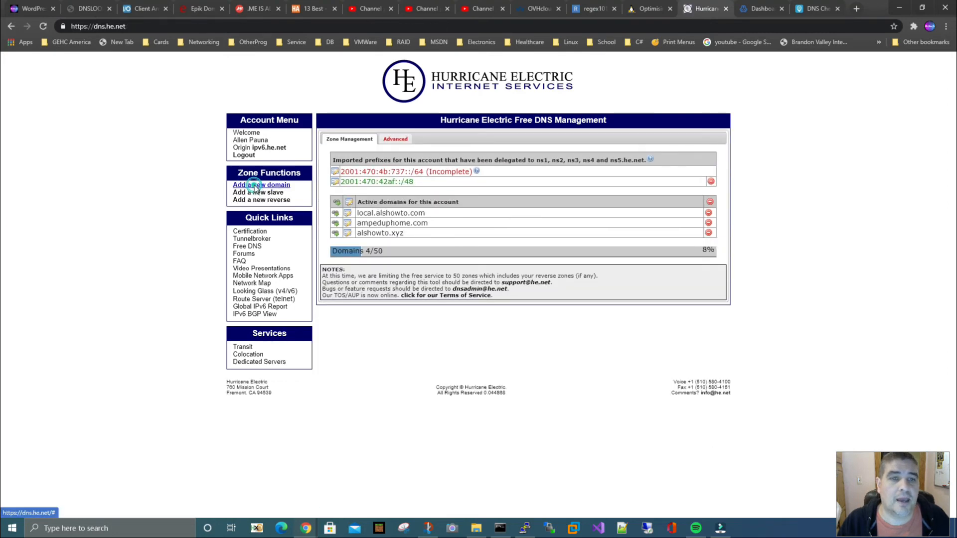
left_click(254, 185)
left_click(314, 123)
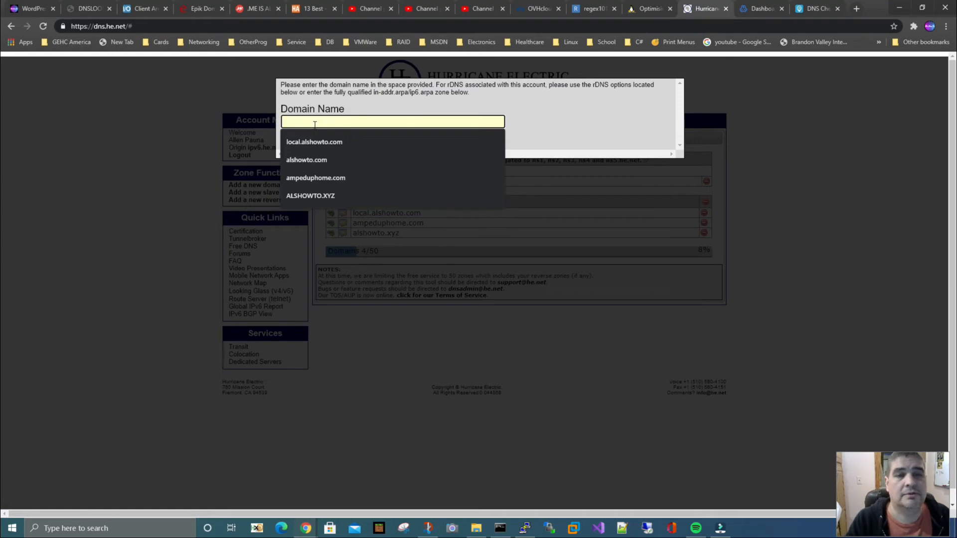
type("als-how")
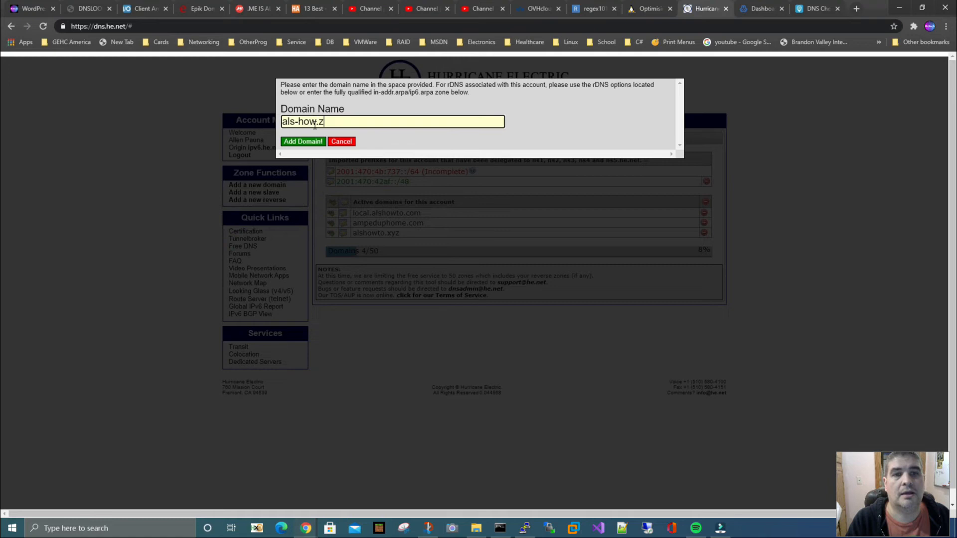
type(".xyz")
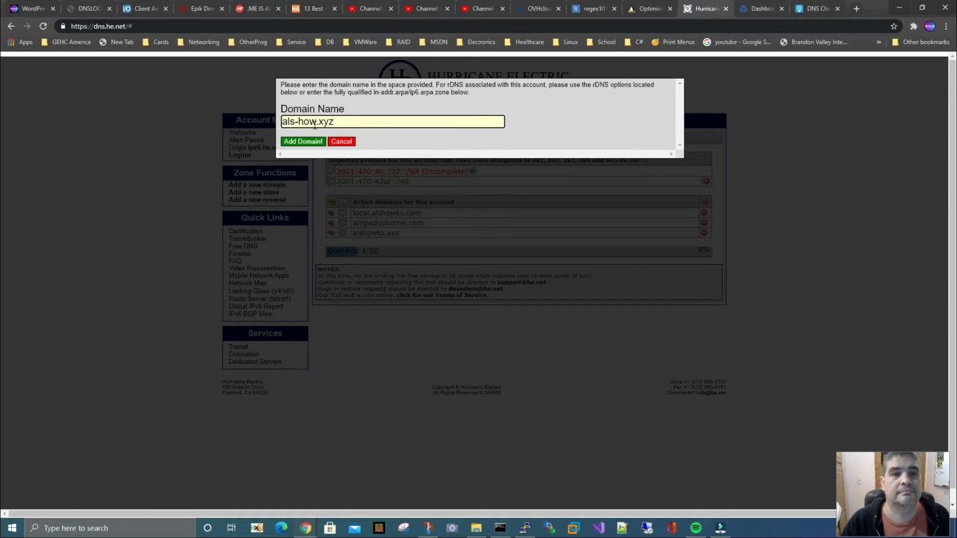
left_click(303, 143)
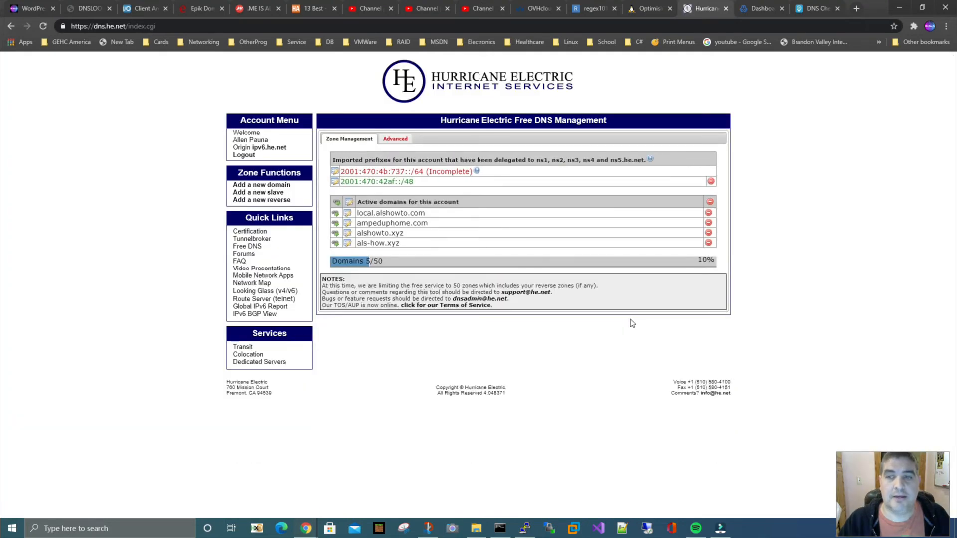
left_click(347, 244)
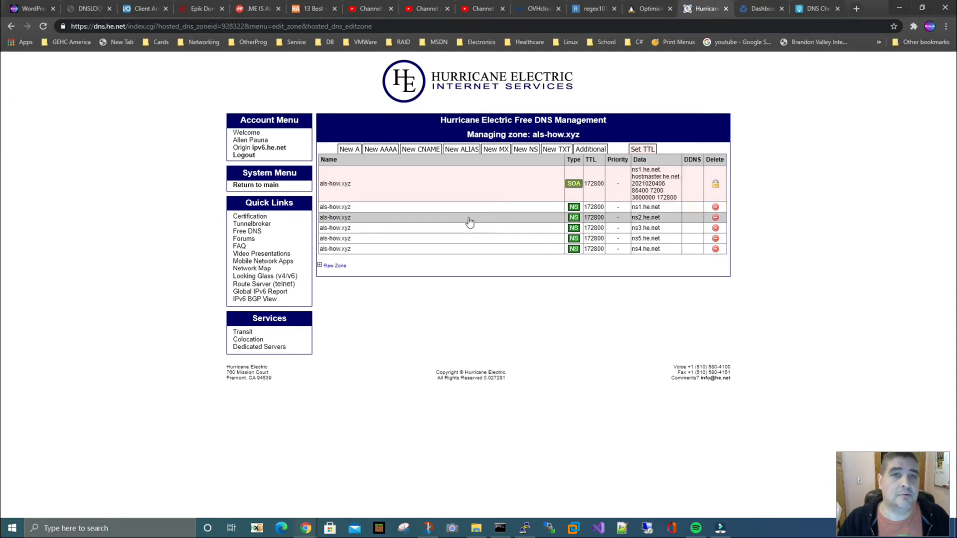
triple_click(356, 184)
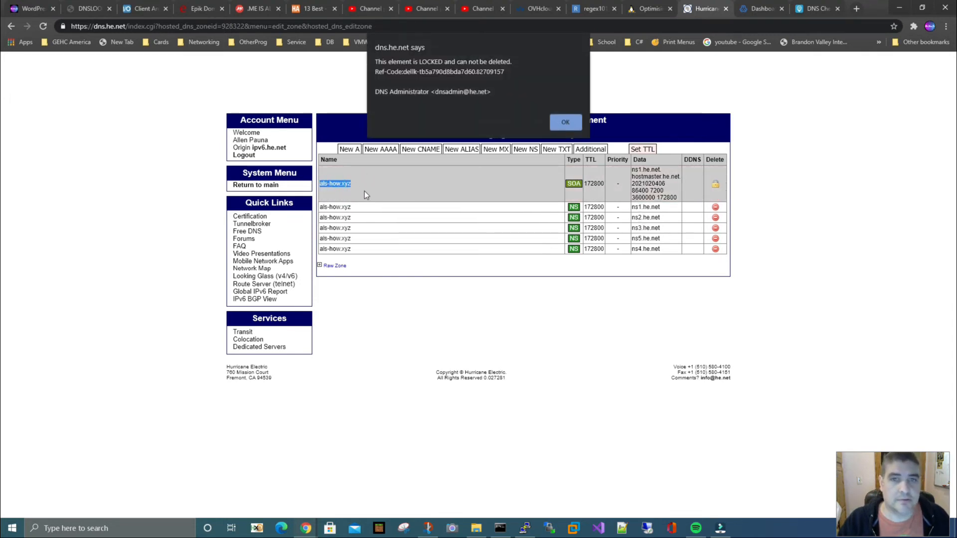
Step: Switch to DNS Checker and look up the NS records of als-how.xyz
left_click(142, 9)
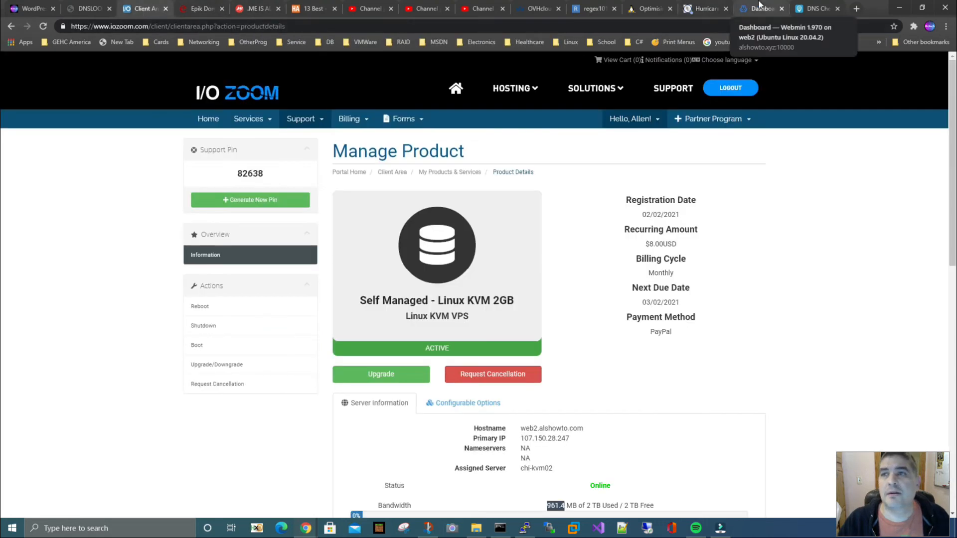
left_click(817, 8)
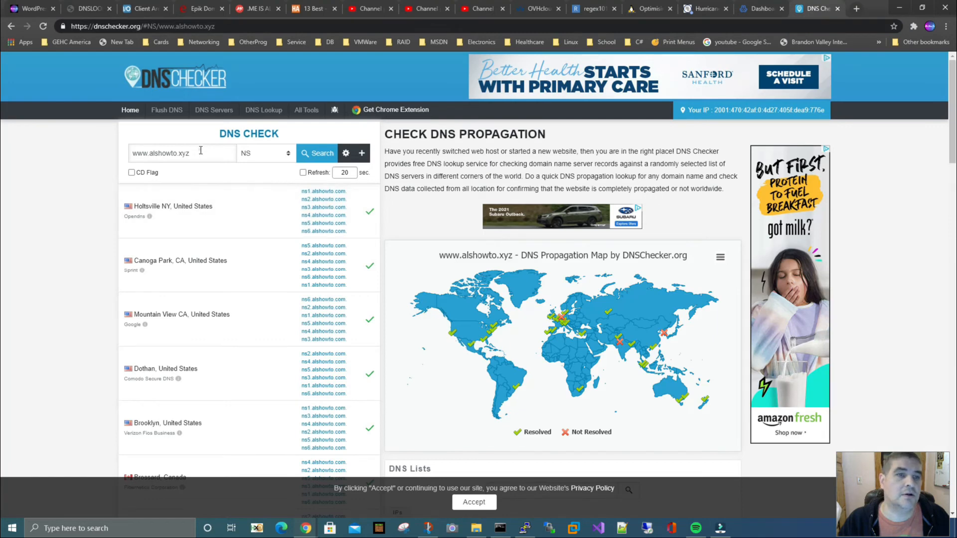
left_click_drag(201, 151, 97, 151)
type("2001:470:67:380::1")
left_click_drag(199, 155, 95, 226)
key("BackSpace")
type("a")
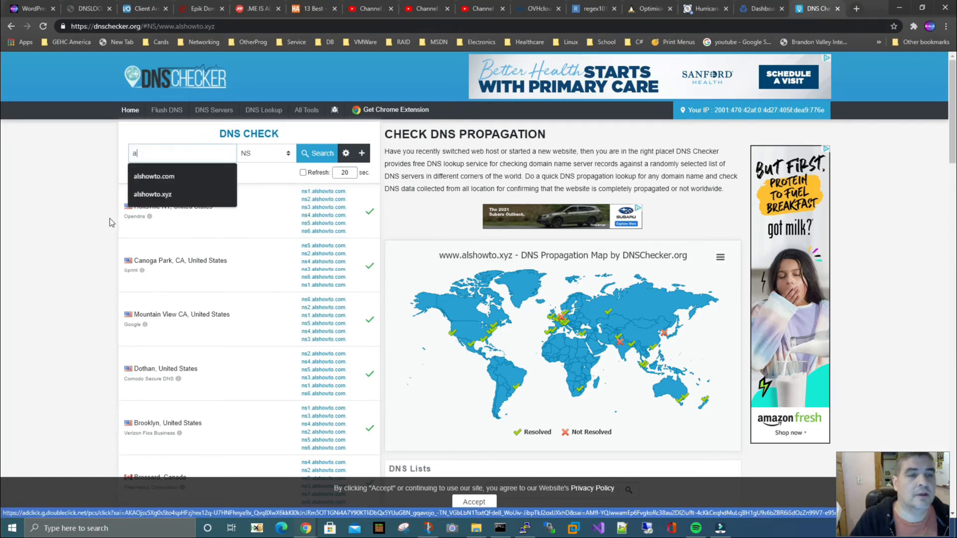
type("ls-h")
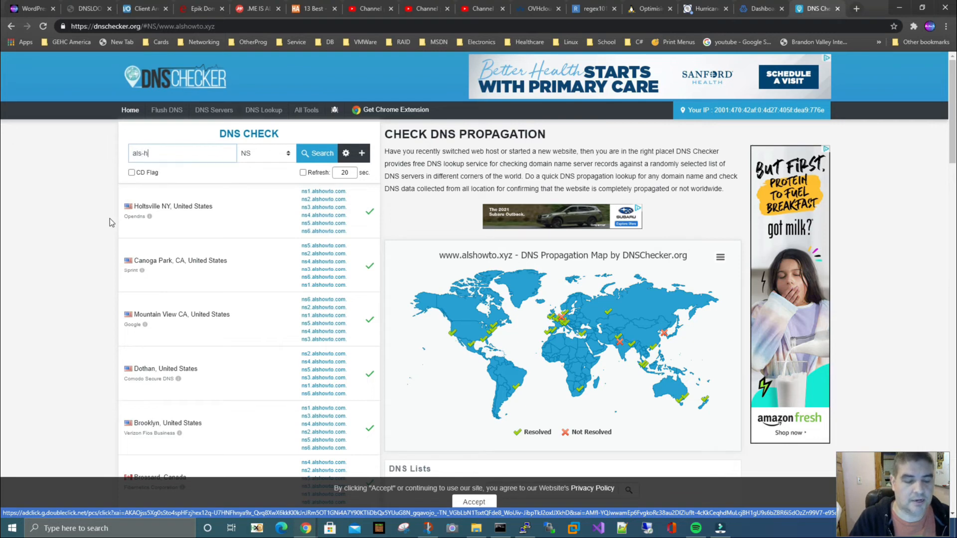
type("ow.xyz")
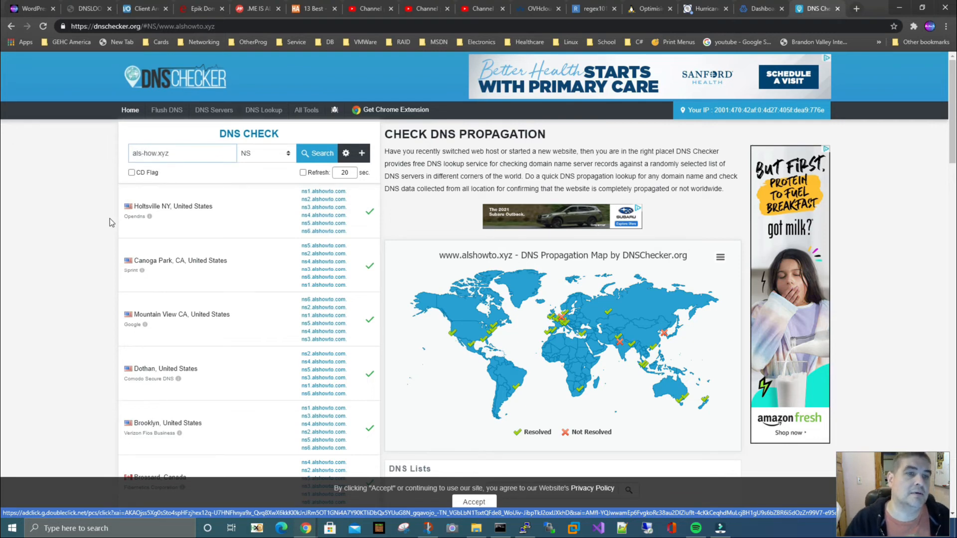
key("Return")
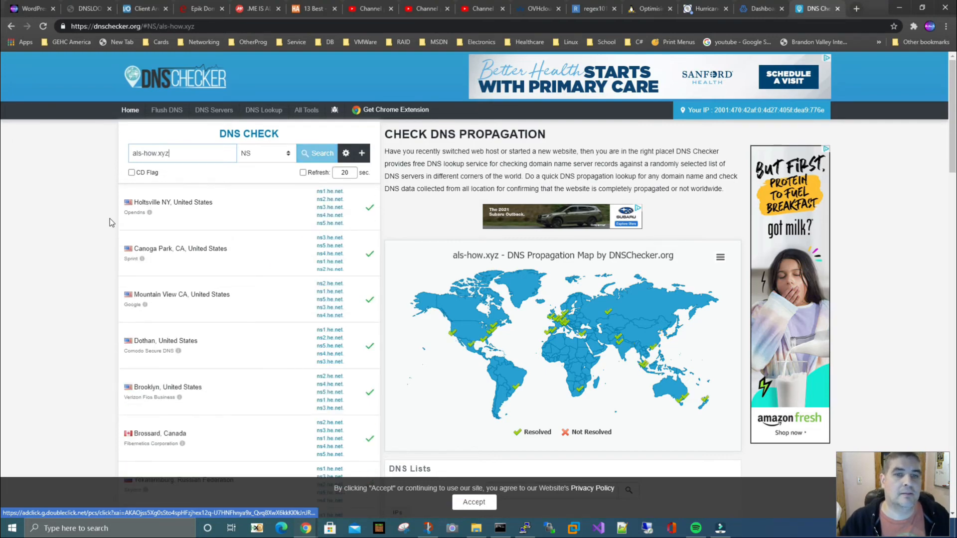
Step: Review the NS lookup results for als-how.xyz across all listed servers
scroll(244, 314, "down", 15)
scroll(243, 325, "down", 10)
scroll(247, 174, "up", 5)
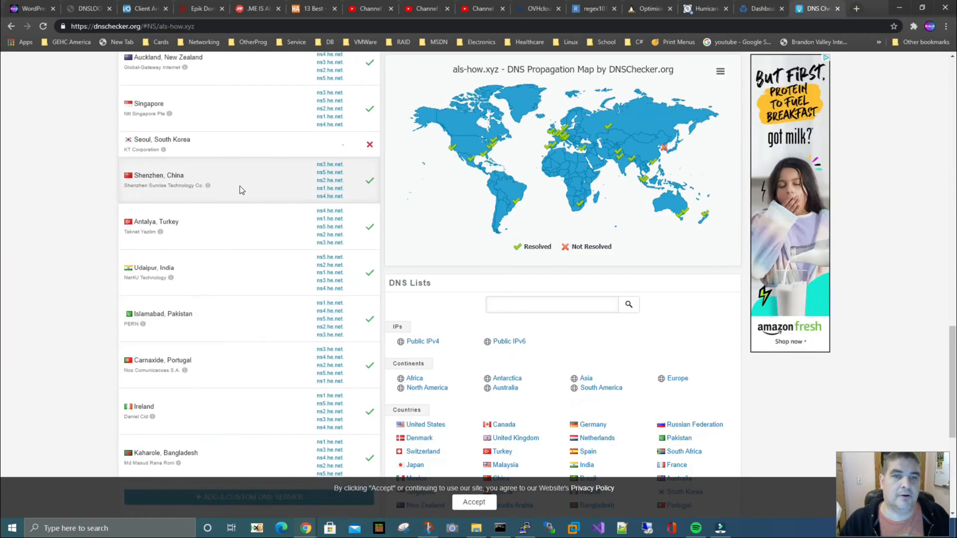
scroll(240, 187, "up", 15)
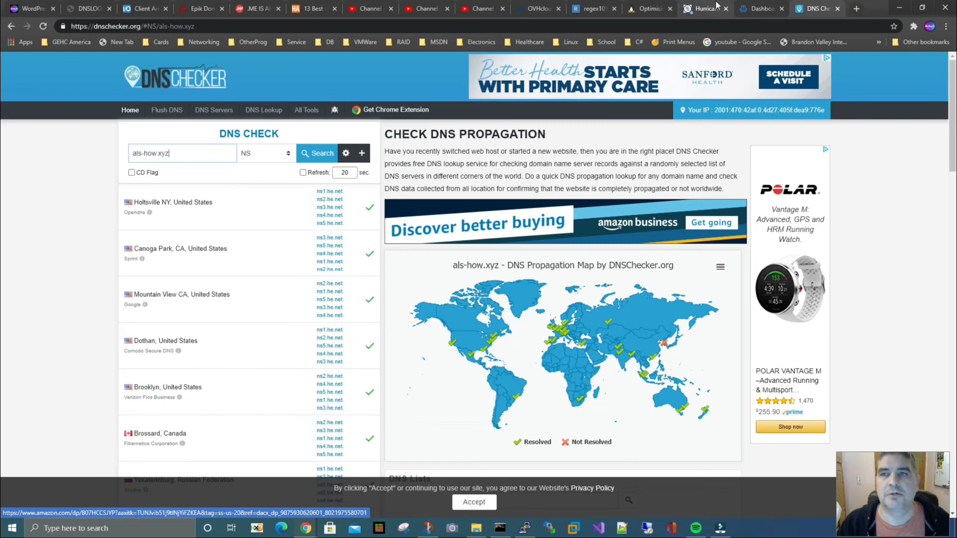
Step: Compare the returned name servers with the als-how.xyz zone at Hurricane Electric and its name server settings at Epik
left_click(704, 11)
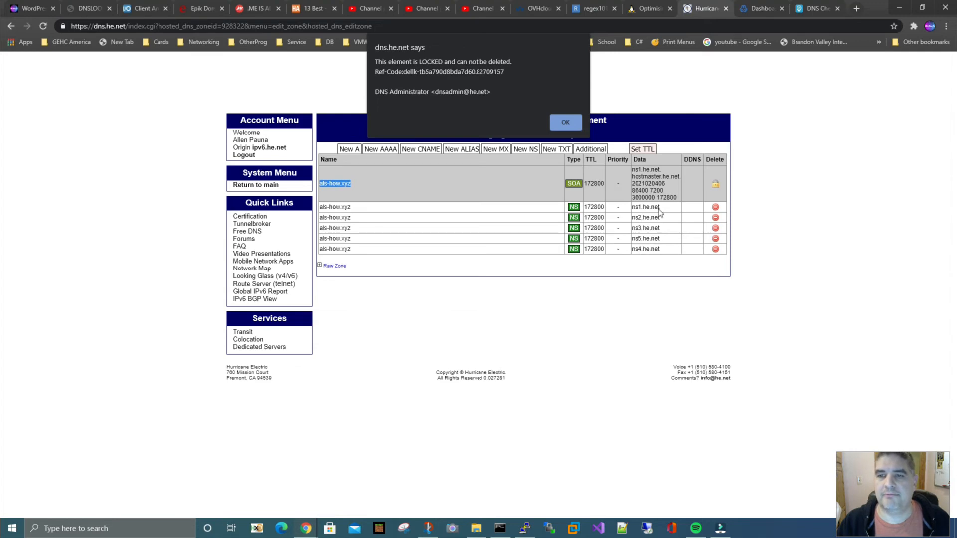
left_click(813, 9)
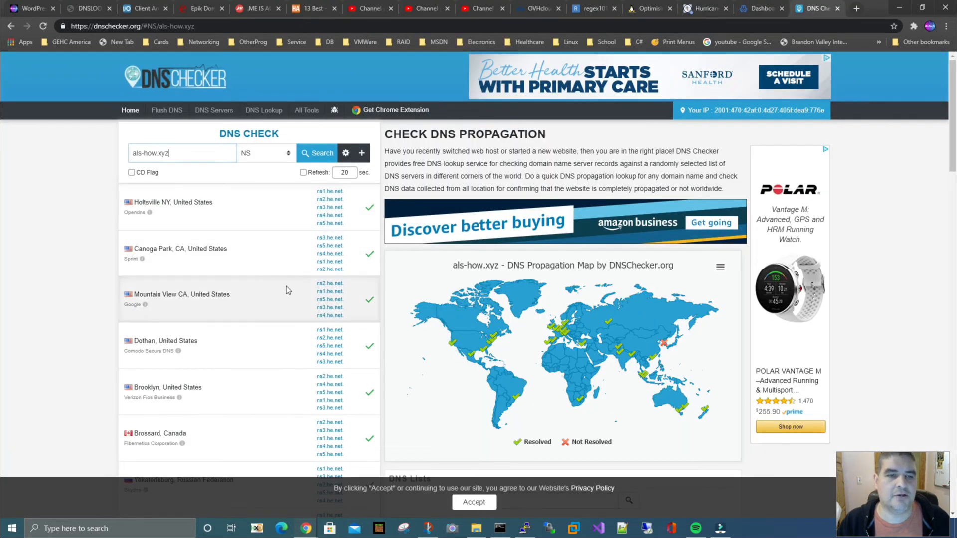
scroll(259, 425, "down", 3)
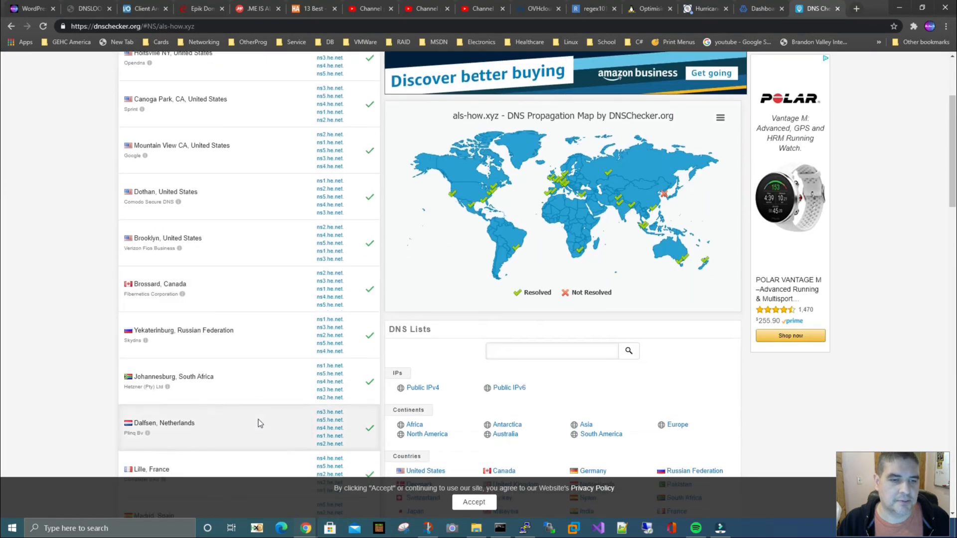
scroll(276, 417, "down", 3)
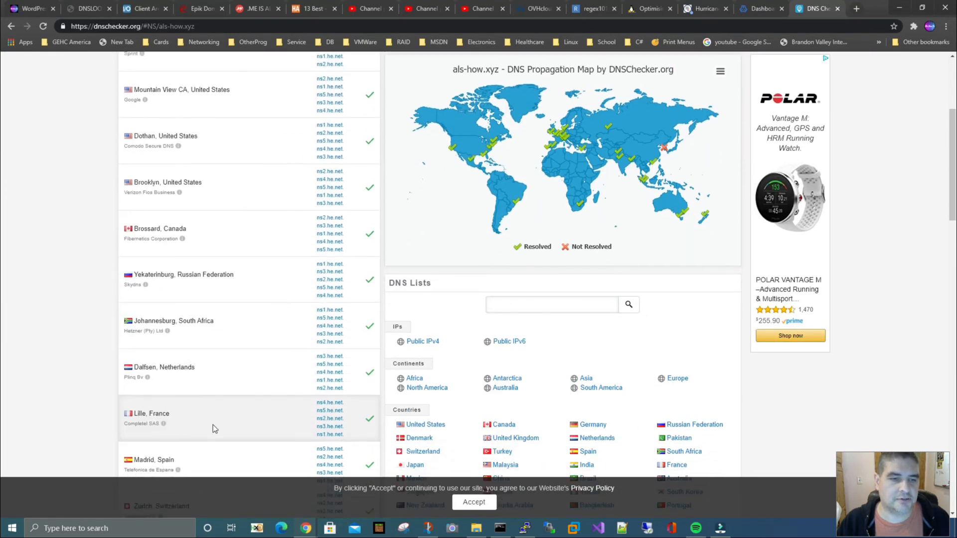
mouse_move(488, 145)
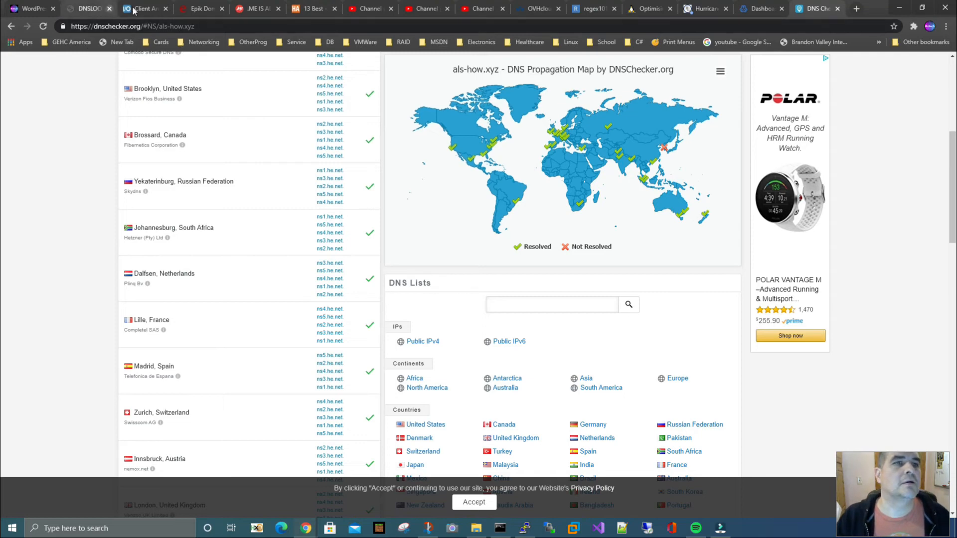
left_click(203, 8)
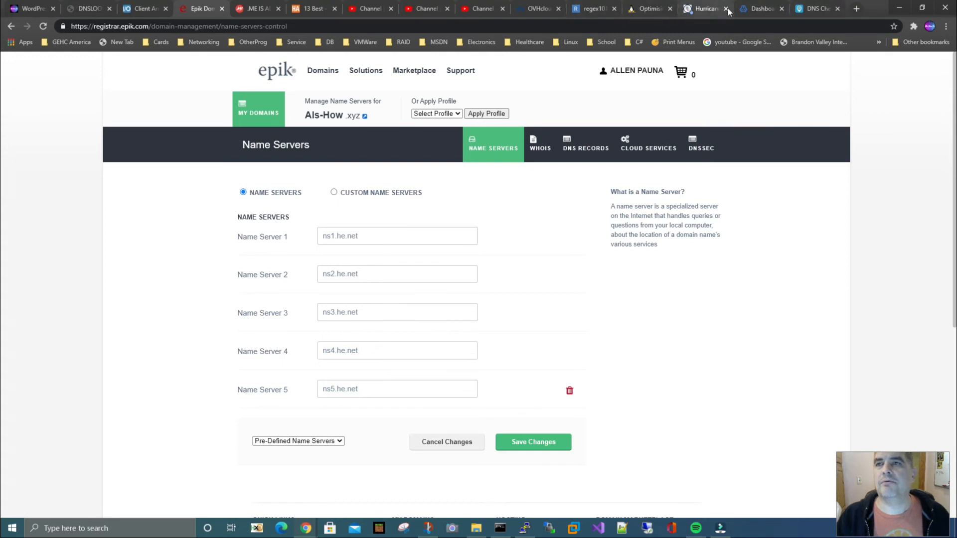
Step: Open the bookmarked DNSLOOKUP.ORG site in a new browser tab
left_click(856, 9)
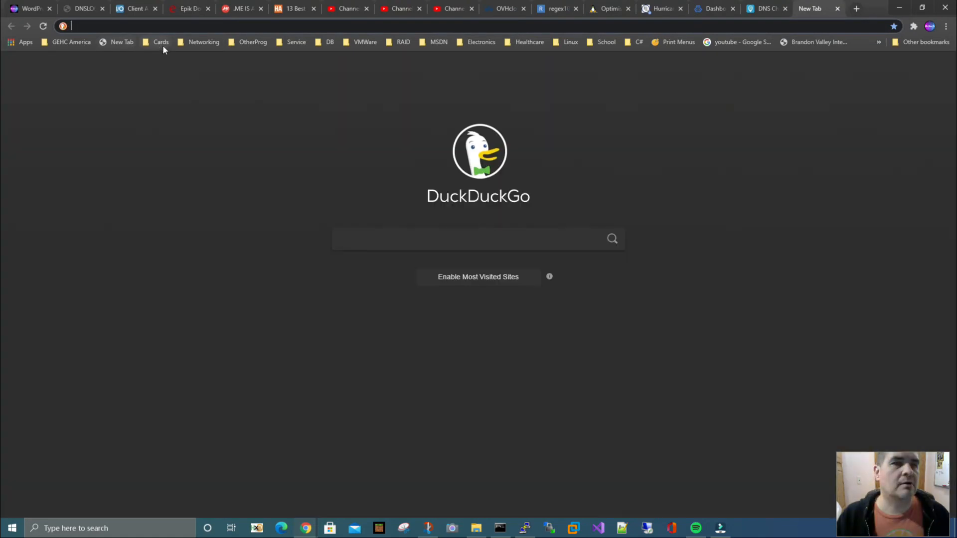
left_click(161, 42)
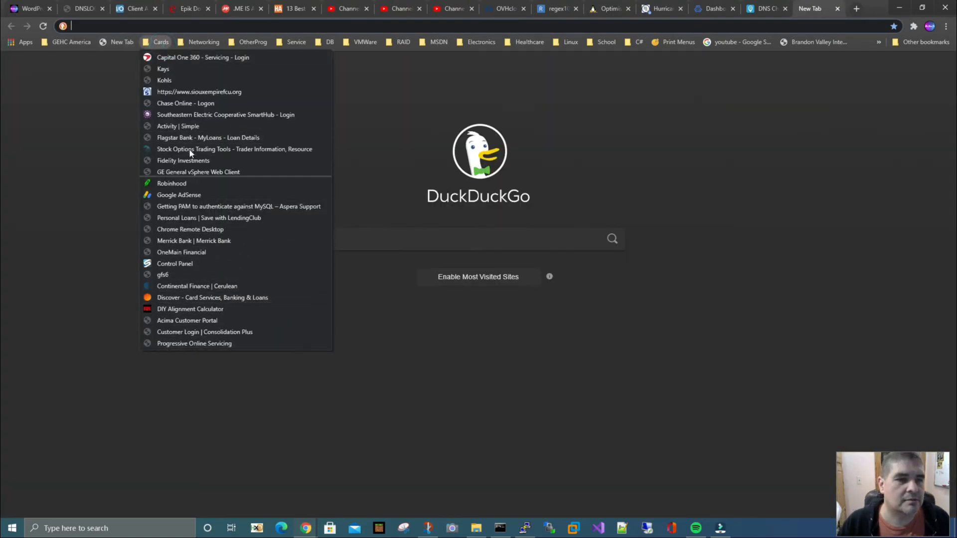
mouse_move(198, 41)
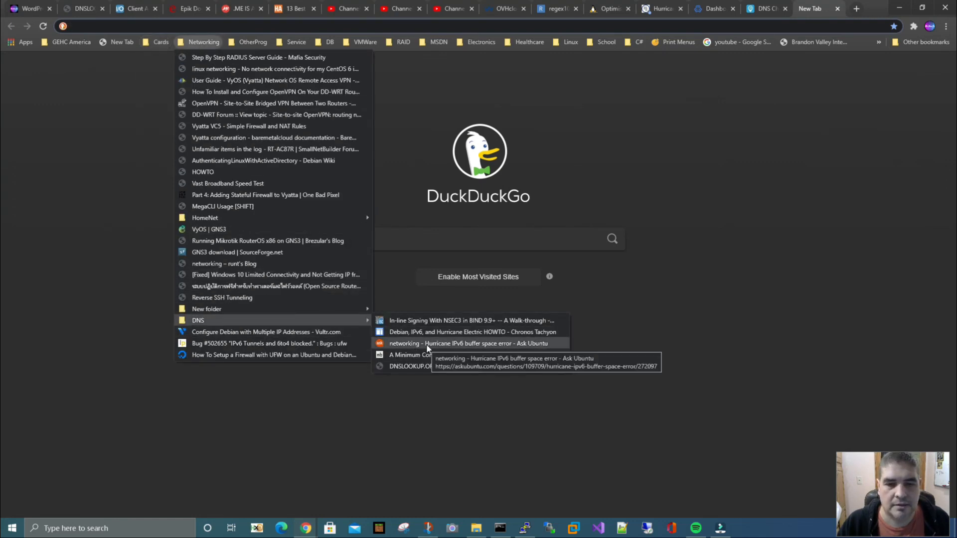
left_click(415, 366)
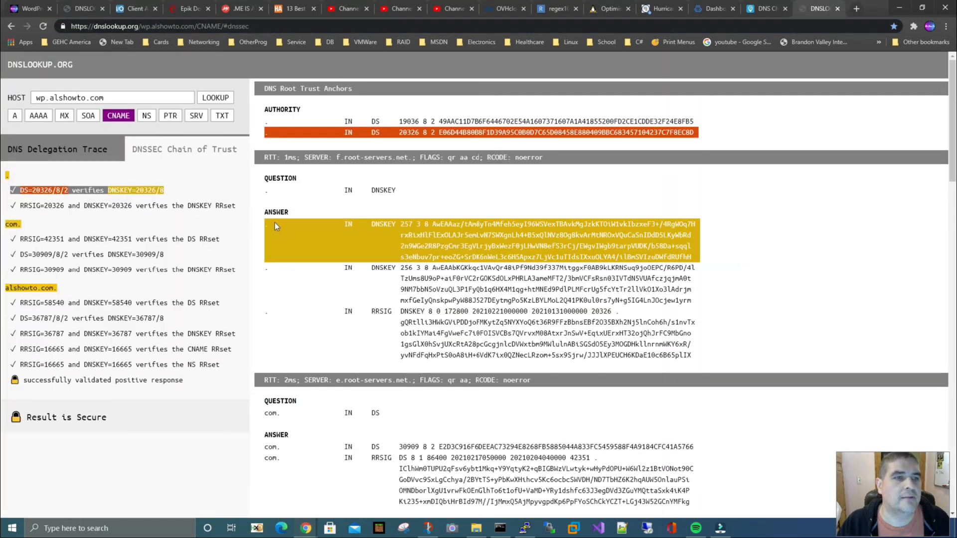
Step: Look up the A record of als-how.xyz and examine the server responses in its DNSSEC chain of trust
left_click_drag(119, 94, 18, 86)
type("2001:470:67:380::1")
left_click_drag(122, 95, 8, 89)
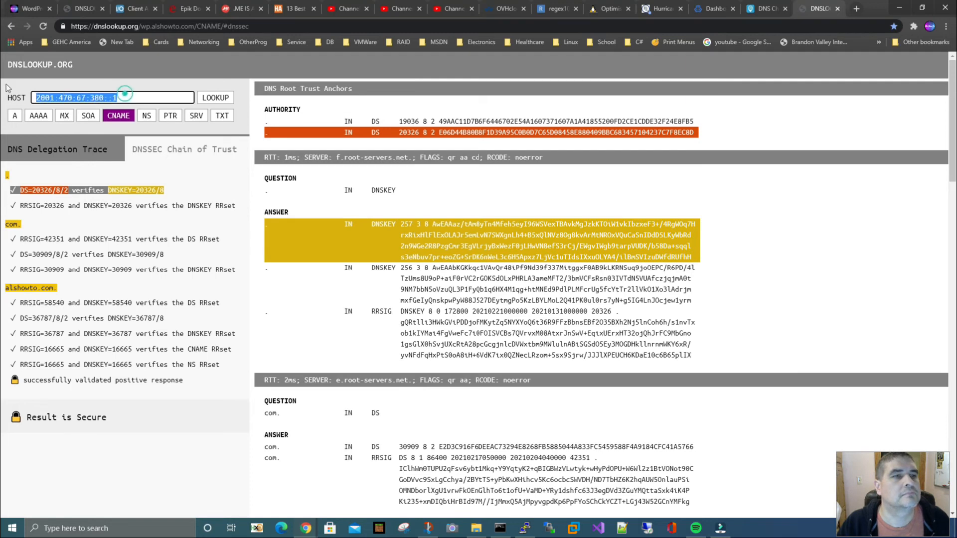
type("als")
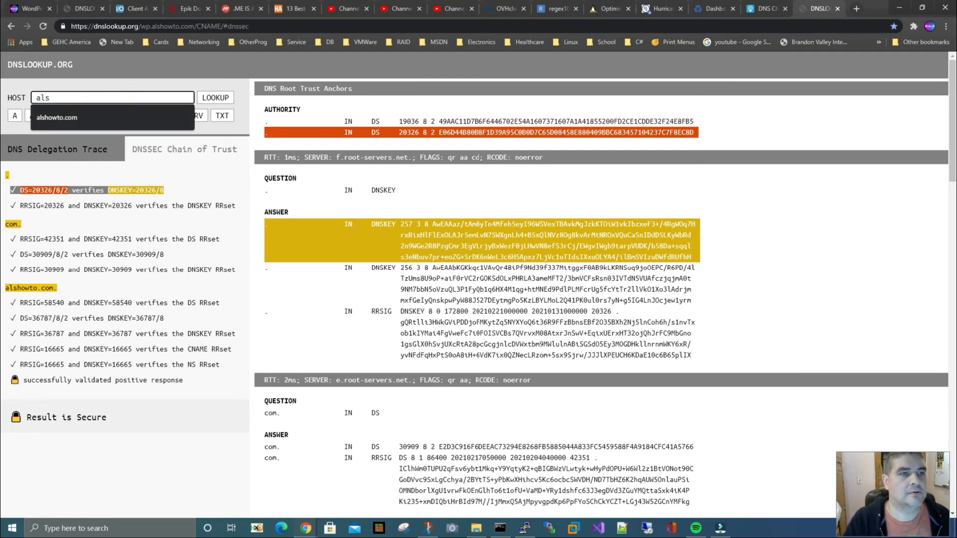
type("-how.xyz")
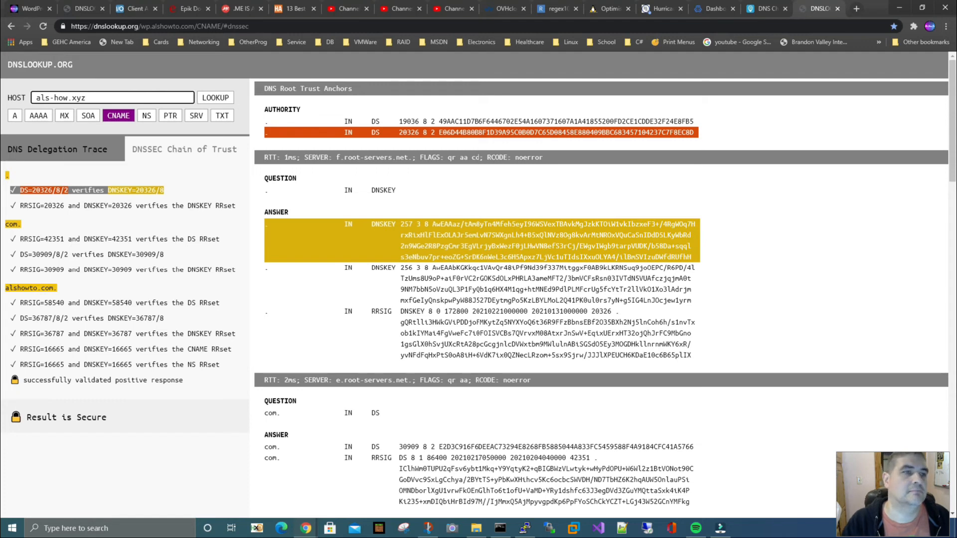
left_click(16, 119)
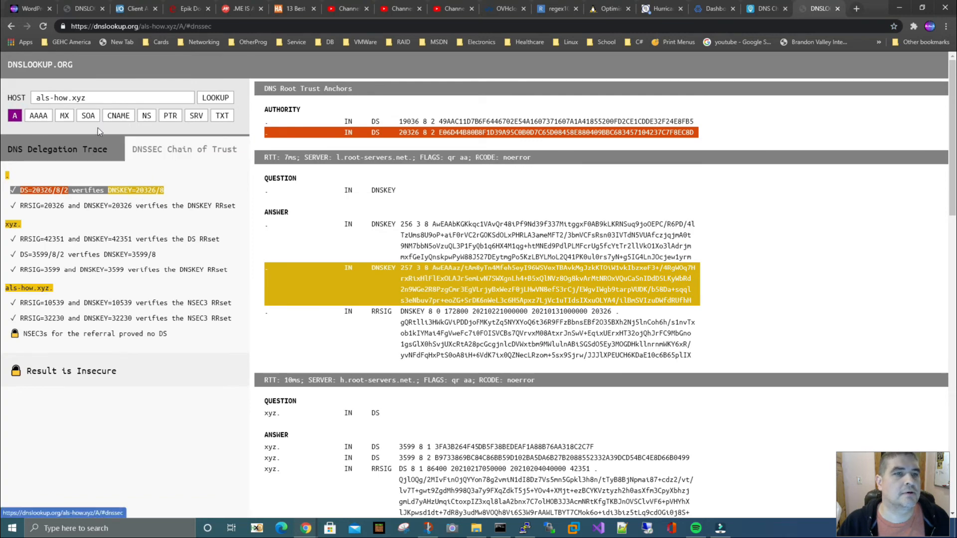
scroll(457, 285, "down", 15)
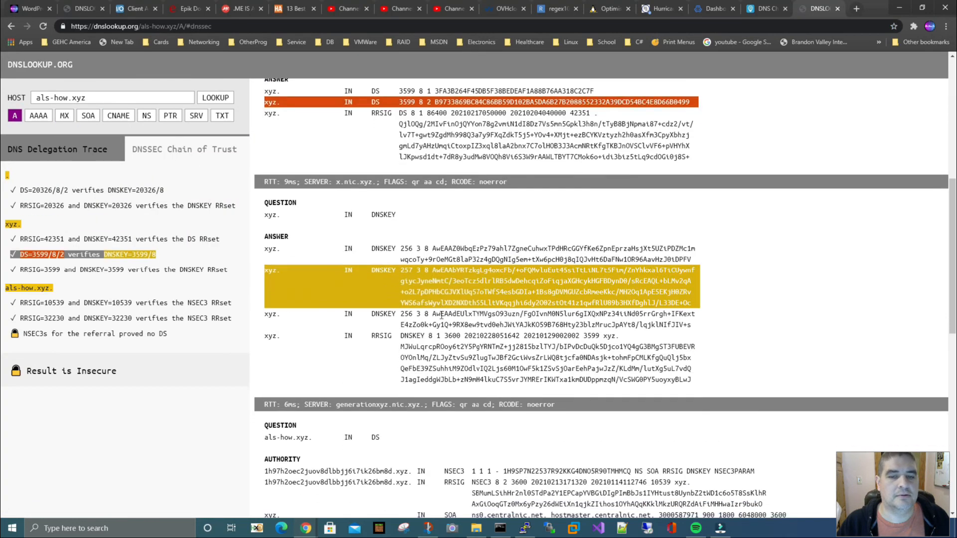
scroll(443, 336, "up", 3)
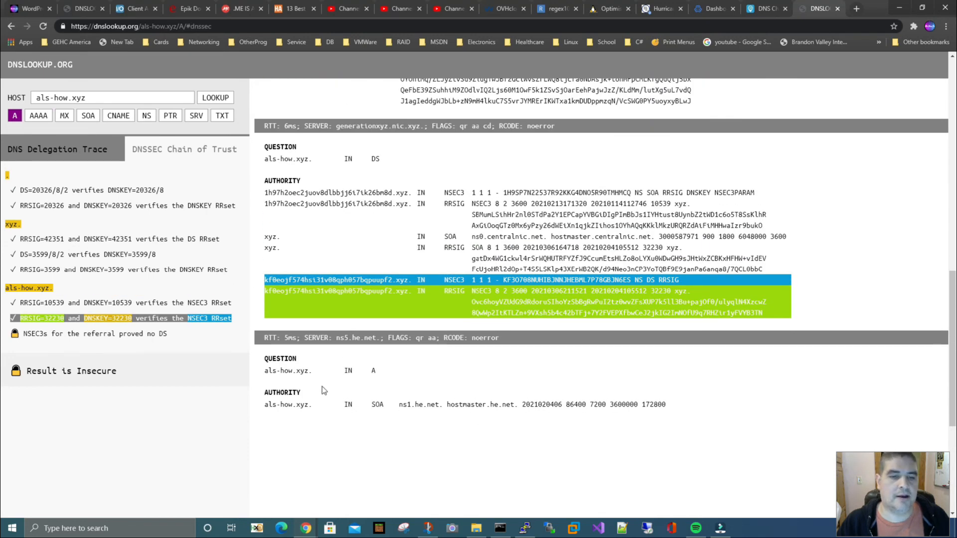
scroll(338, 417, "up", 2)
scroll(319, 399, "down", 4)
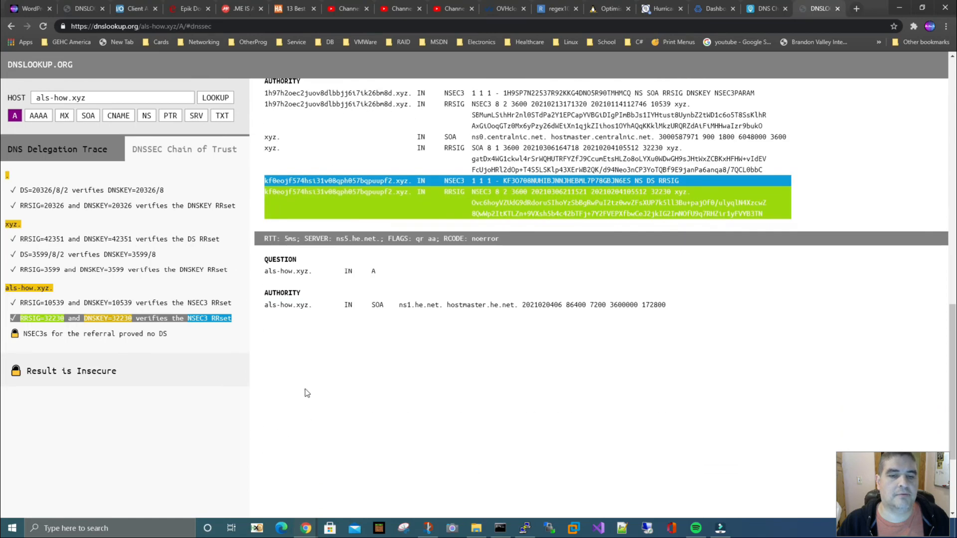
scroll(351, 352, "up", 1)
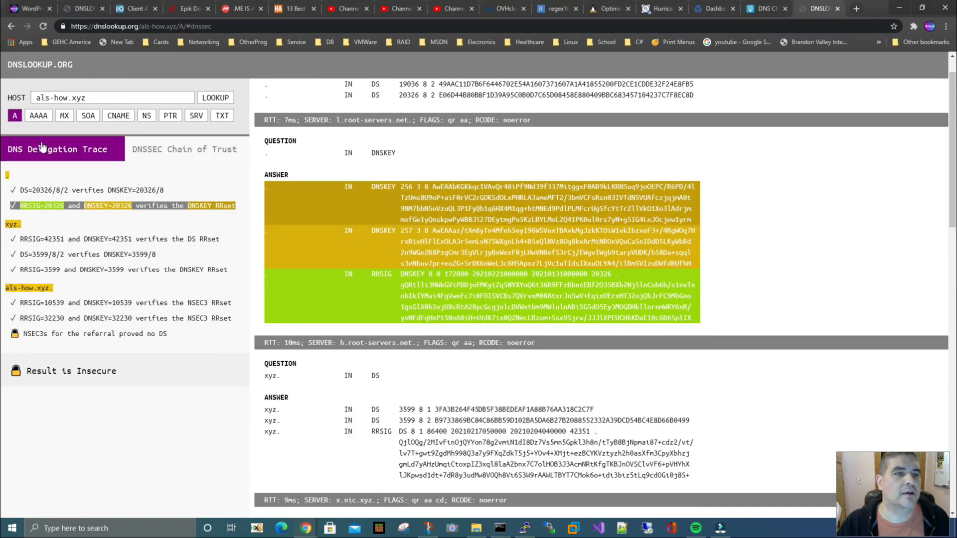
Step: Look up the NS records of als-how.xyz and check the name servers in the final answer
left_click(147, 115)
left_click(212, 98)
scroll(329, 229, "down", 10)
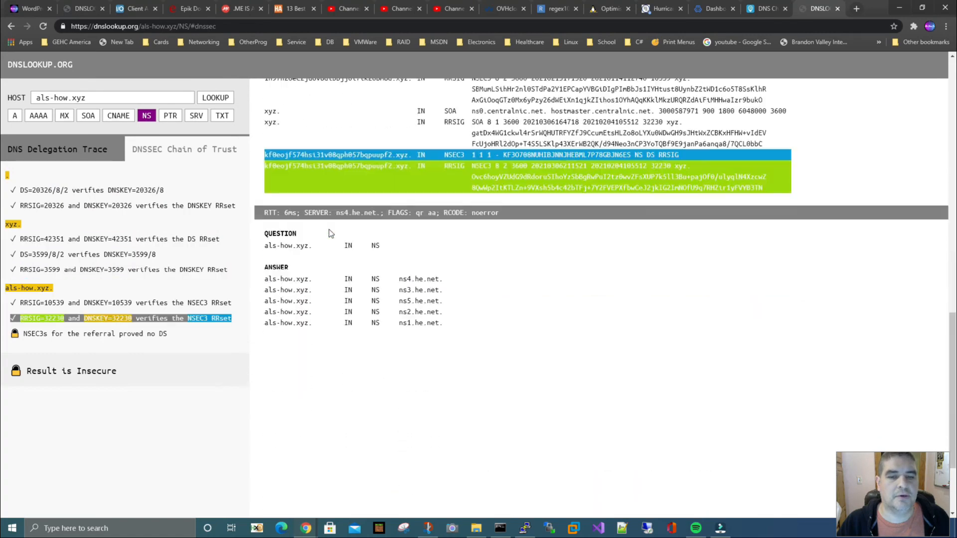
scroll(419, 269, "up", 3)
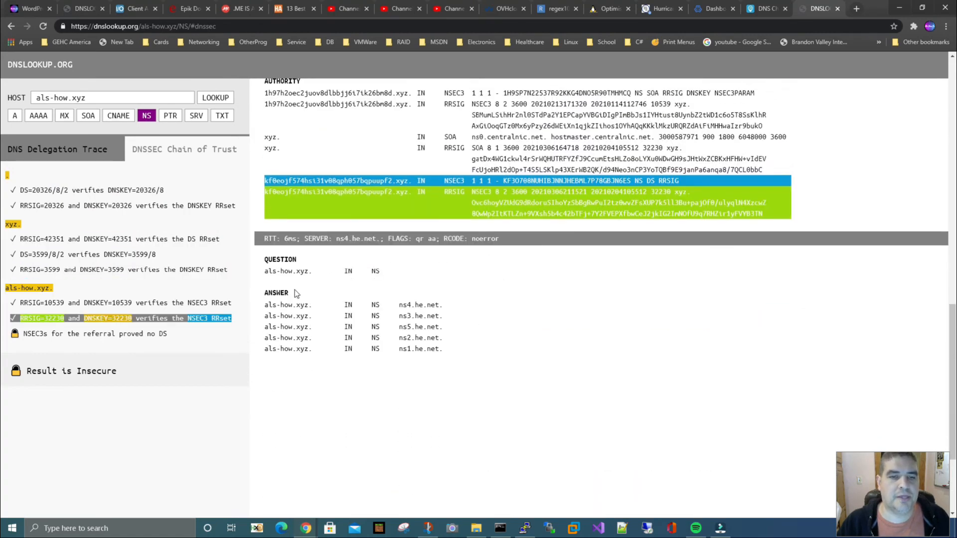
left_click_drag(458, 353, 262, 276)
left_click(537, 332)
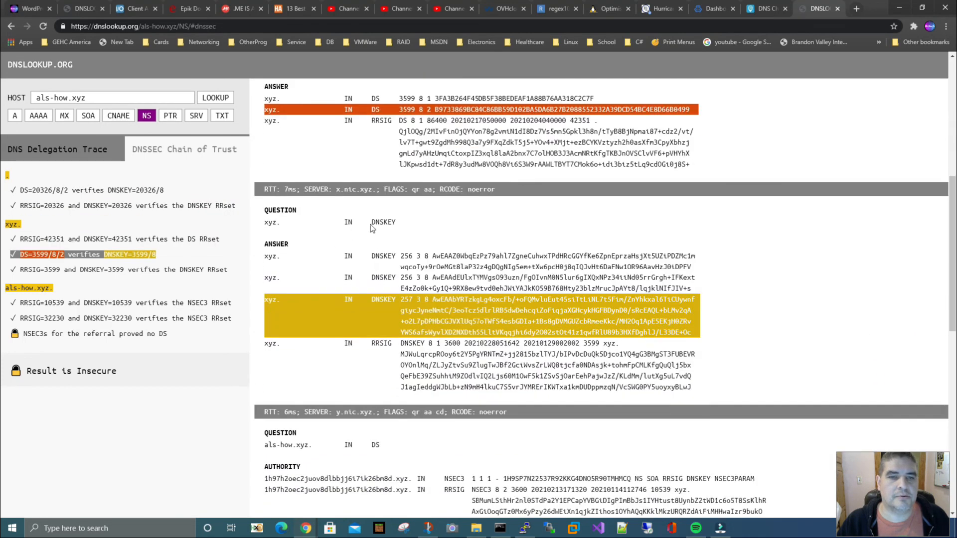
Step: Examine the xyz. registry server responses in the chain of trust and switch to the DNS delegation trace
double_click(365, 189)
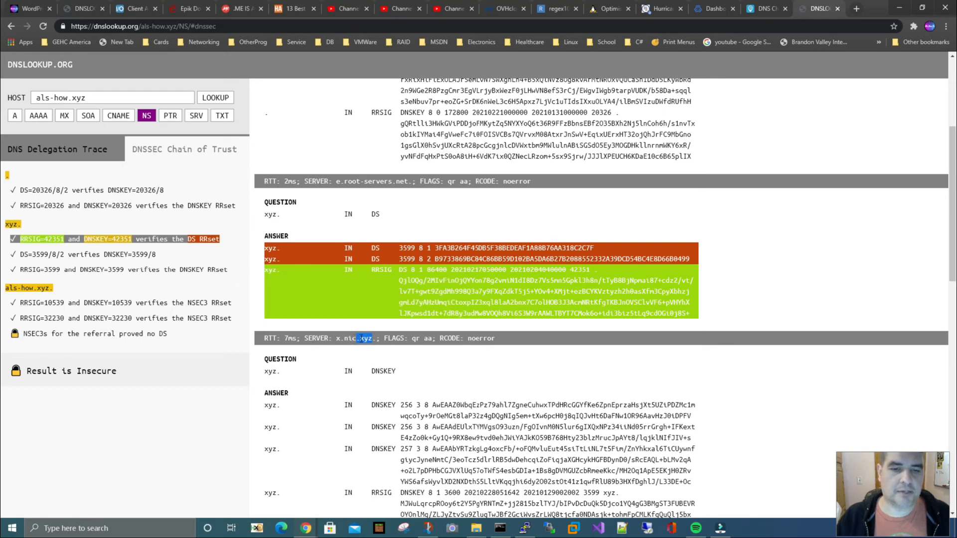
scroll(355, 339, "down", 4)
scroll(390, 359, "down", 5)
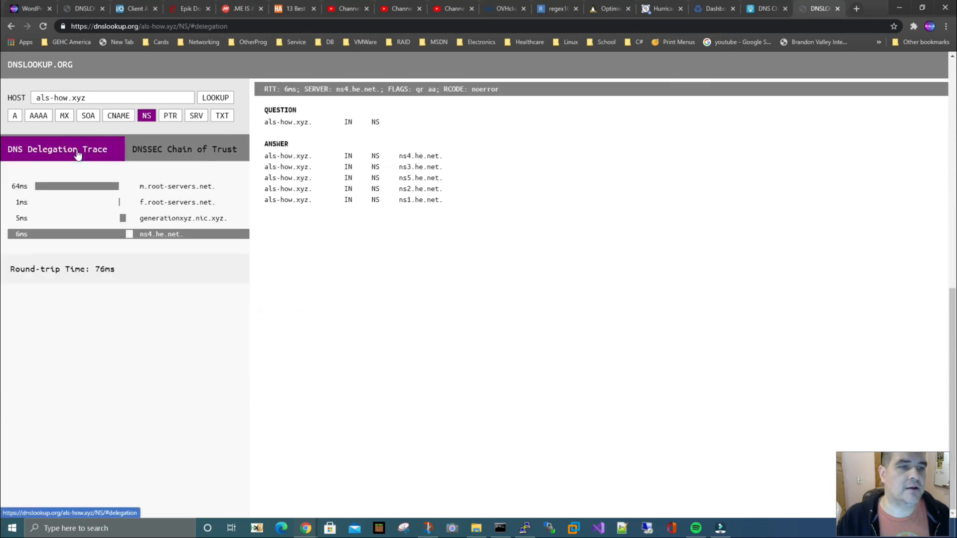
Step: Examine the NS delegation trace of als-how.xyz from the root servers through the xyz. servers to its name servers
scroll(399, 208, "up", 5)
scroll(399, 207, "up", 5)
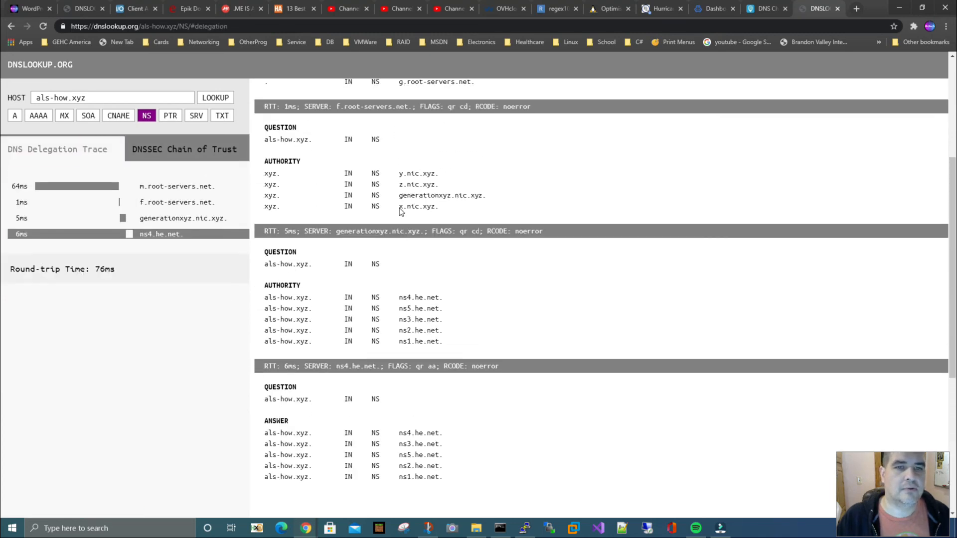
scroll(400, 208, "down", 3)
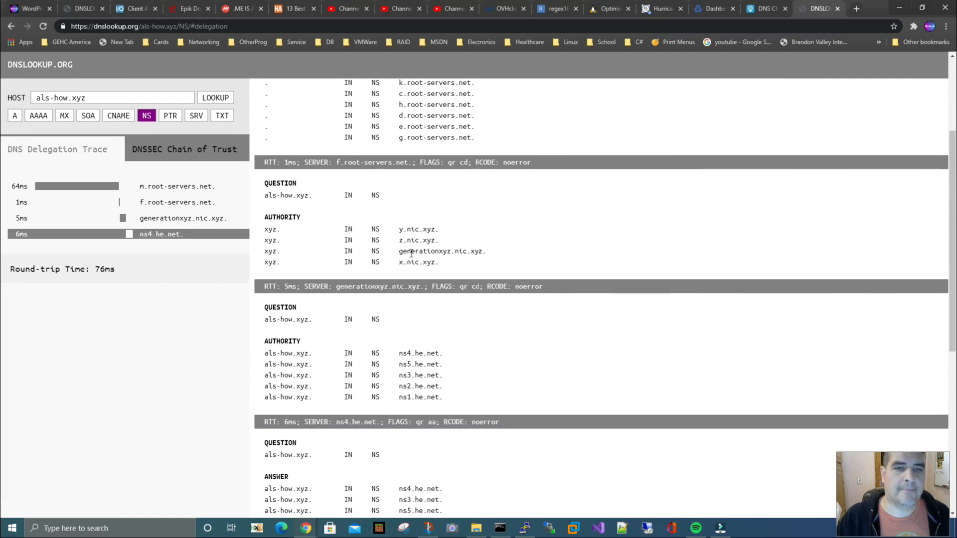
scroll(474, 249, "up", 3)
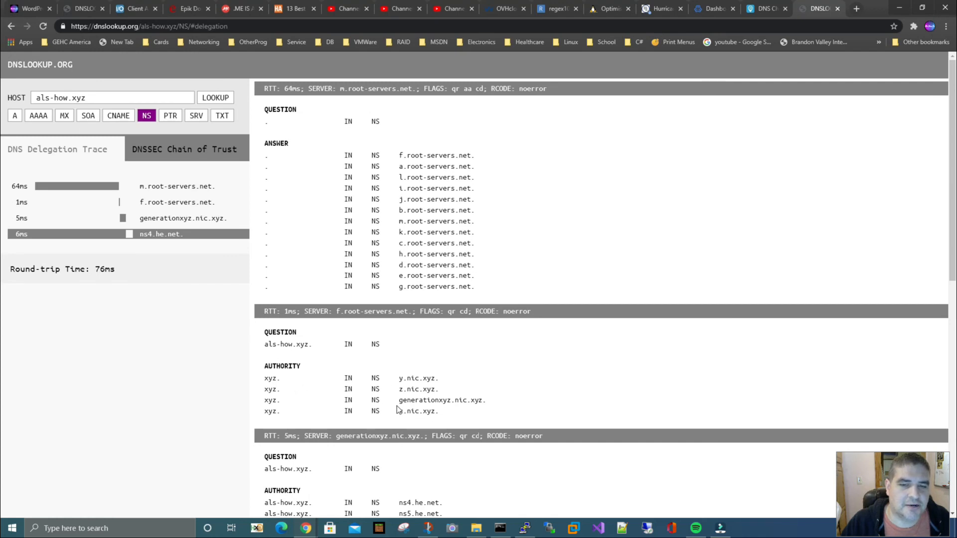
scroll(429, 399, "down", 3)
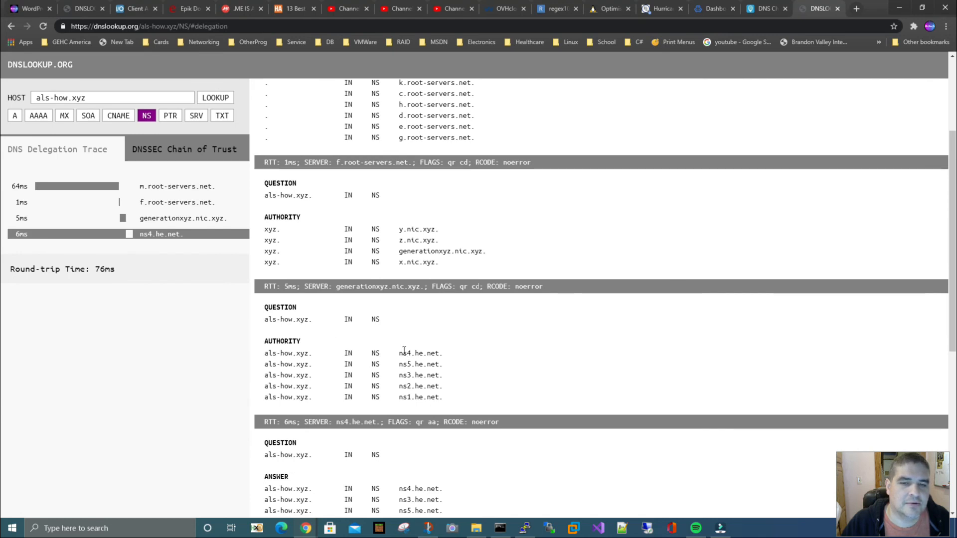
scroll(547, 344, "down", 3)
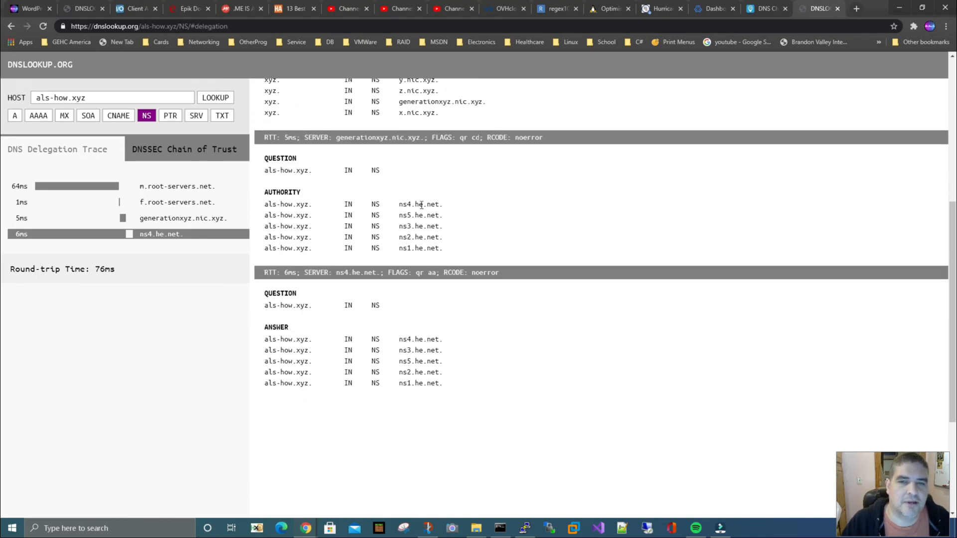
scroll(469, 319, "up", 6)
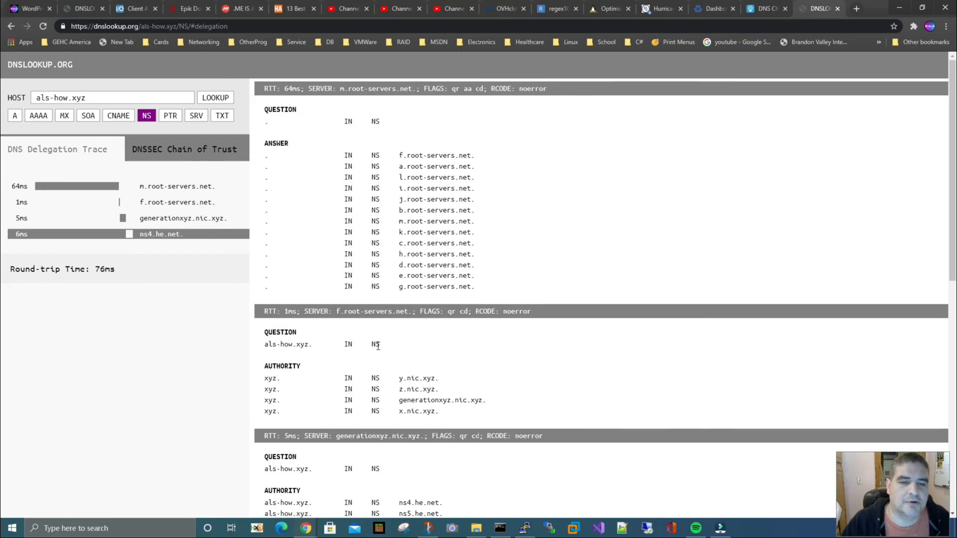
scroll(369, 349, "down", 4)
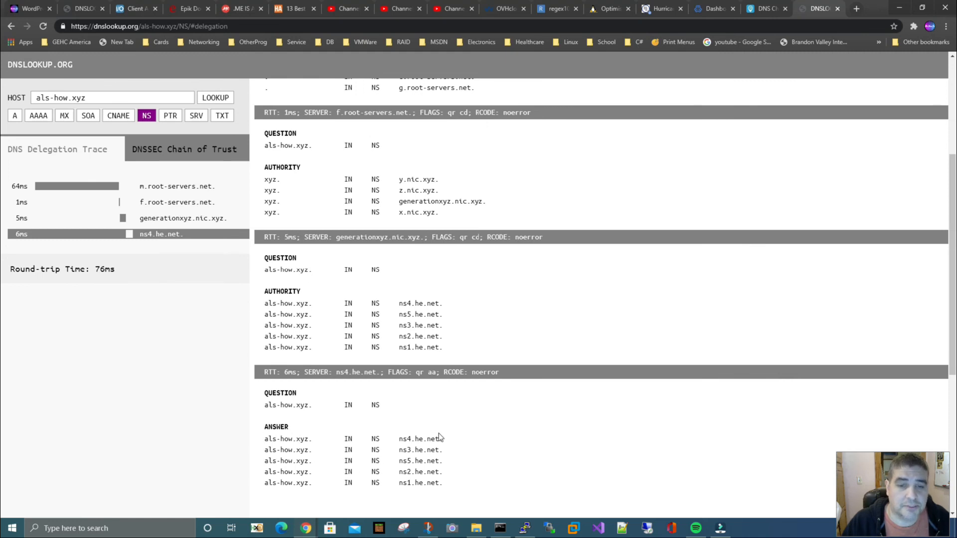
Step: Compare the response of the final server, ns4.he.net, with the root and registry levels of the delegation trace
left_click_drag(337, 372, 376, 372)
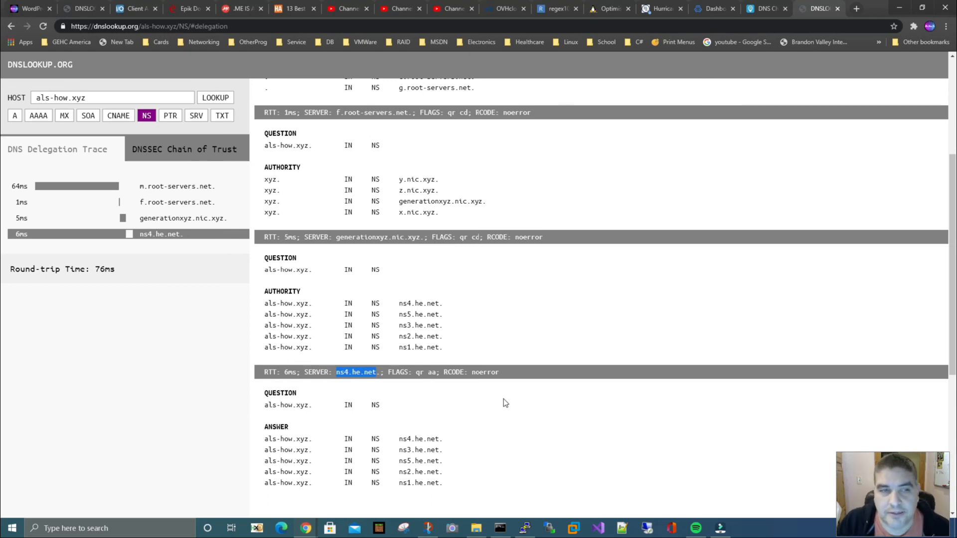
scroll(493, 409, "up", 4)
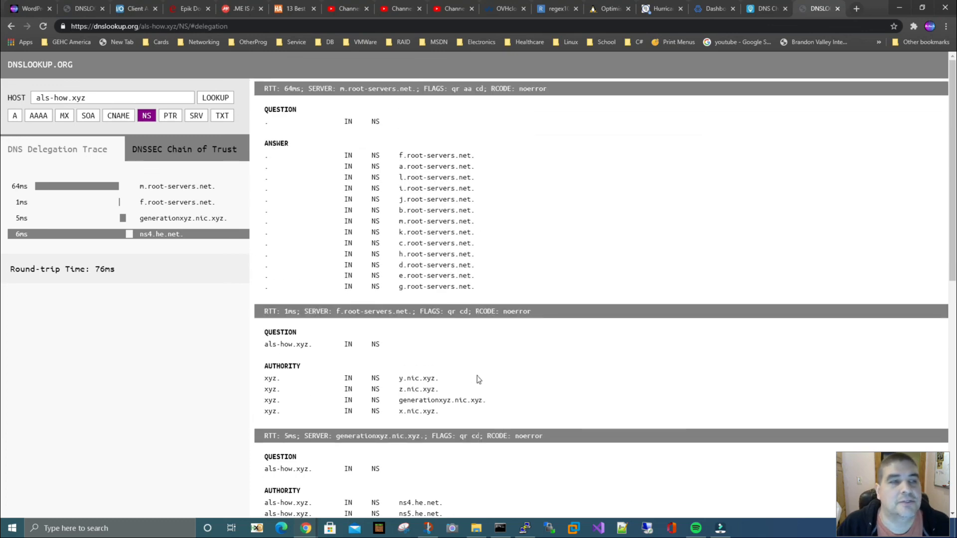
scroll(477, 379, "down", 7)
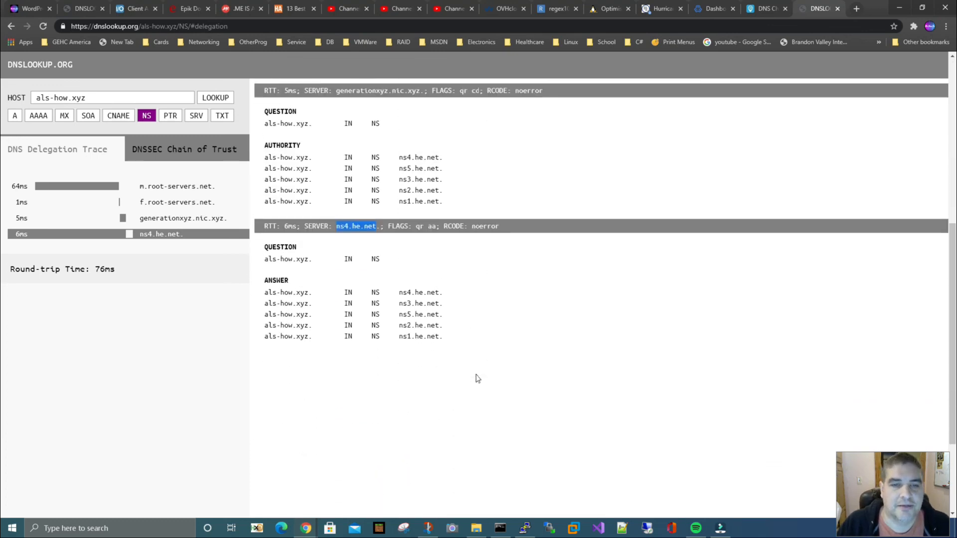
scroll(474, 376, "up", 7)
scroll(302, 197, "down", 7)
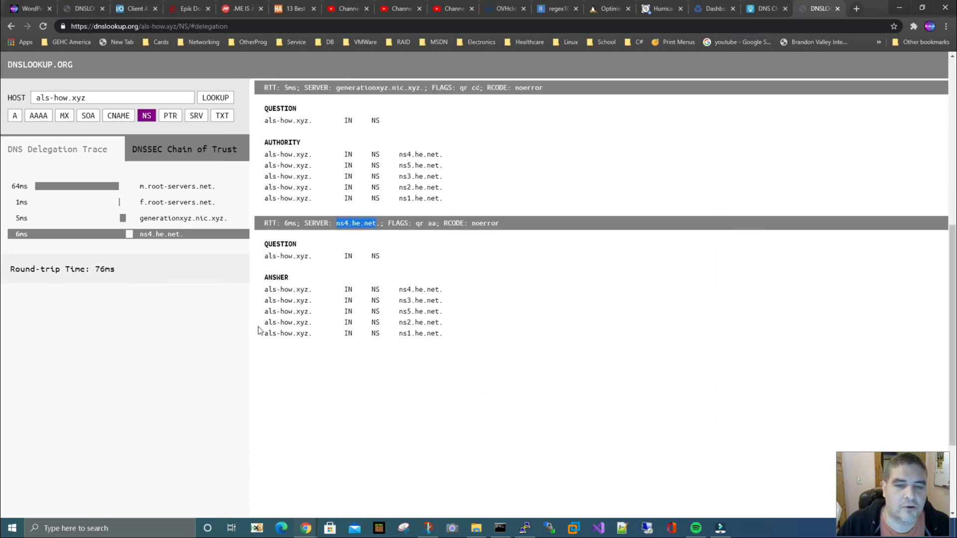
scroll(486, 344, "up", 7)
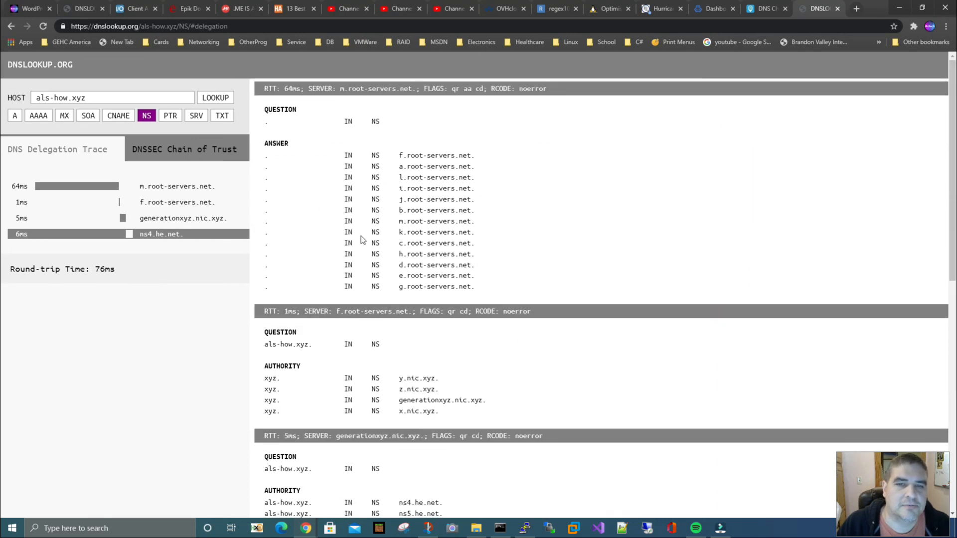
scroll(393, 304, "down", 5)
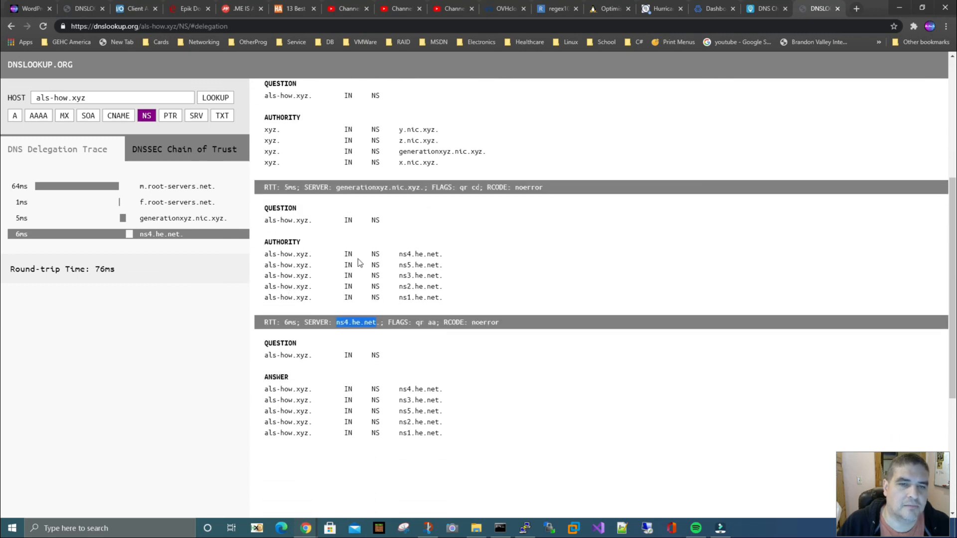
scroll(356, 269, "up", 5)
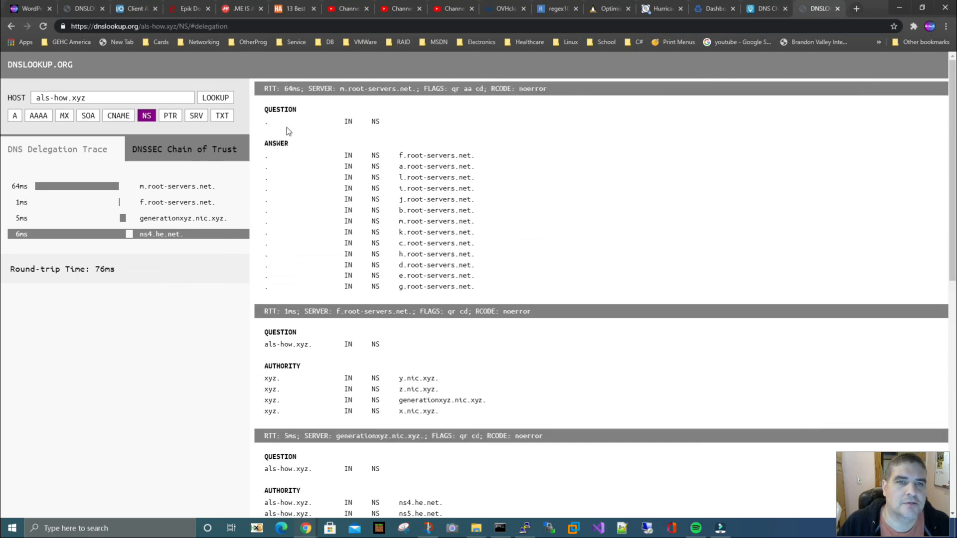
Step: Follow the queried names in the trace from the root dot down to the als-how.xyz question at the final server
double_click(266, 156)
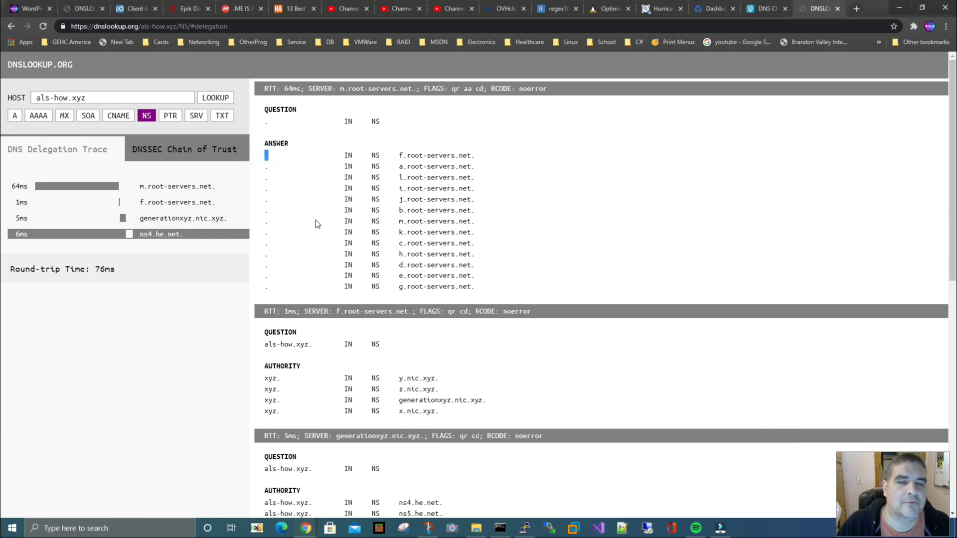
scroll(315, 219, "down", 4)
double_click(297, 146)
scroll(331, 191, "down", 6)
scroll(337, 244, "up", 3)
left_click_drag(265, 273, 309, 271)
scroll(336, 311, "up", 2)
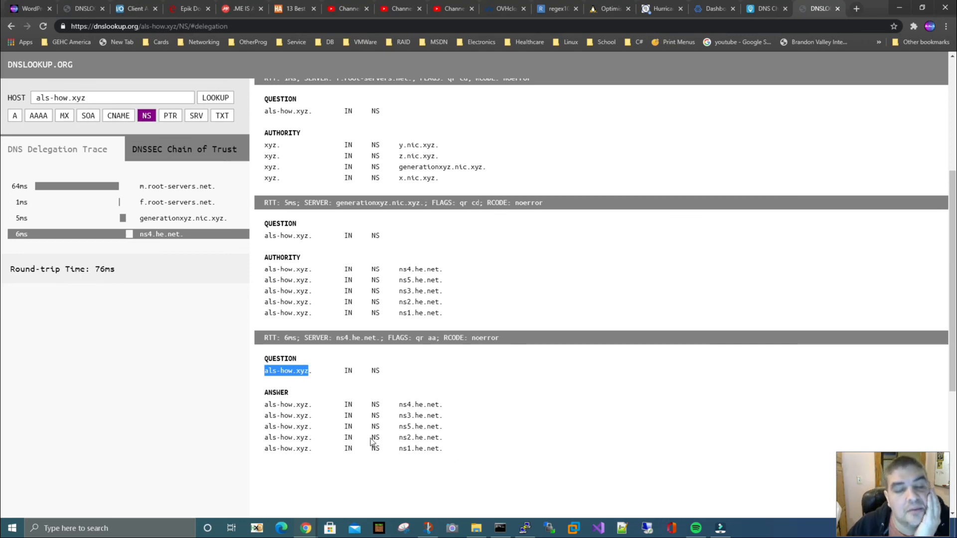
scroll(379, 404, "up", 5)
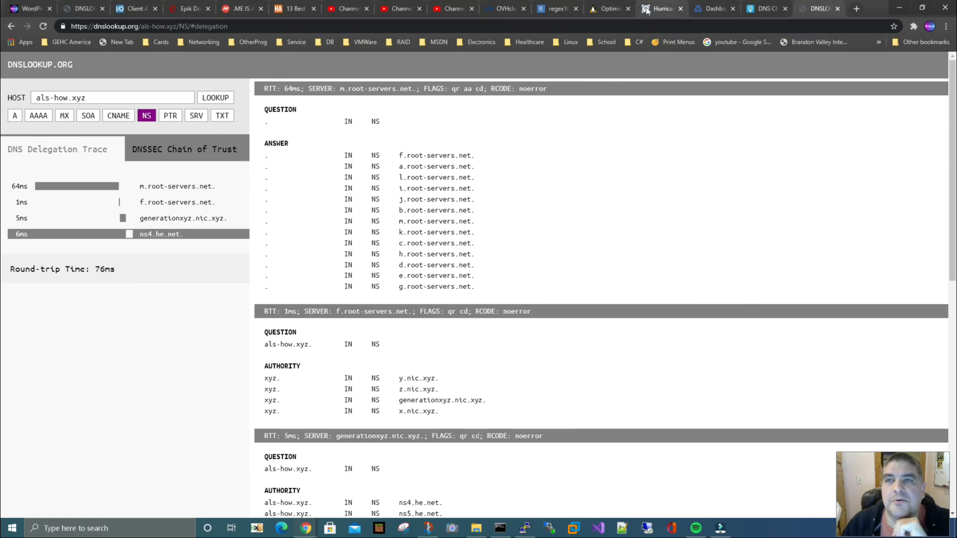
Step: Switch to the als-how.xyz zone at Hurricane Electric and try to delete its SOA record
left_click(662, 14)
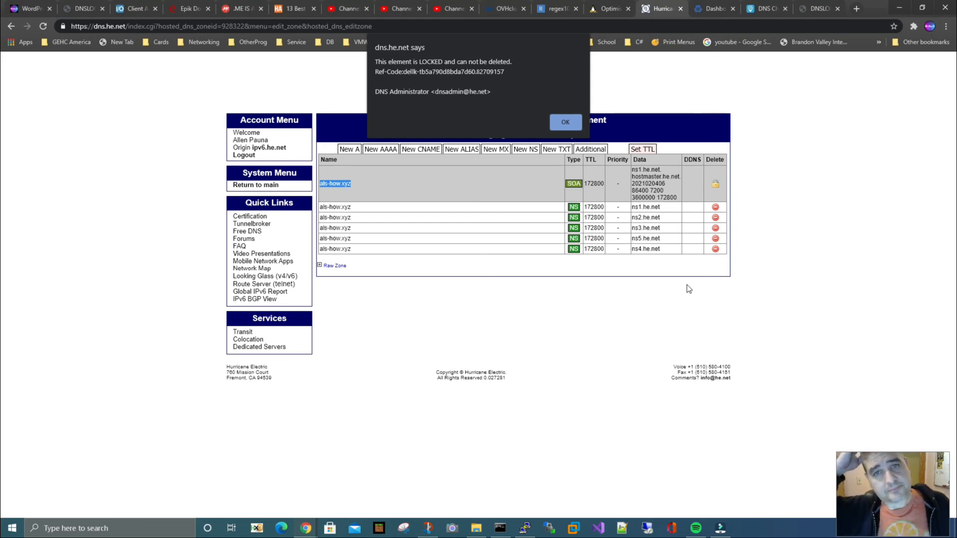
left_click(565, 122)
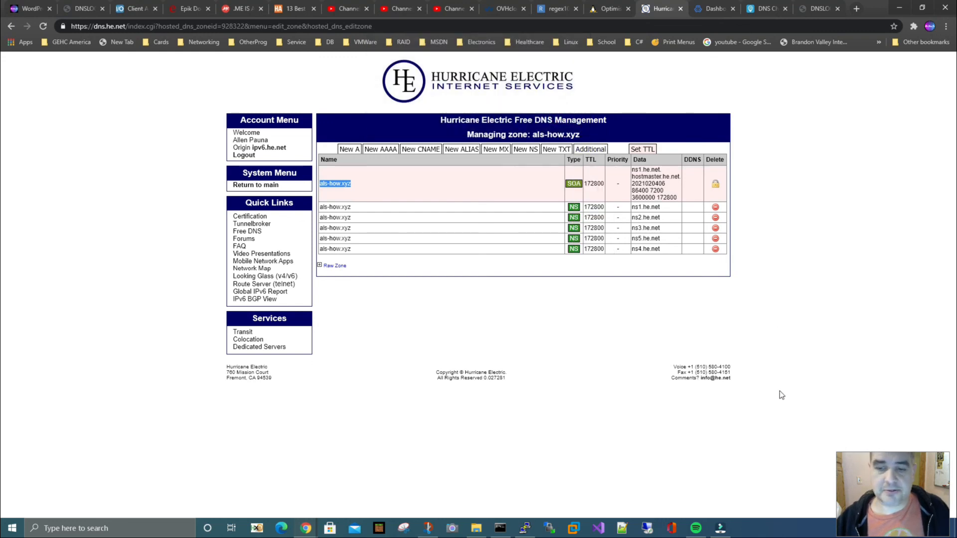